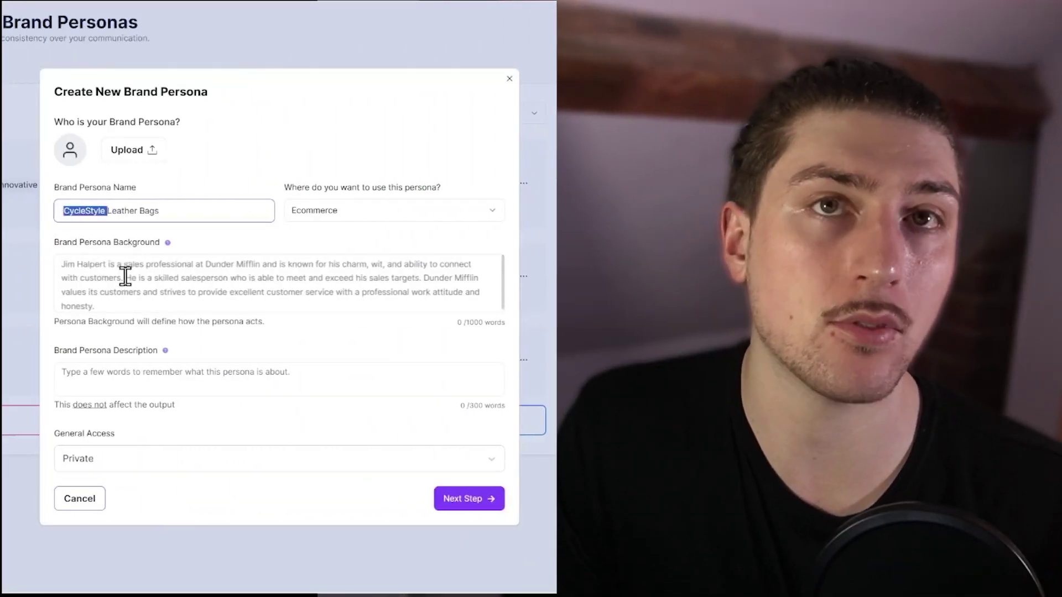
Play through the intro preview and land on the Dashboard with the words-generated chart and hottest templates
click(126, 277)
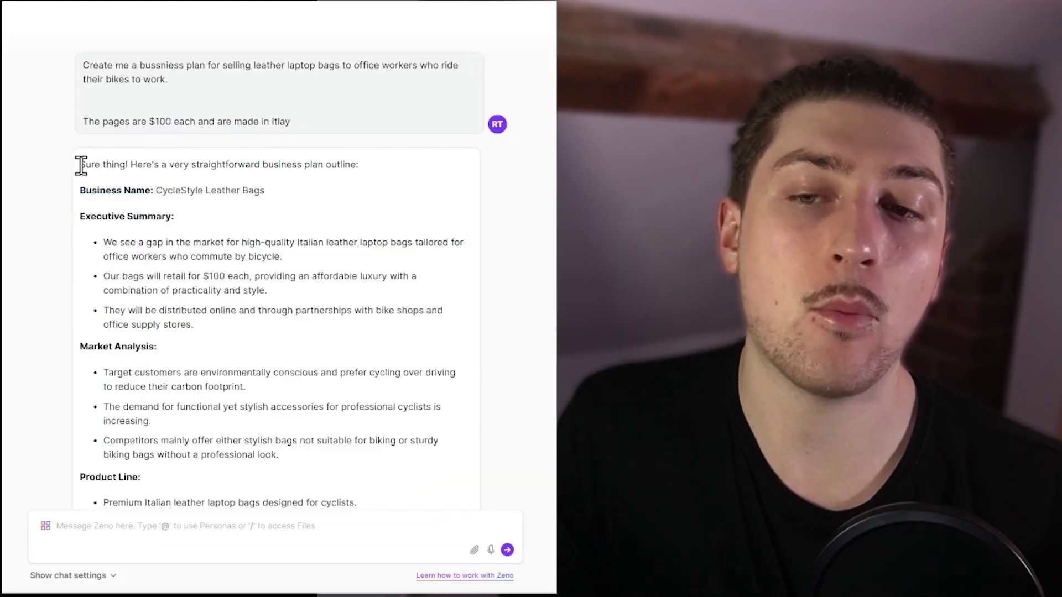
drag(81, 164, 386, 208)
scroll(356, 372, down, 15)
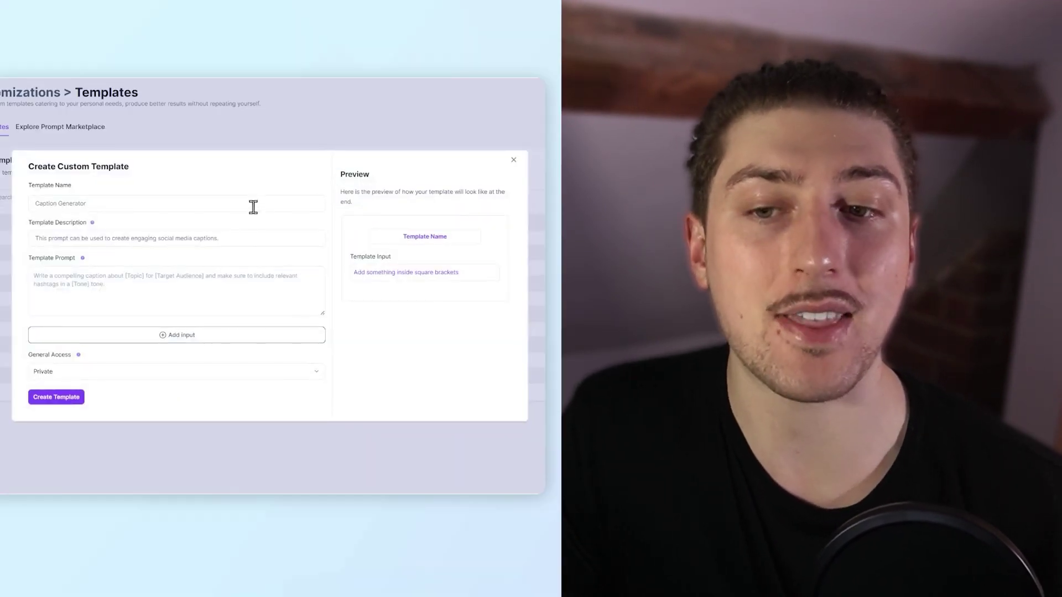
click(253, 207)
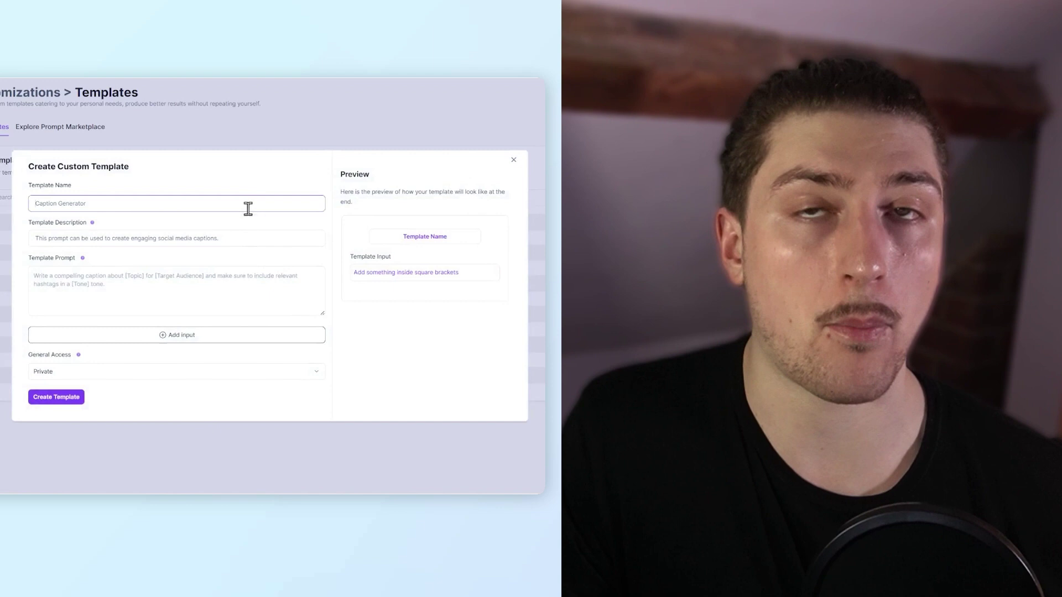
text(We)
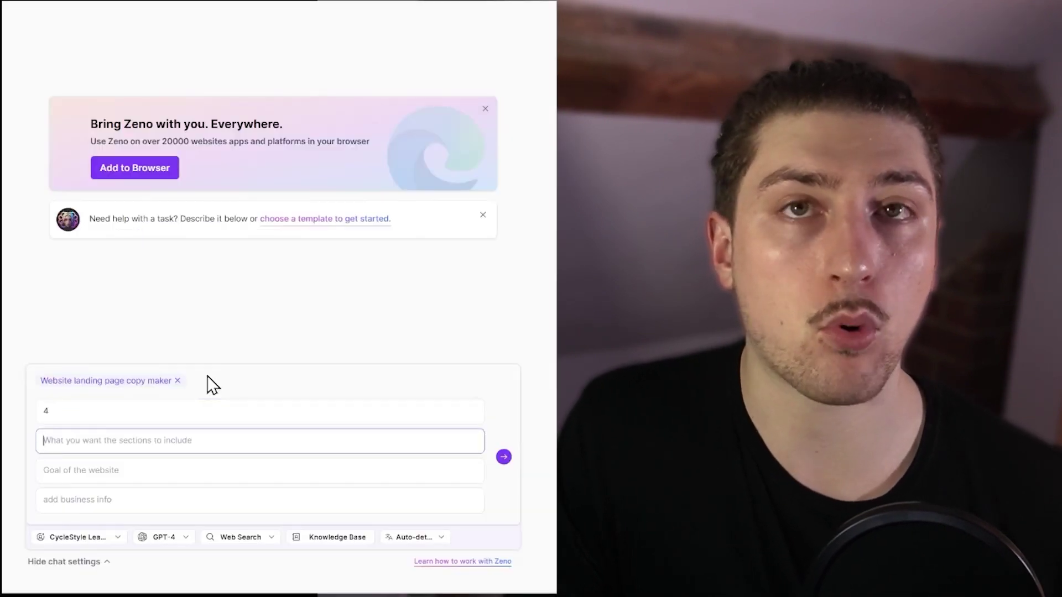
text(I want a)
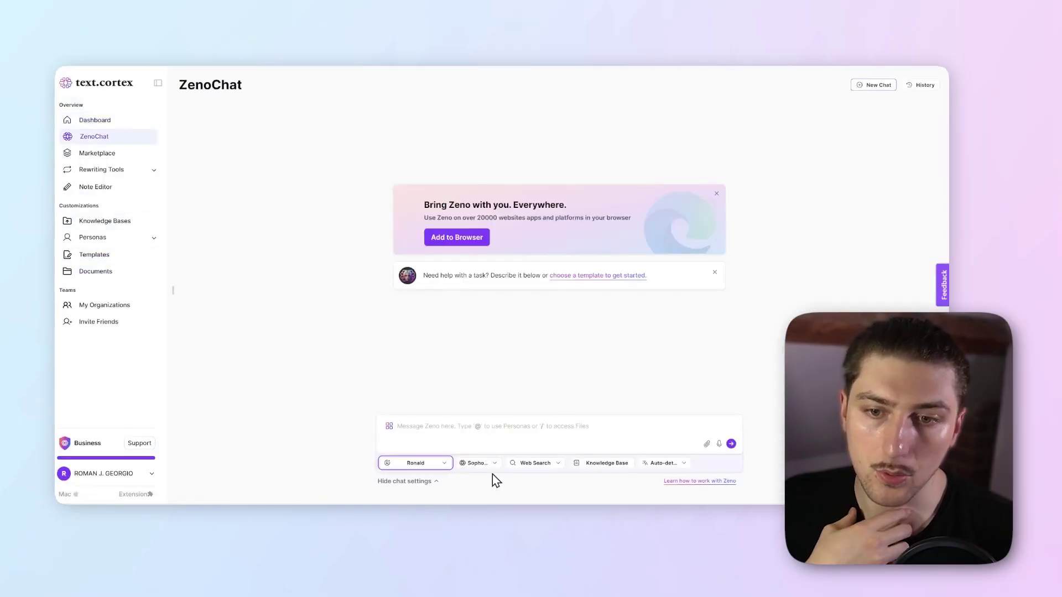
Set the chat model to GPT-4 and the persona to 'Zeno, the assistant', then hide chat settings
click(486, 465)
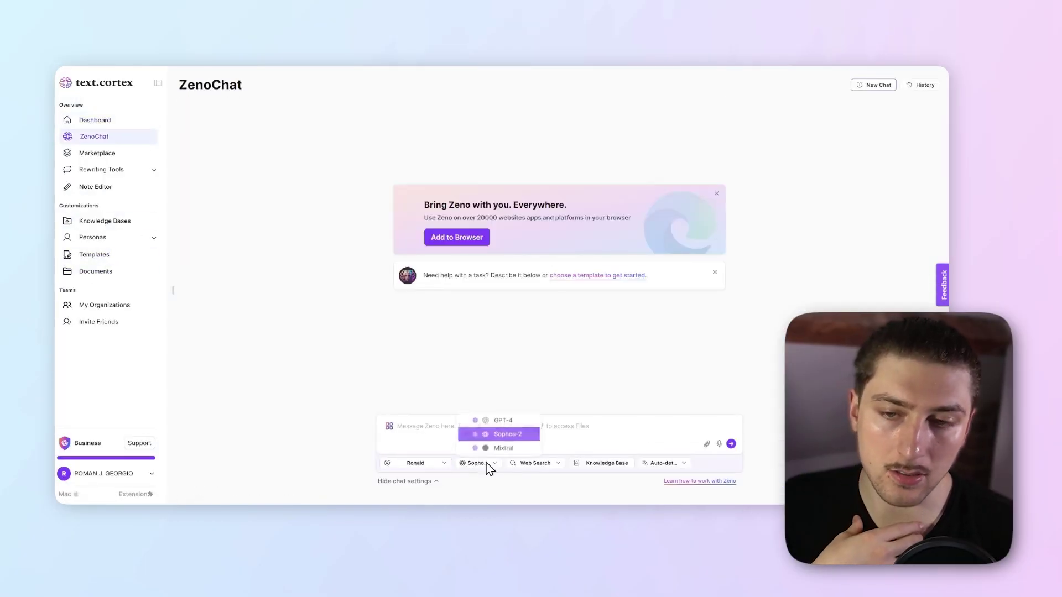
click(499, 426)
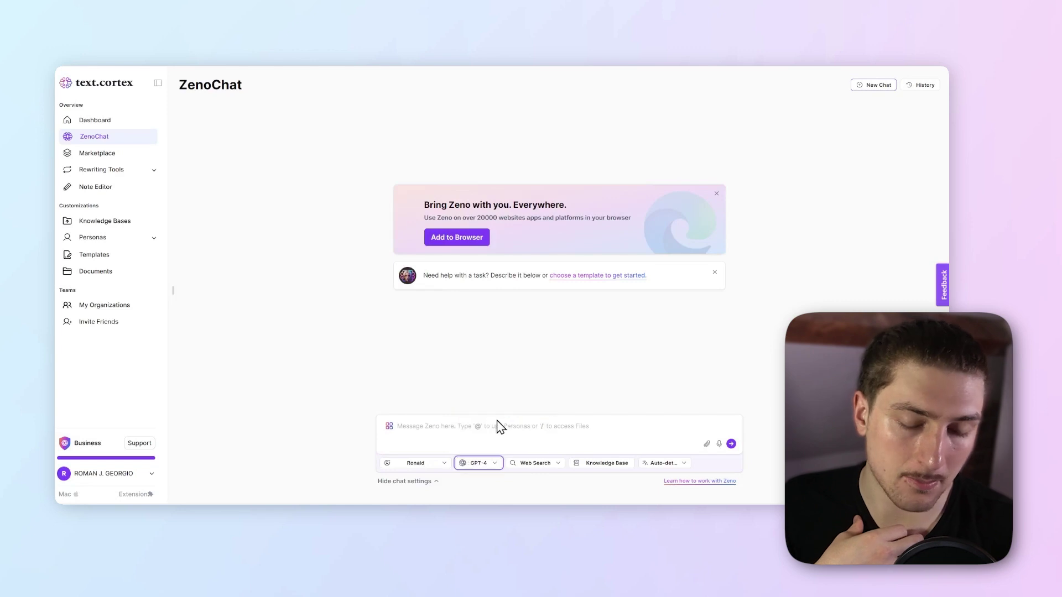
click(426, 484)
click(422, 480)
click(421, 463)
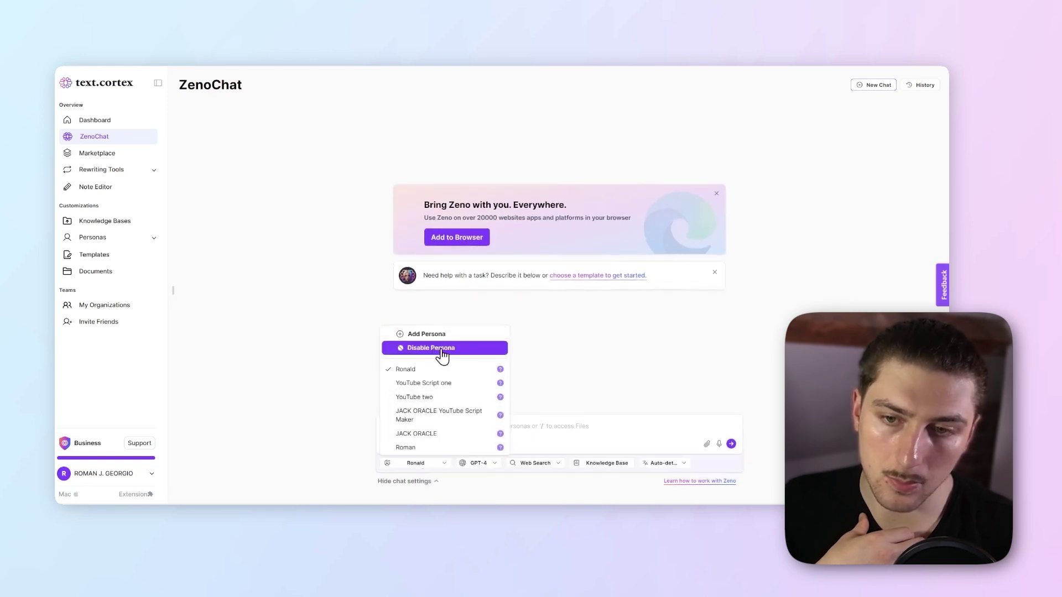
click(441, 427)
triple_click(433, 476)
click(417, 465)
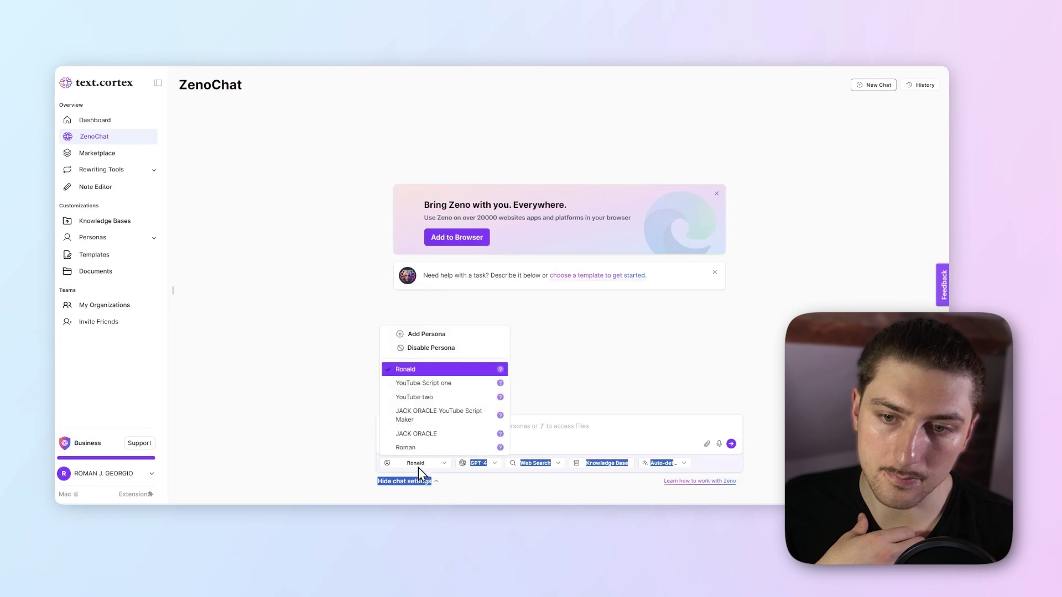
scroll(446, 428, down, 5)
scroll(446, 429, up, 5)
click(451, 366)
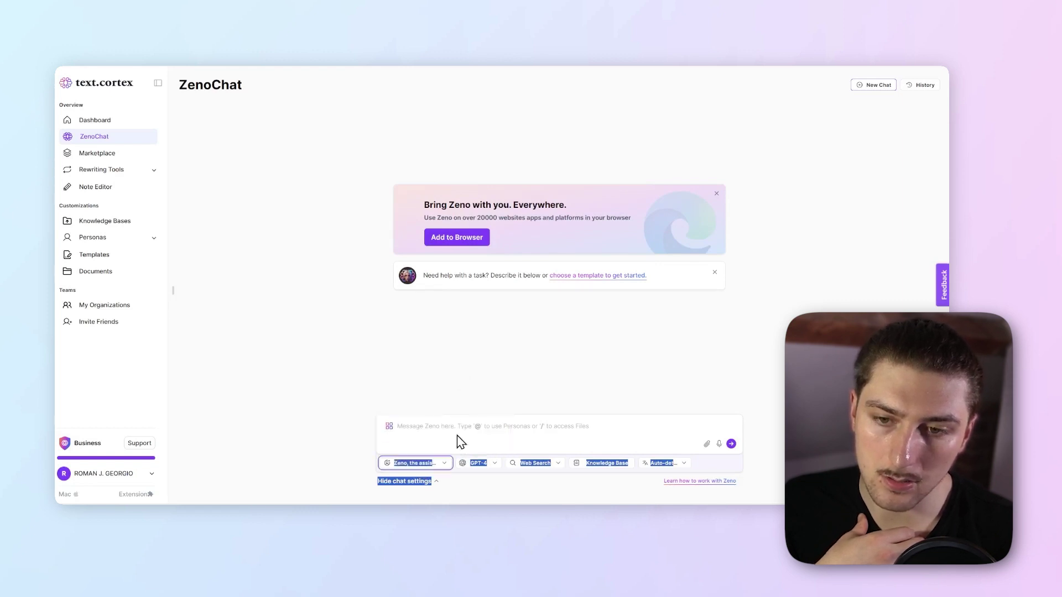
click(457, 438)
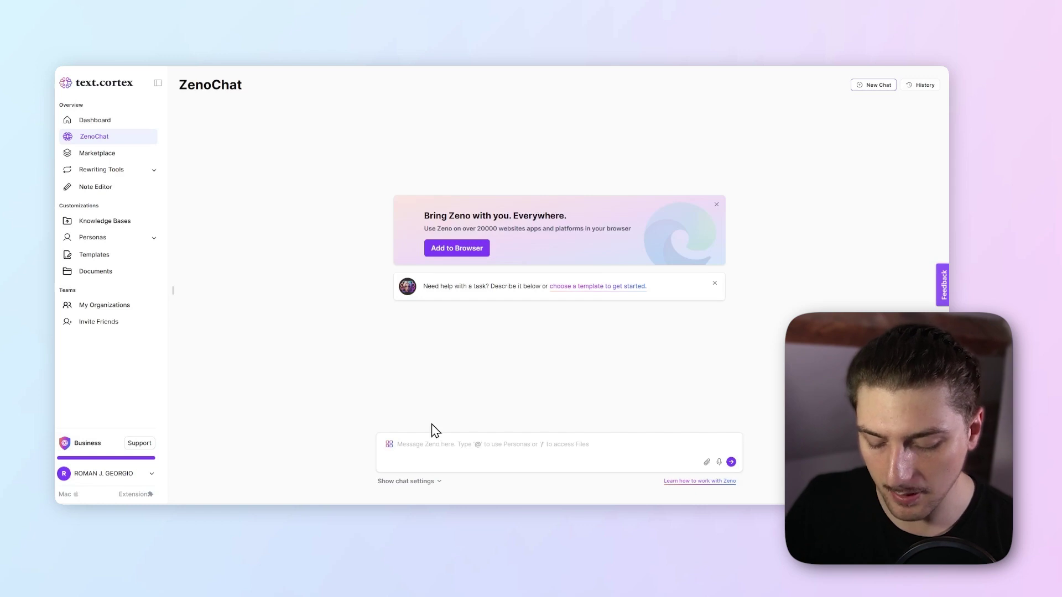
Ask Zeno for a business plan selling $100 Italian-made leather laptop bags to bike-commuting office workers
text(Create me a bus)
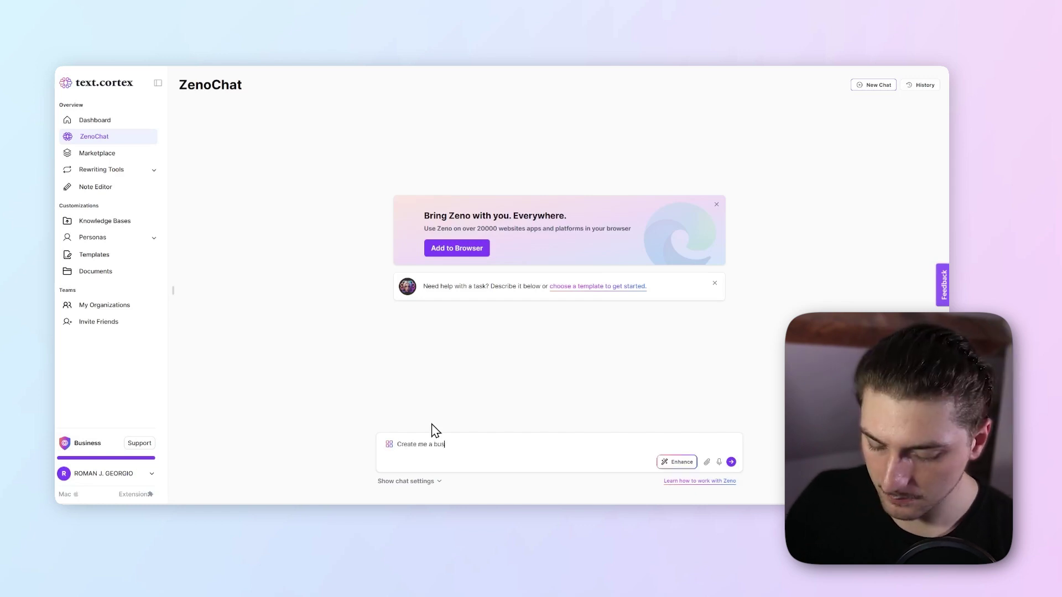
text(sniess plan for selling leather laptop bags)
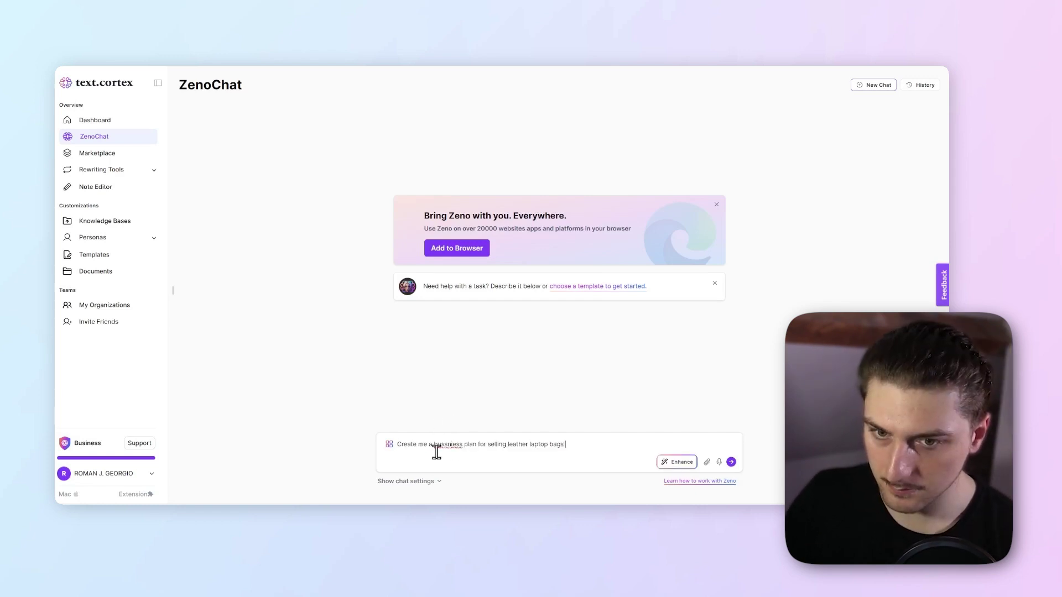
text( to)
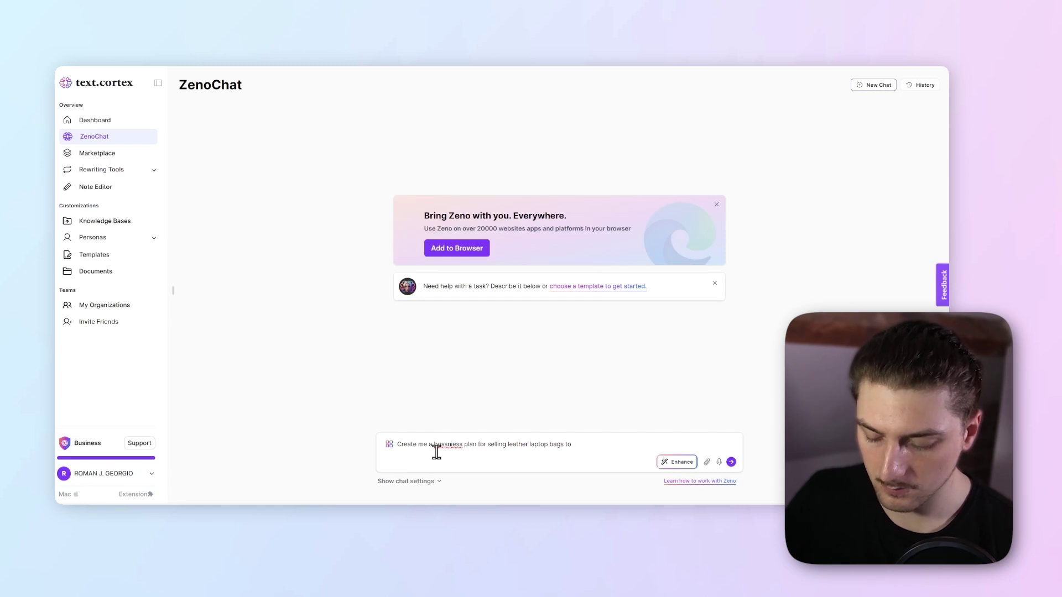
text(office workers who ride their bikes to work.)
key(shift+Return)
key(shift+Return)
text(The pages are 100)
text($)
key(End)
text(each and are made in itlay)
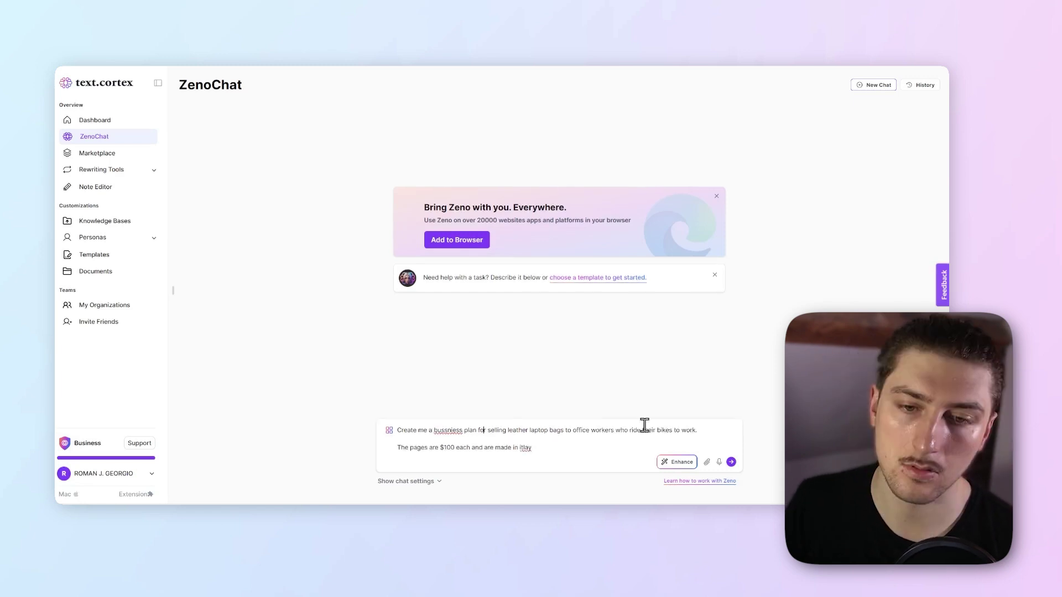
key(Return)
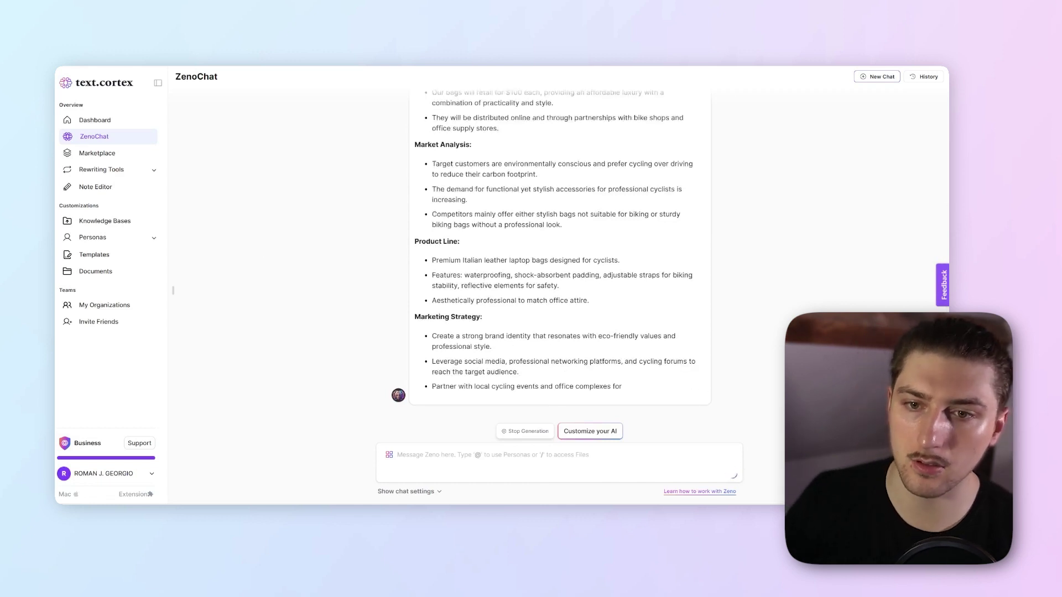
scroll(500, 214, up, 10)
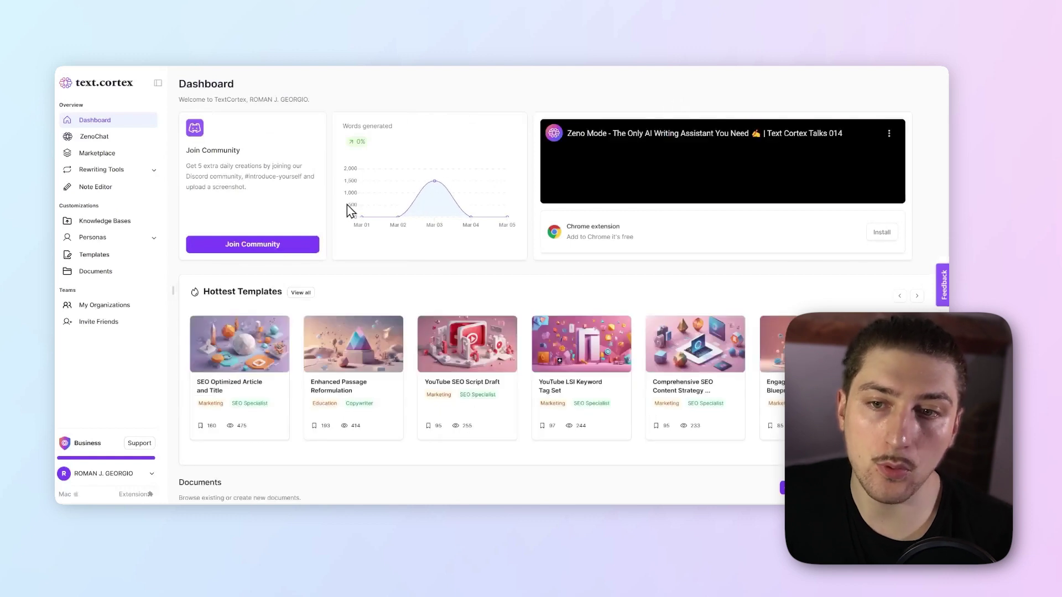
Go to Brand Personas under Personas and start creating a new brand persona
click(95, 238)
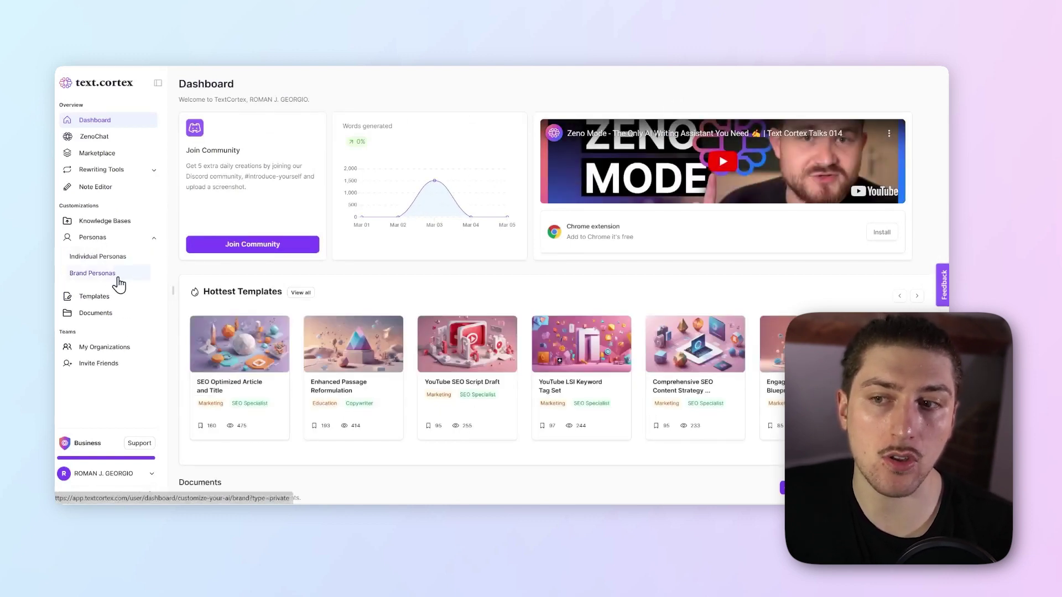
click(92, 273)
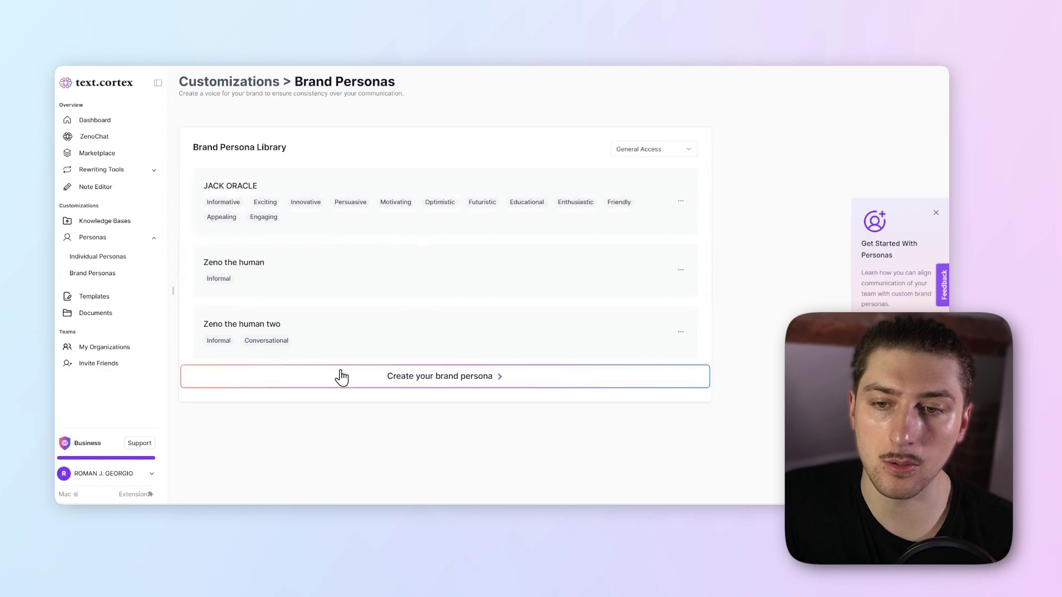
click(341, 376)
click(423, 216)
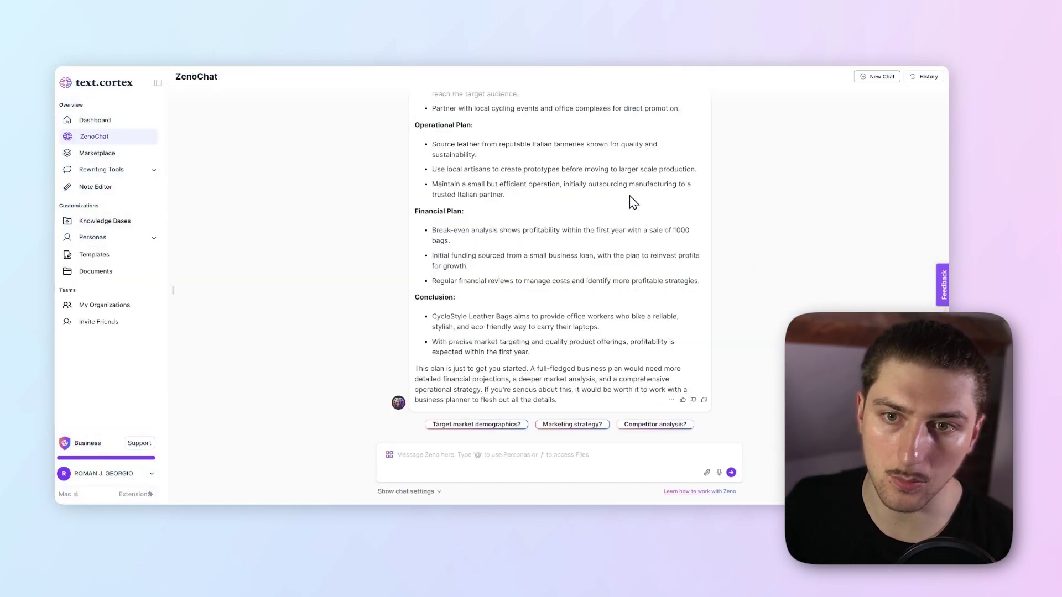
Copy the business name 'CycleStyle Leather Bags' from the chat's business plan
scroll(629, 195, up, 10)
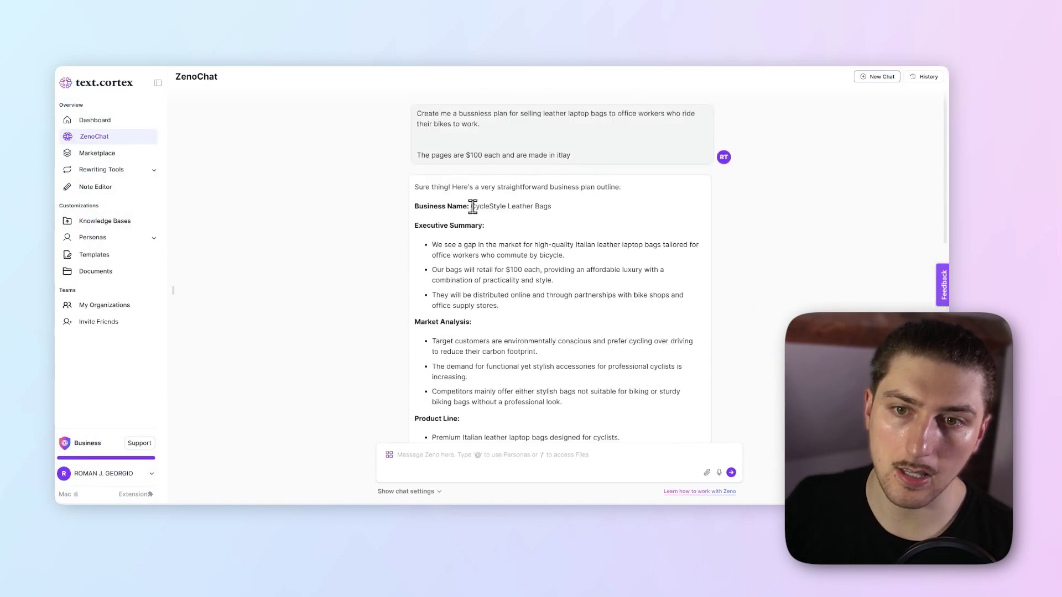
drag(472, 207, 548, 207)
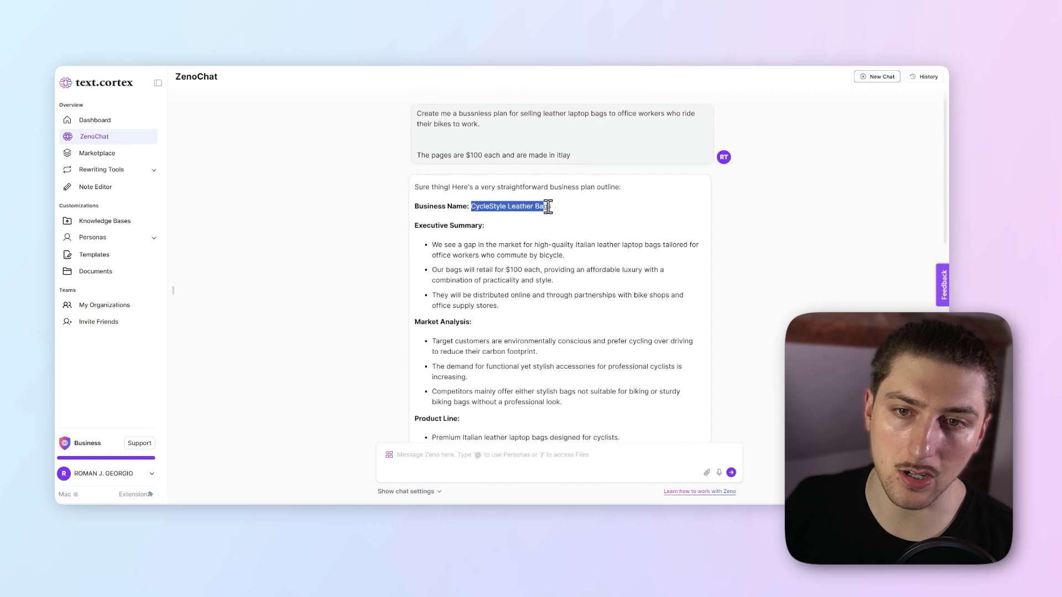
right_click(539, 213)
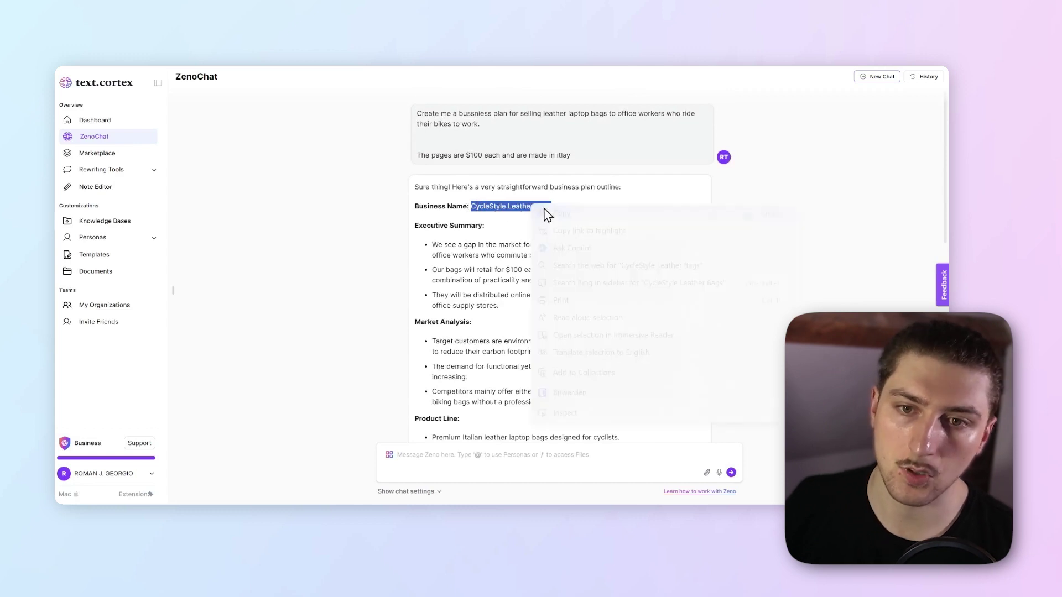
click(559, 244)
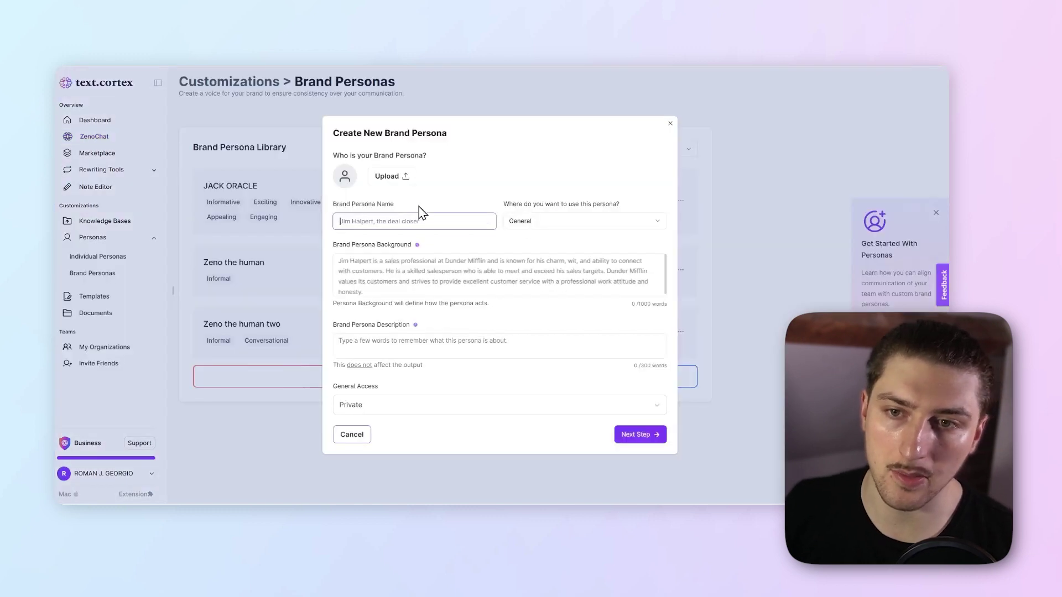
Name the brand persona 'CycleStyle Leather Bags' and set its use to Ecommerce
click(420, 216)
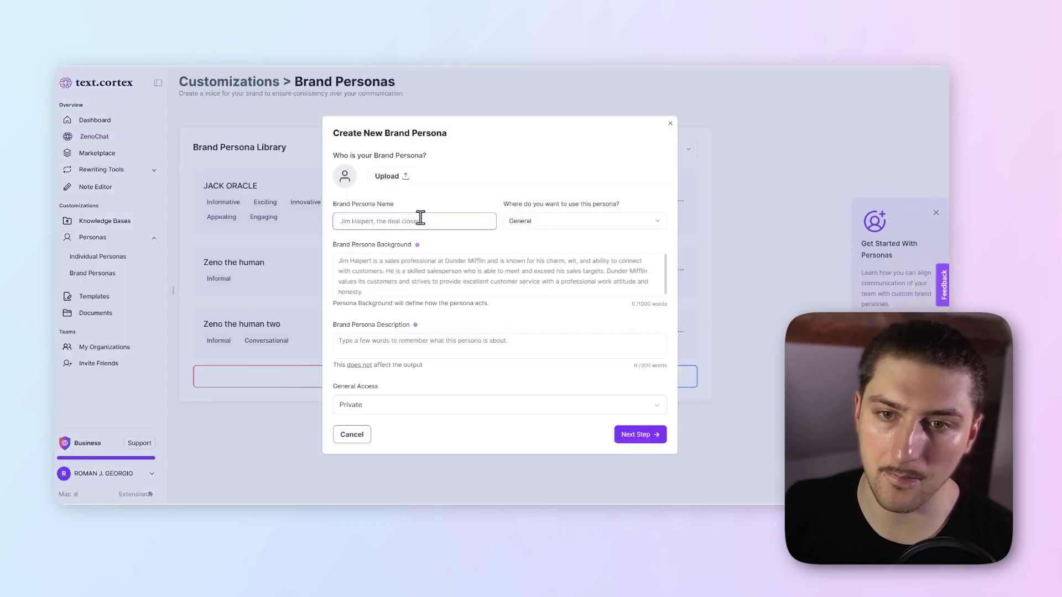
key(super+v)
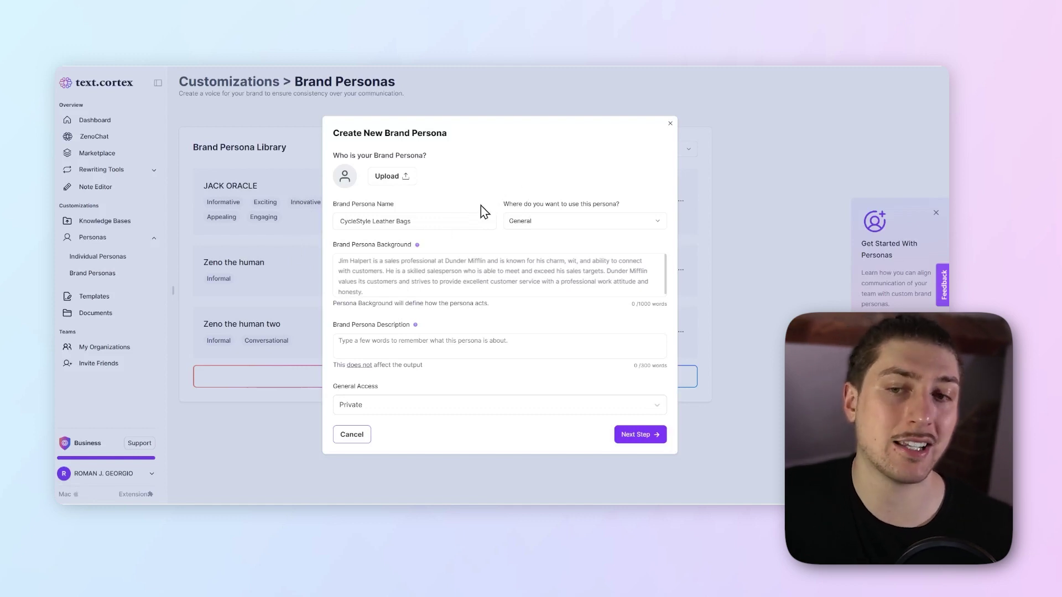
click(633, 237)
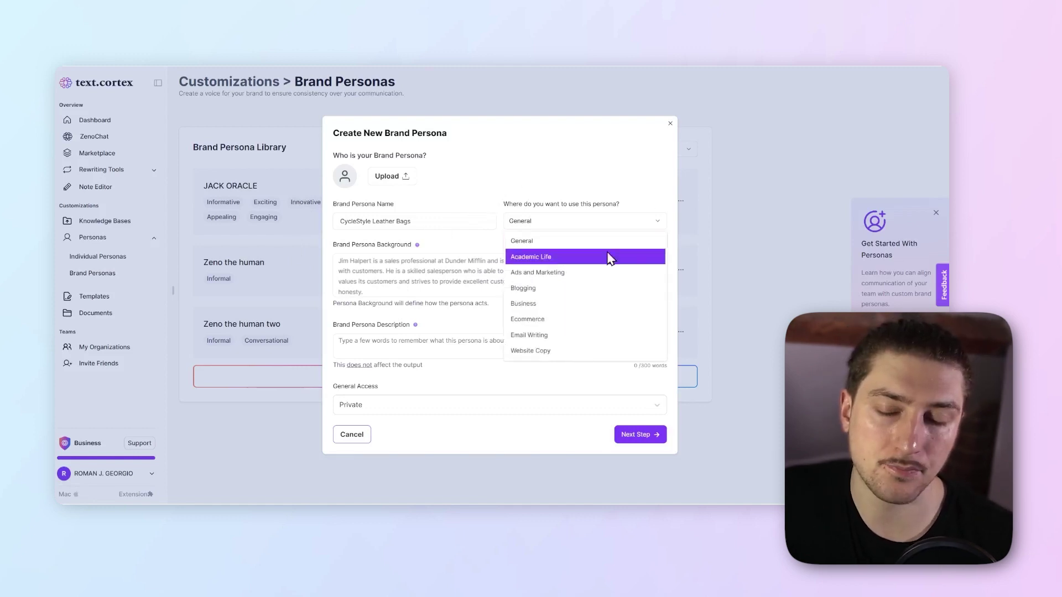
click(586, 325)
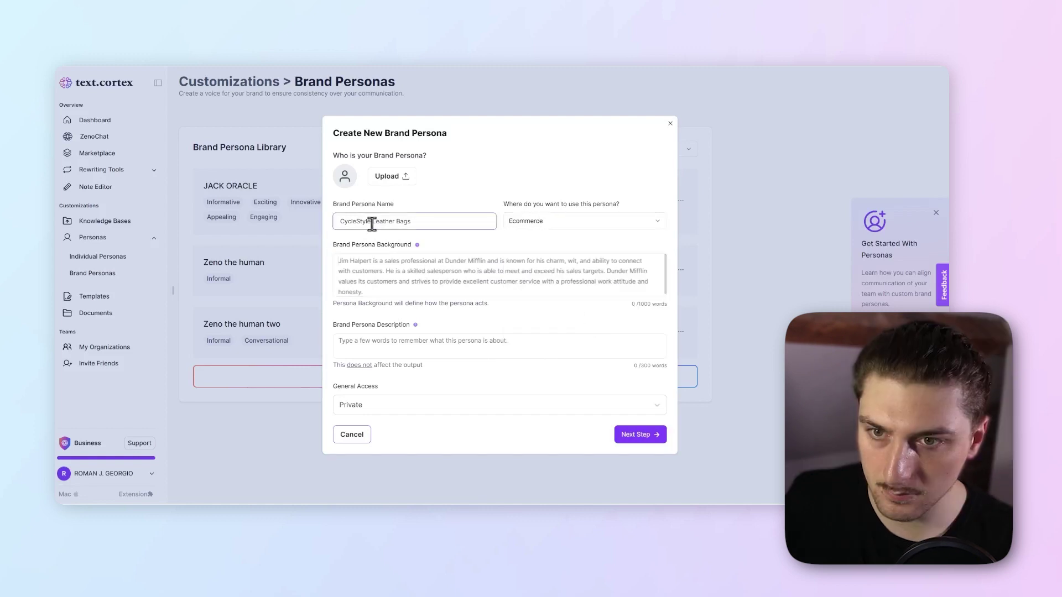
Copy 'CycleStyle' from the persona name into the Brand Persona Background field
drag(372, 222, 327, 229)
click(385, 268)
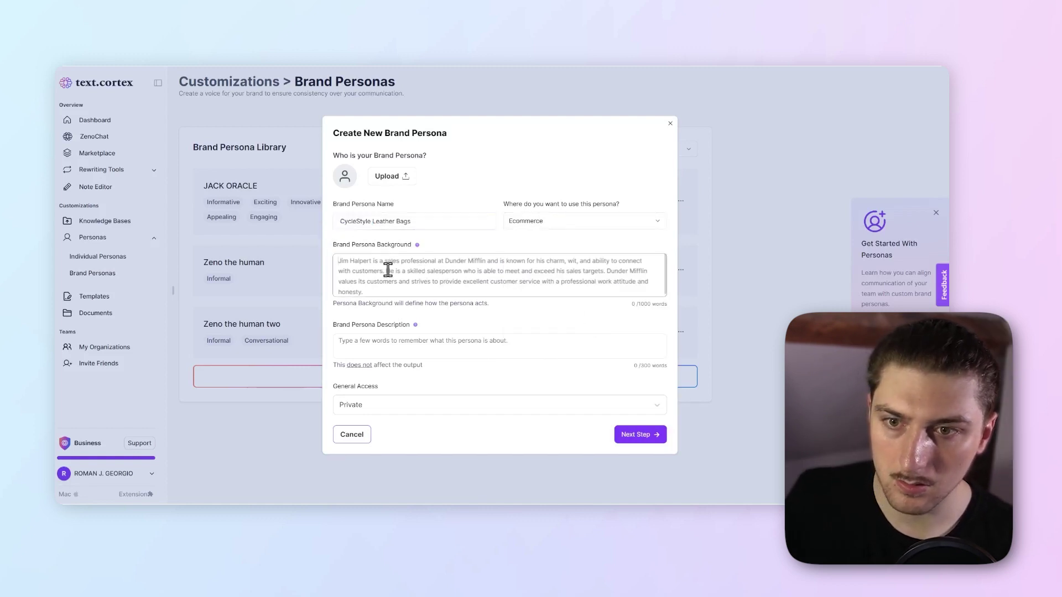
key(ctrl+v)
triple_click(472, 302)
right_click(470, 304)
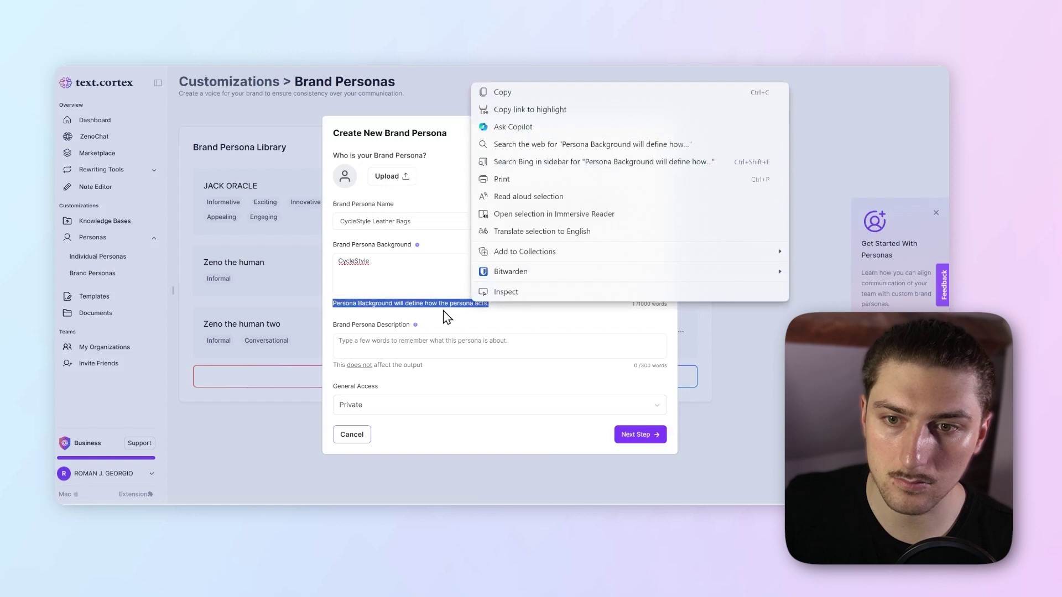
key(Escape)
click(455, 303)
right_click(455, 303)
key(Escape)
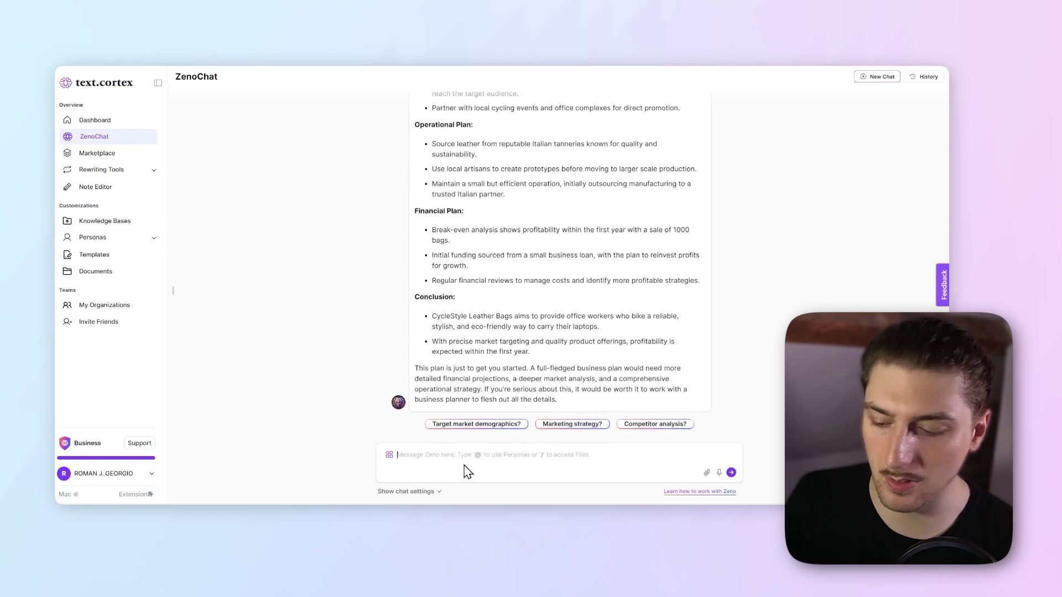
Ask Zeno for a good brand voice description for this company, correcting the 'compay' typo
text(What)
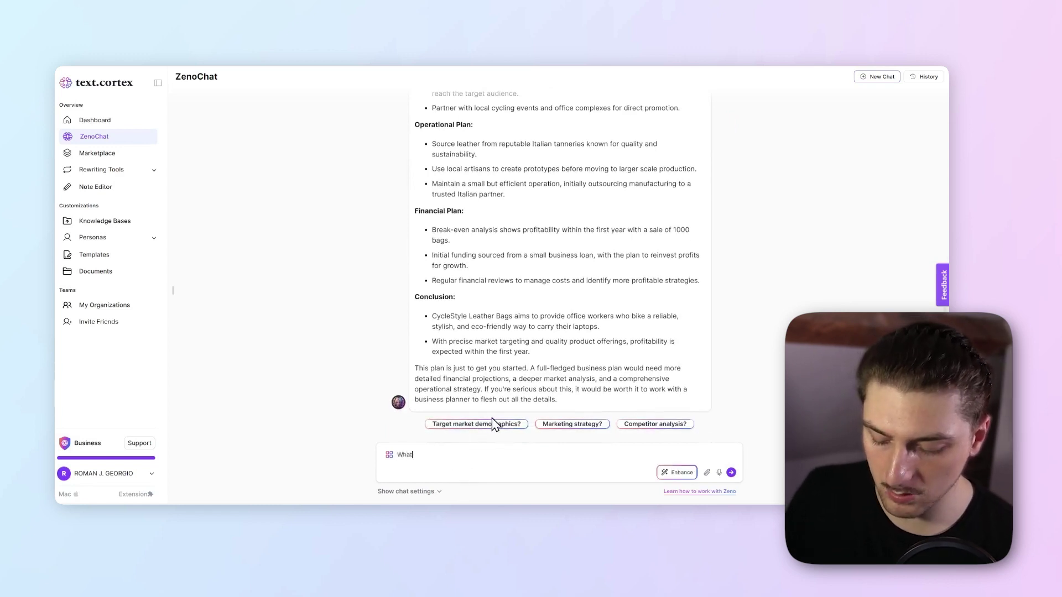
text( would be a good description of a brand)
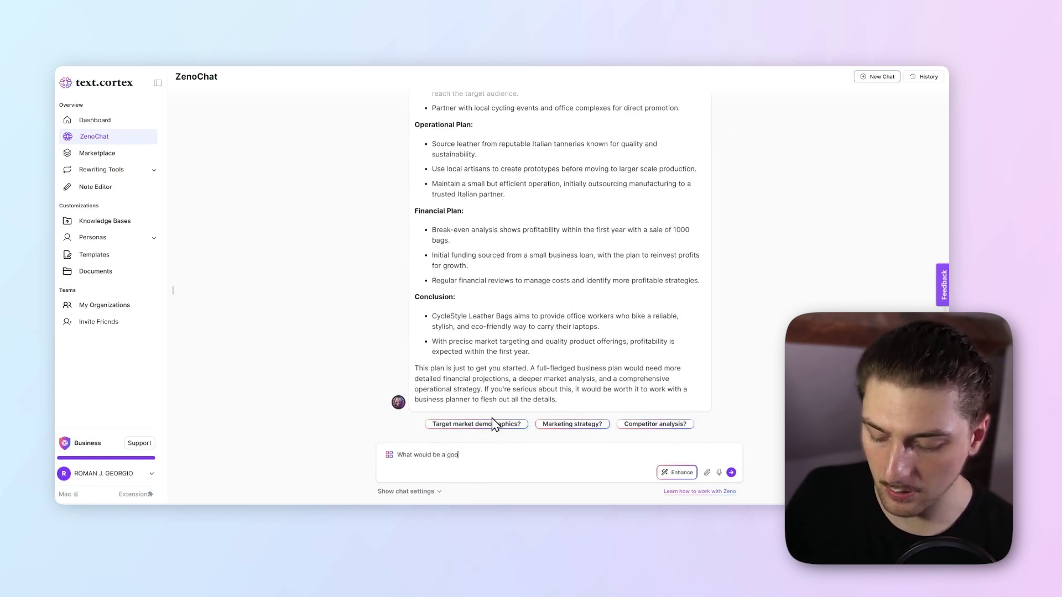
text( voice)
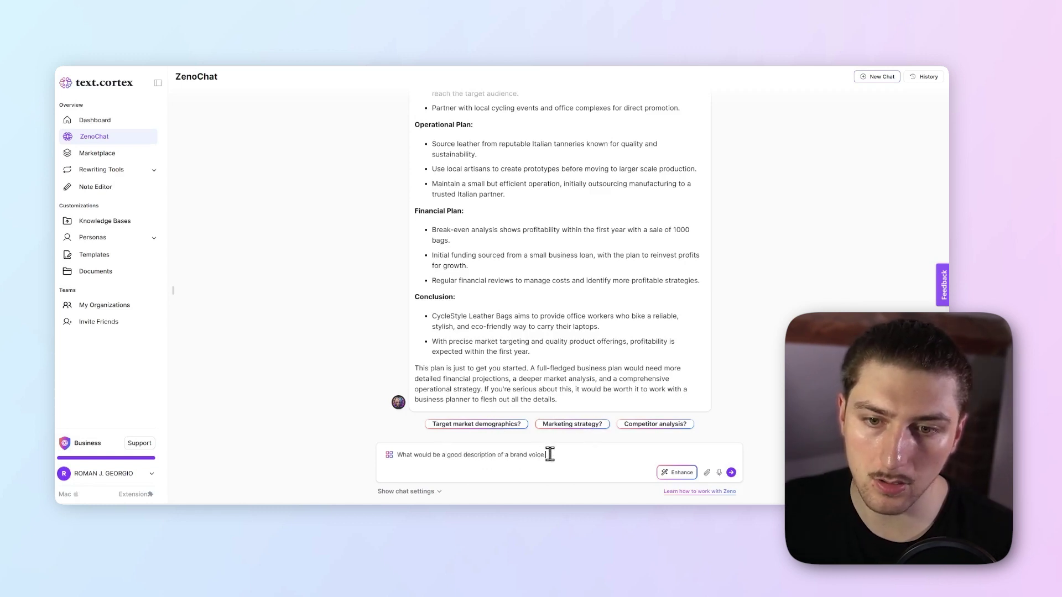
text(for this compay)
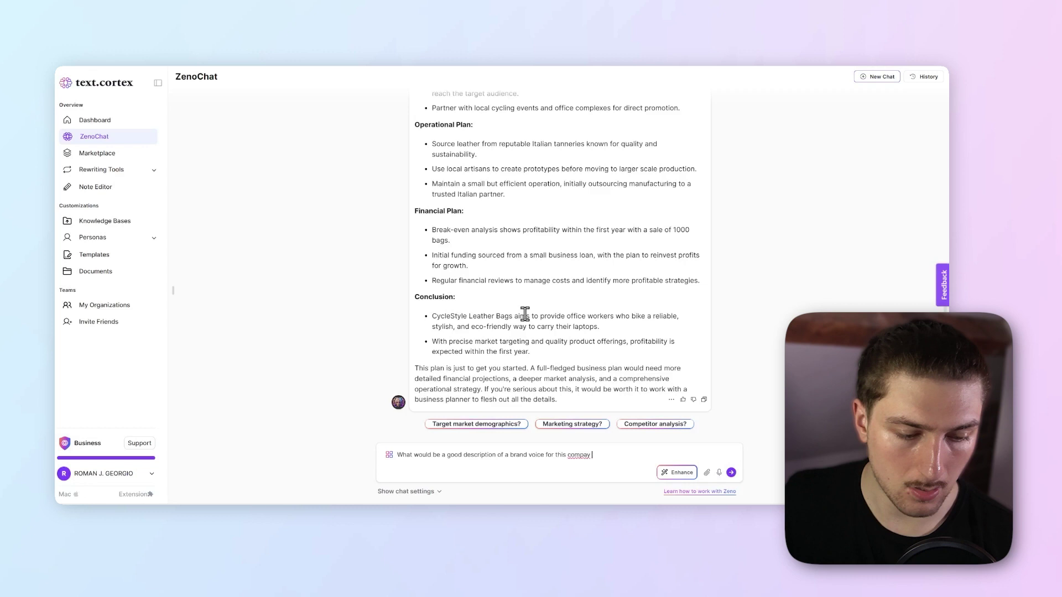
right_click(576, 456)
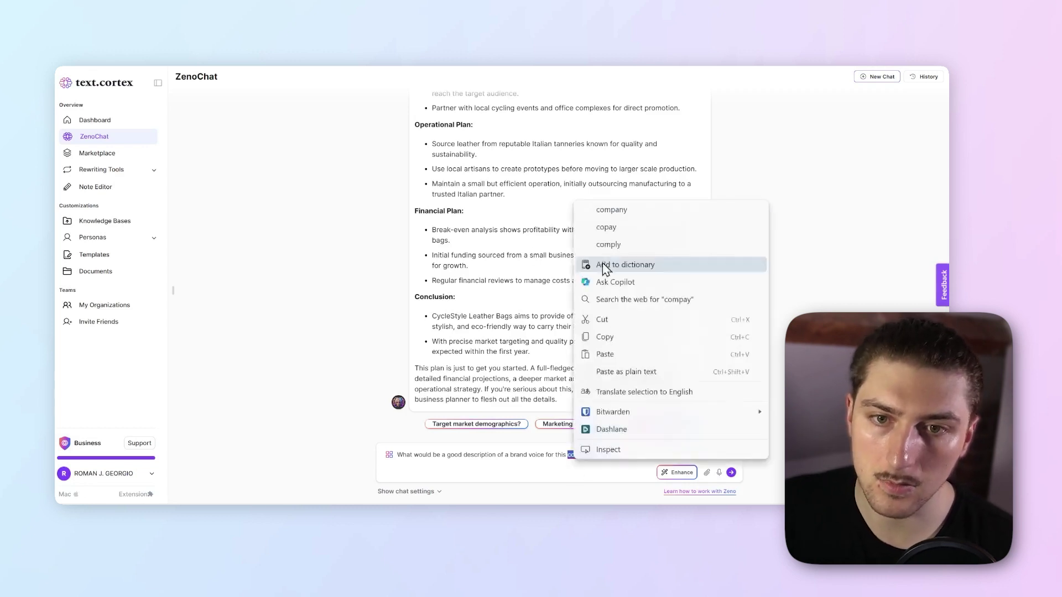
click(625, 211)
key(Return)
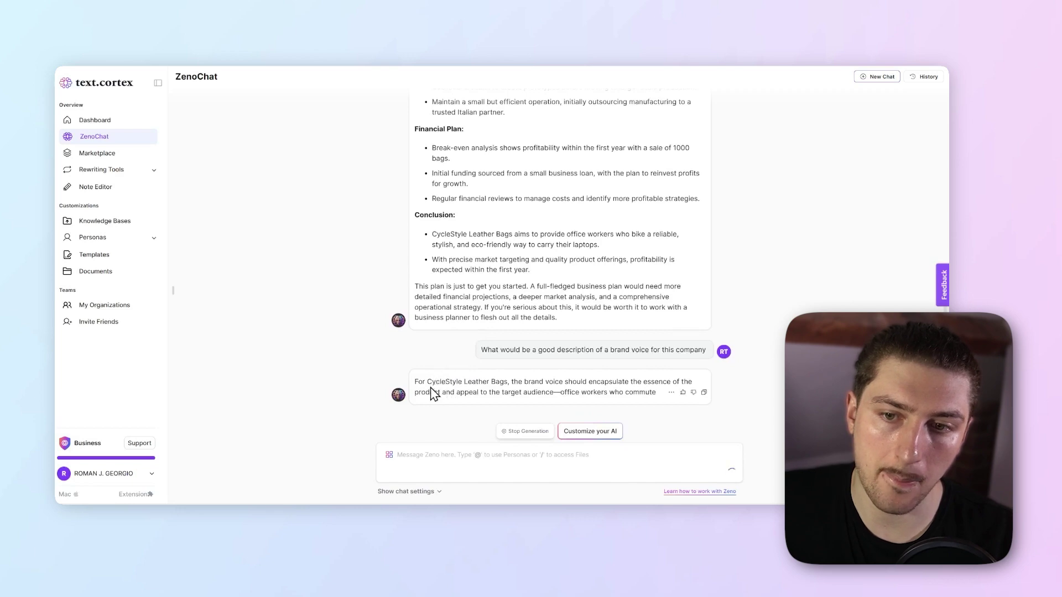
Select and copy the brand voice traits, Sophisticated through Reliable, from Zeno's reply
drag(417, 385, 636, 405)
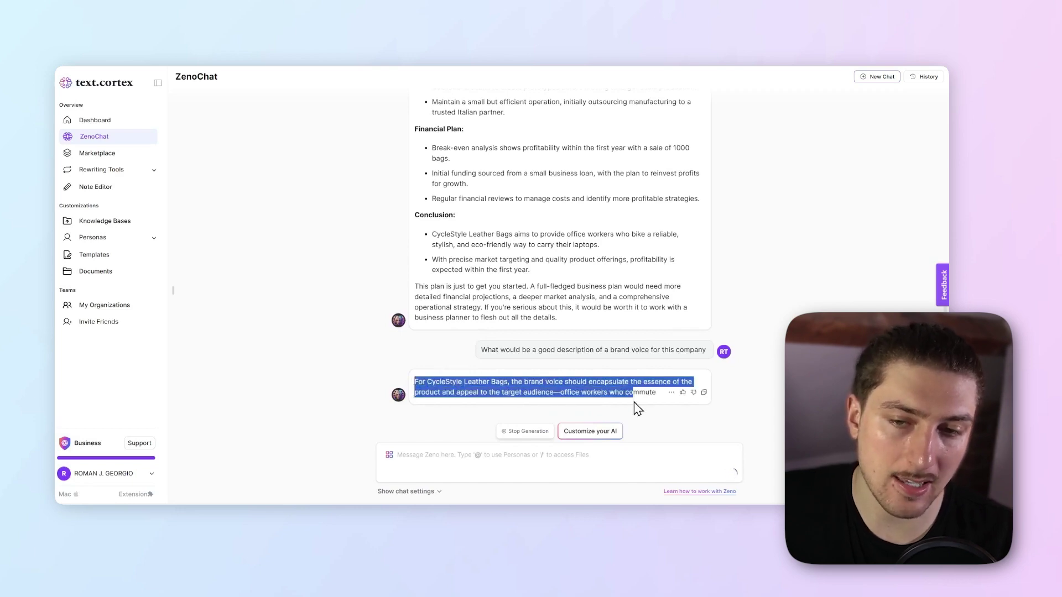
scroll(490, 286, up, 5)
scroll(491, 287, up, 5)
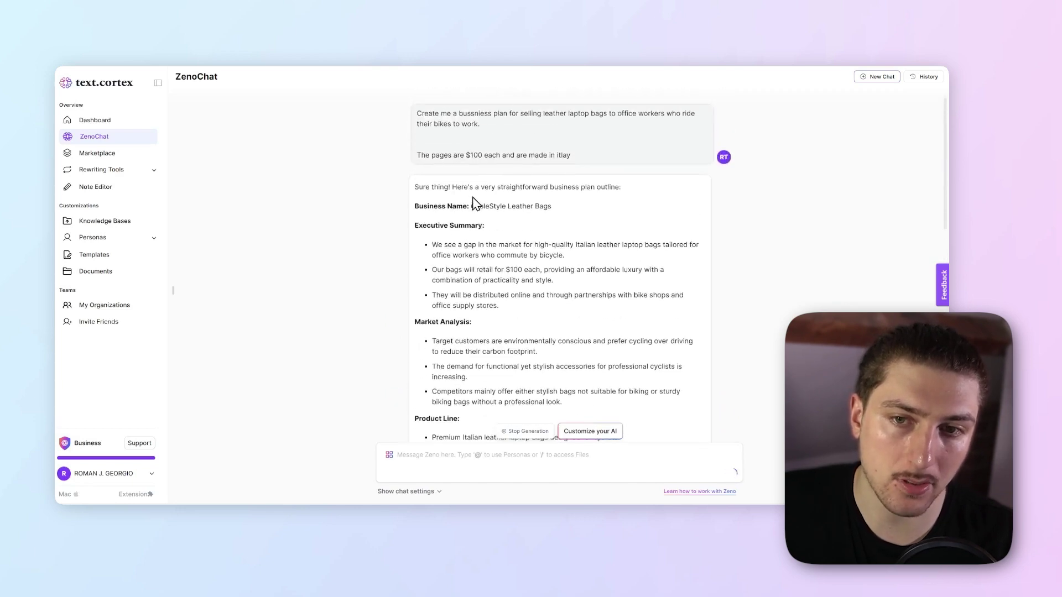
scroll(540, 235, down, 6)
scroll(541, 235, down, 8)
scroll(540, 237, up, 15)
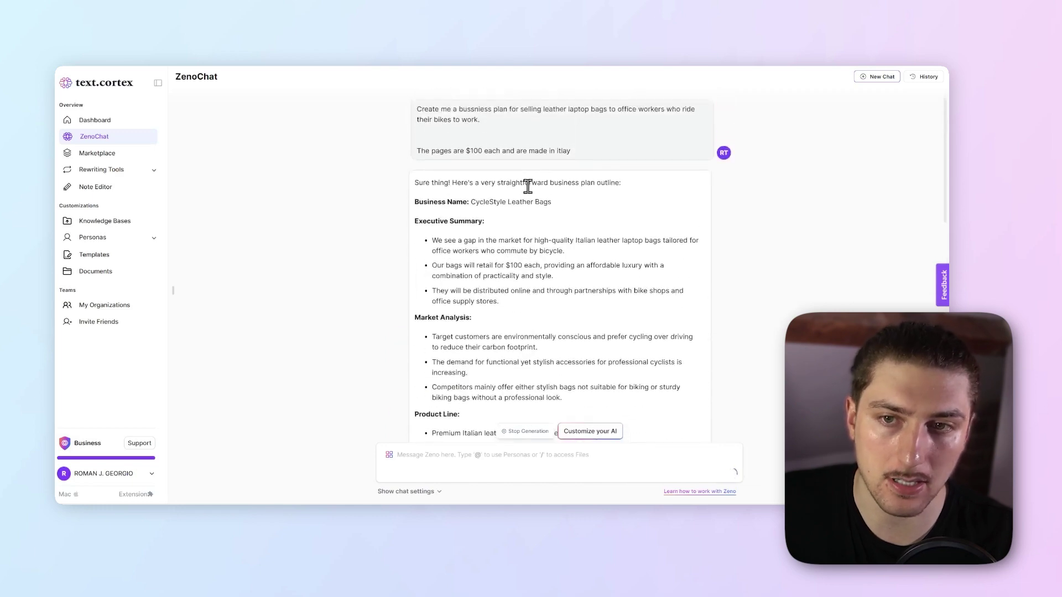
scroll(526, 246, down, 12)
scroll(515, 340, down, 3)
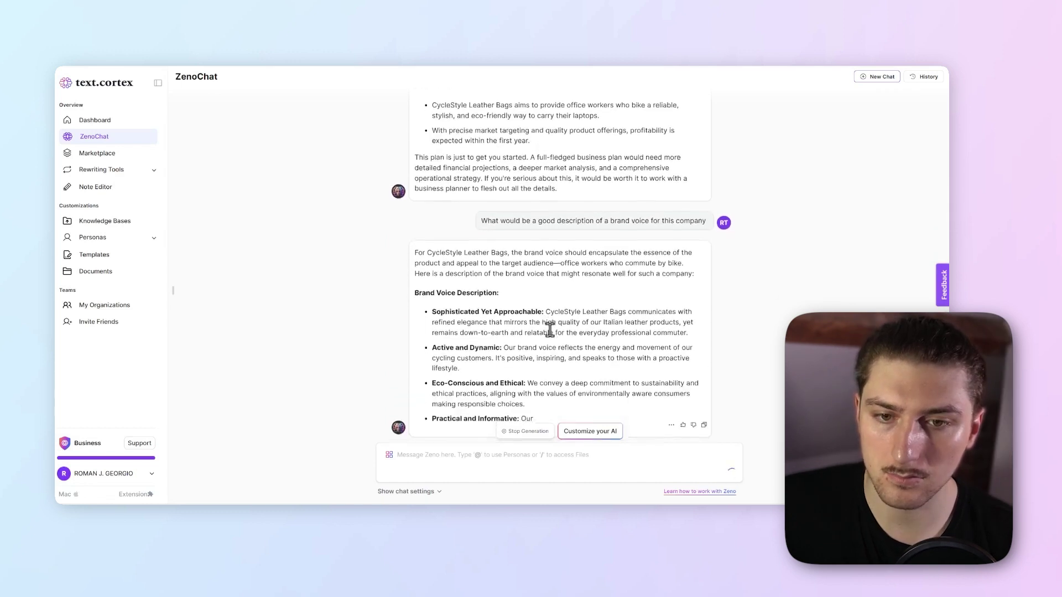
drag(539, 376, 530, 309)
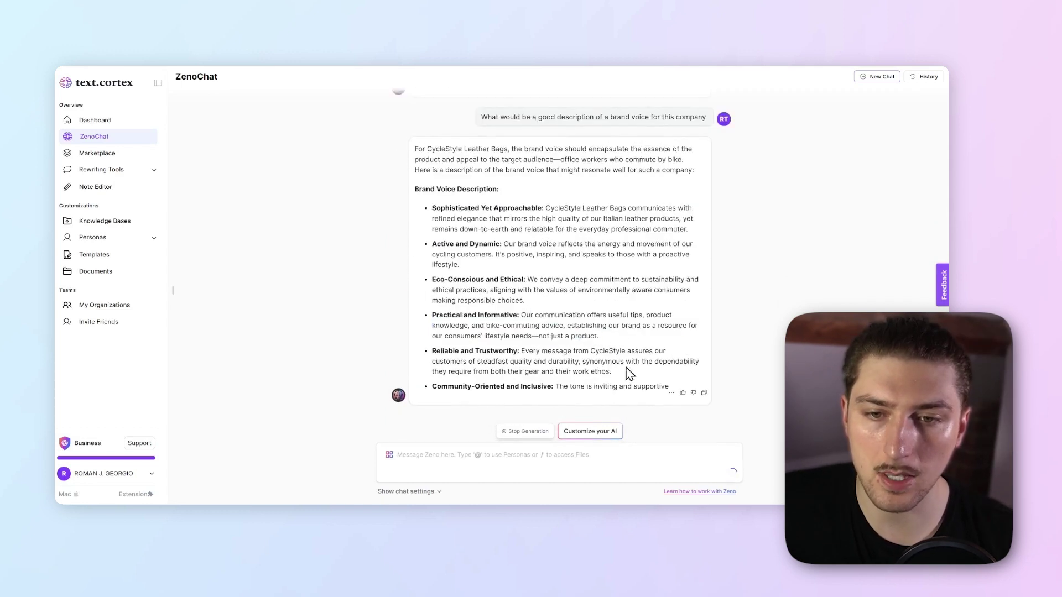
drag(629, 367, 425, 207)
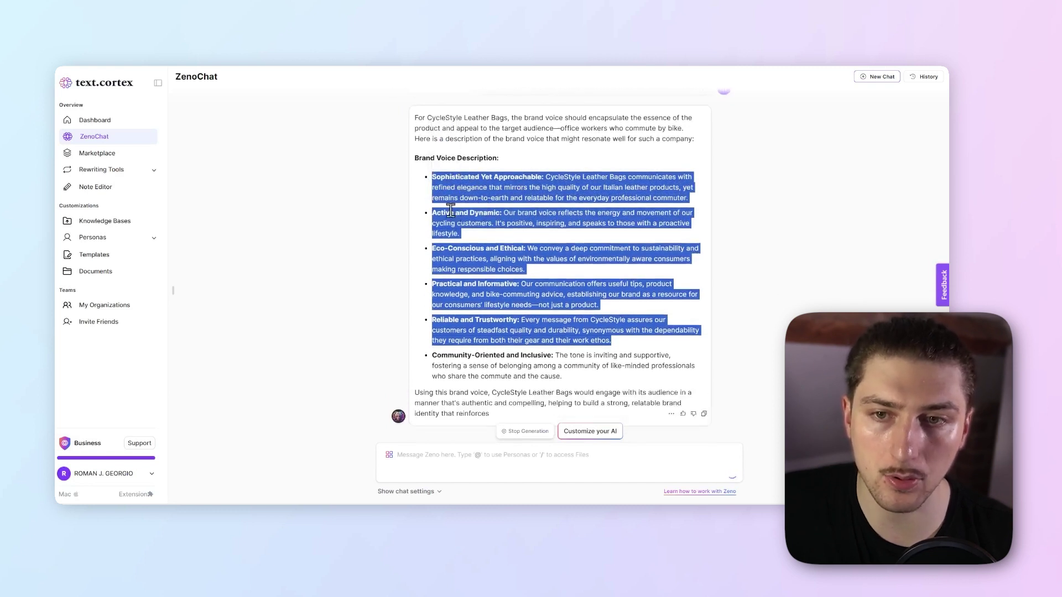
click(476, 196)
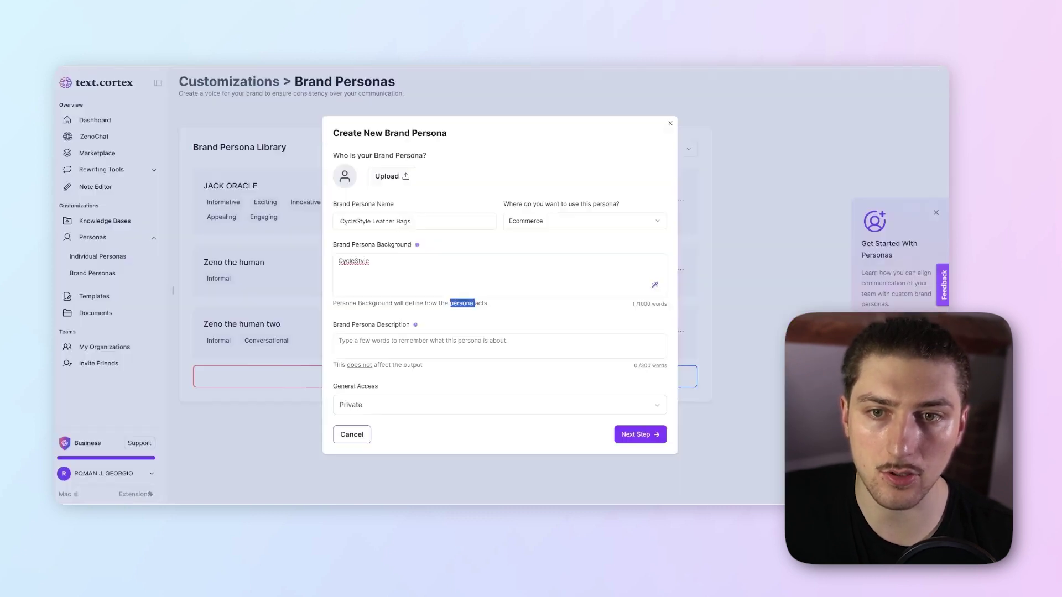
Replace 'CycleStyle' in the persona background with the pasted brand voice traits
drag(506, 261, 331, 260)
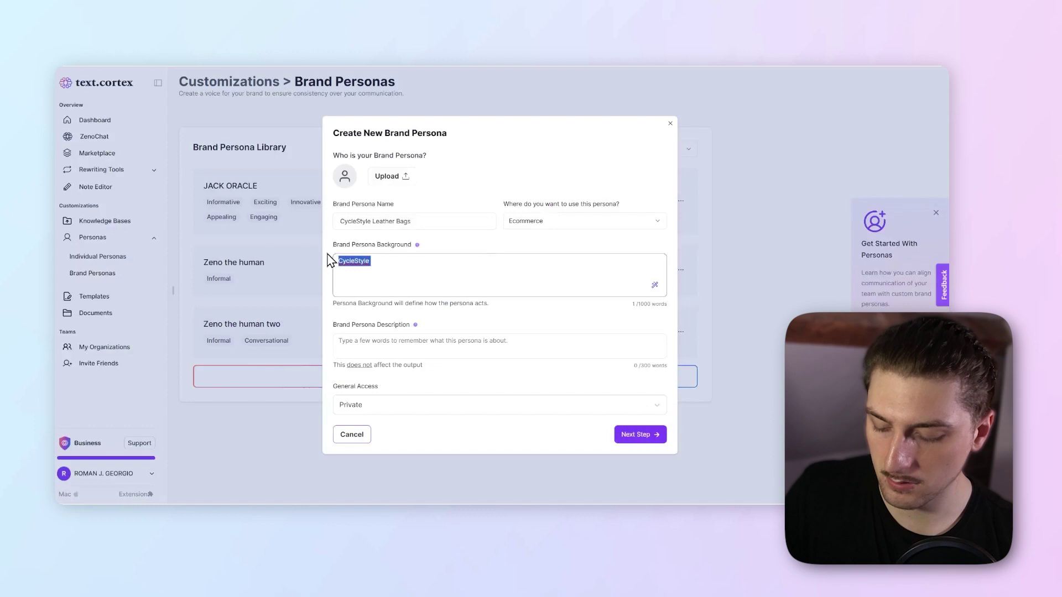
key(ctrl+v)
scroll(472, 280, up, 5)
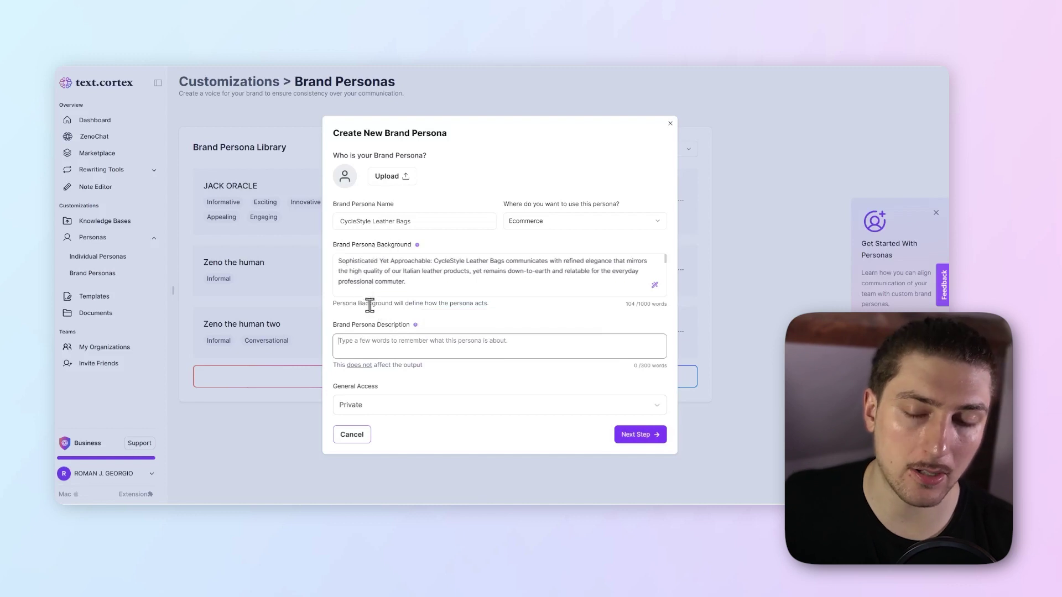
drag(463, 294, 330, 252)
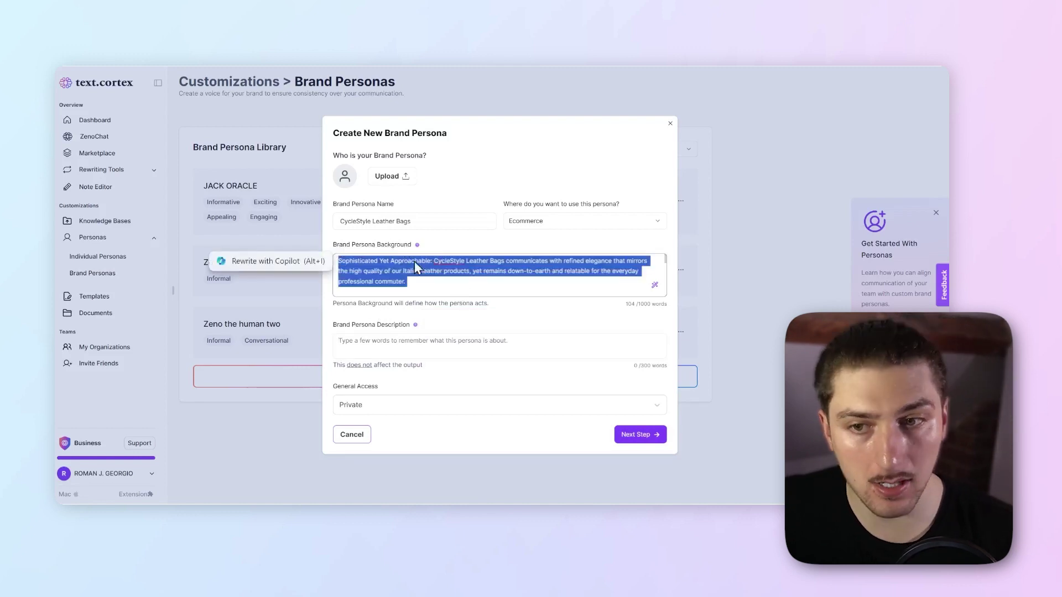
Set the description to 'To sell CycleStyle Leather Bags', keep access Private, and continue to Writing Style
click(398, 346)
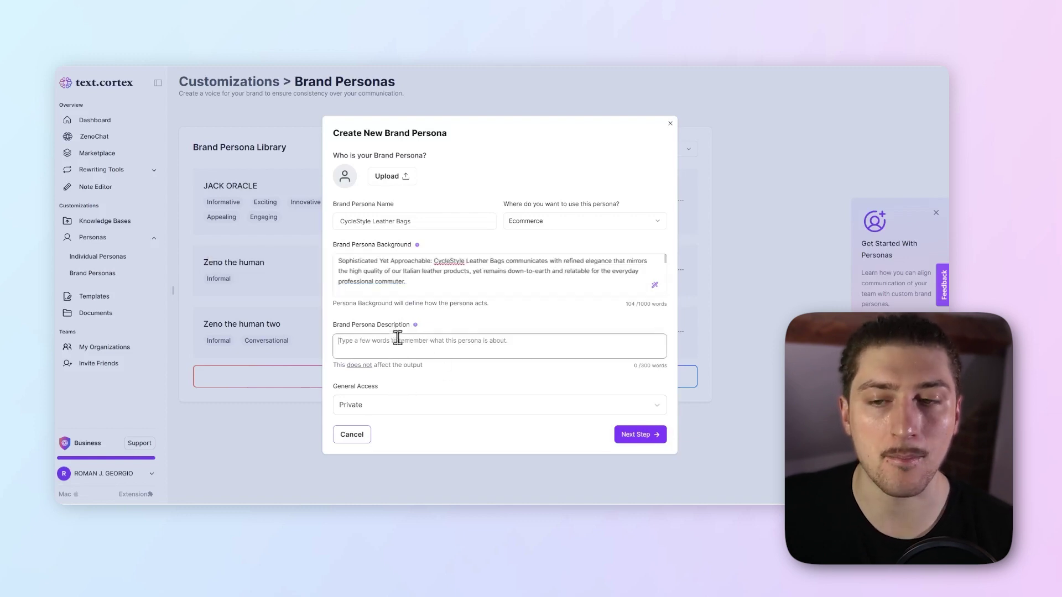
text(CycleStyle Leather Bags)
key(super+Left)
text(To se)
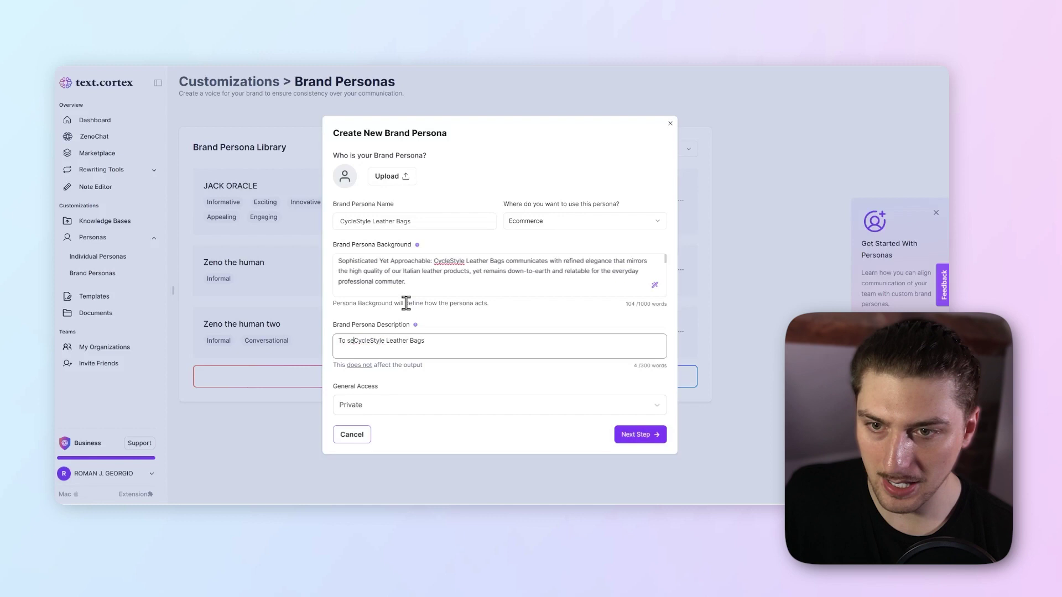
text(ll)
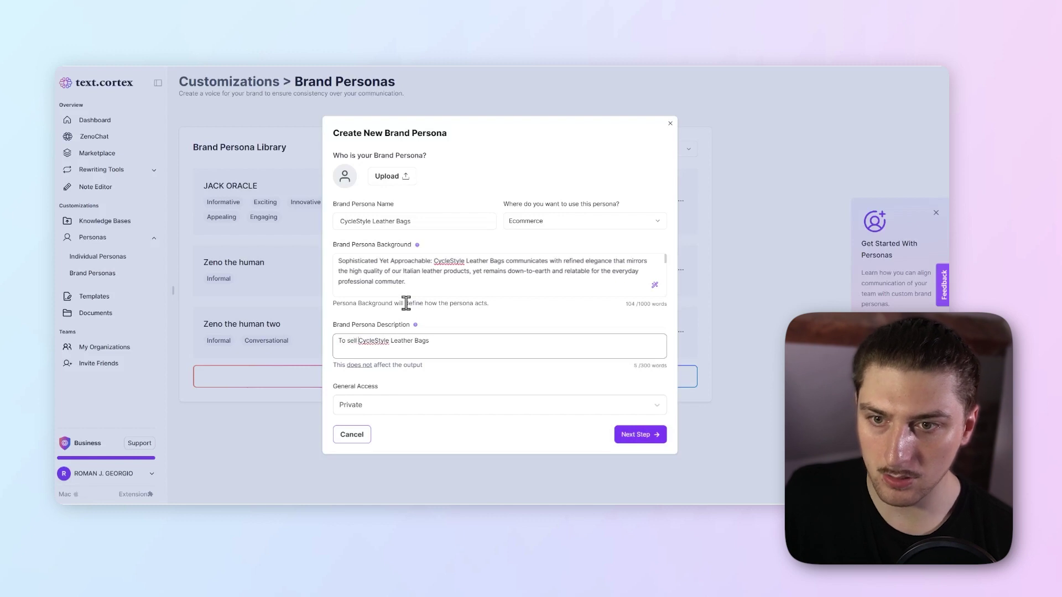
click(402, 408)
click(464, 412)
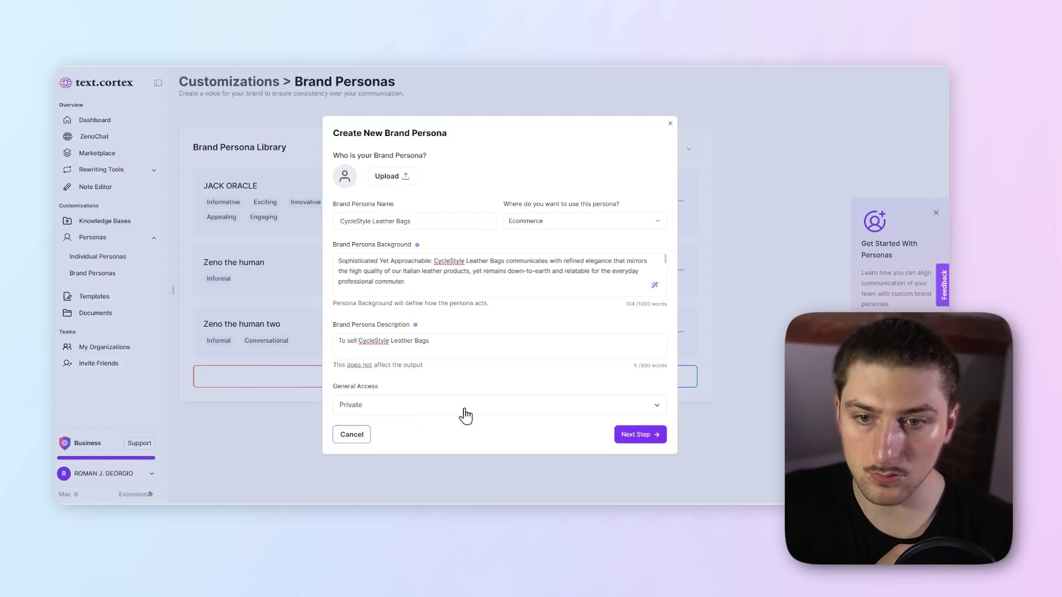
click(623, 435)
Leave tones empty and choose to fill the writing style automatically from text samples
click(404, 238)
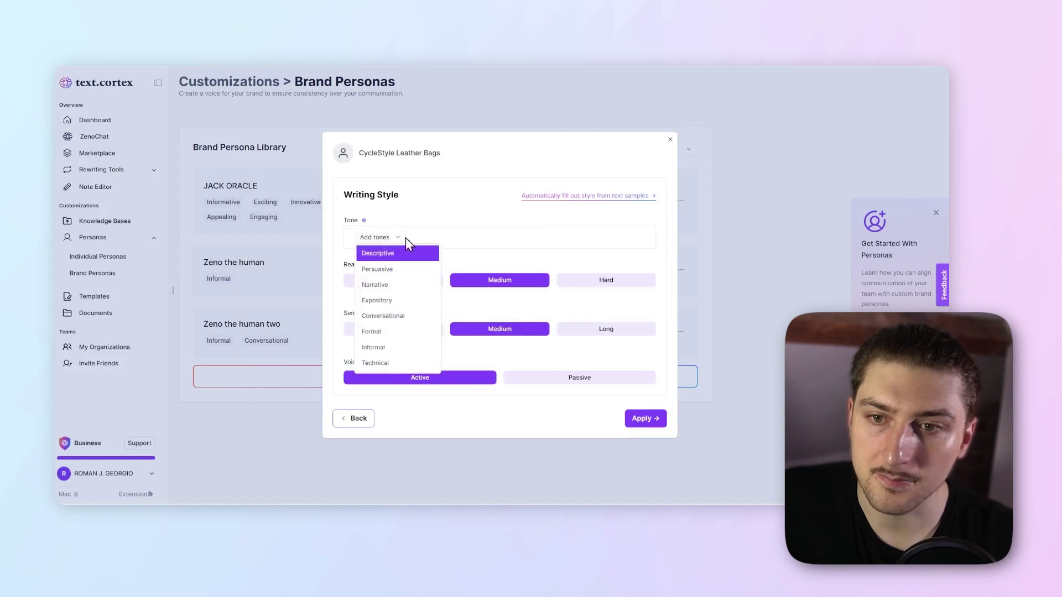
click(406, 237)
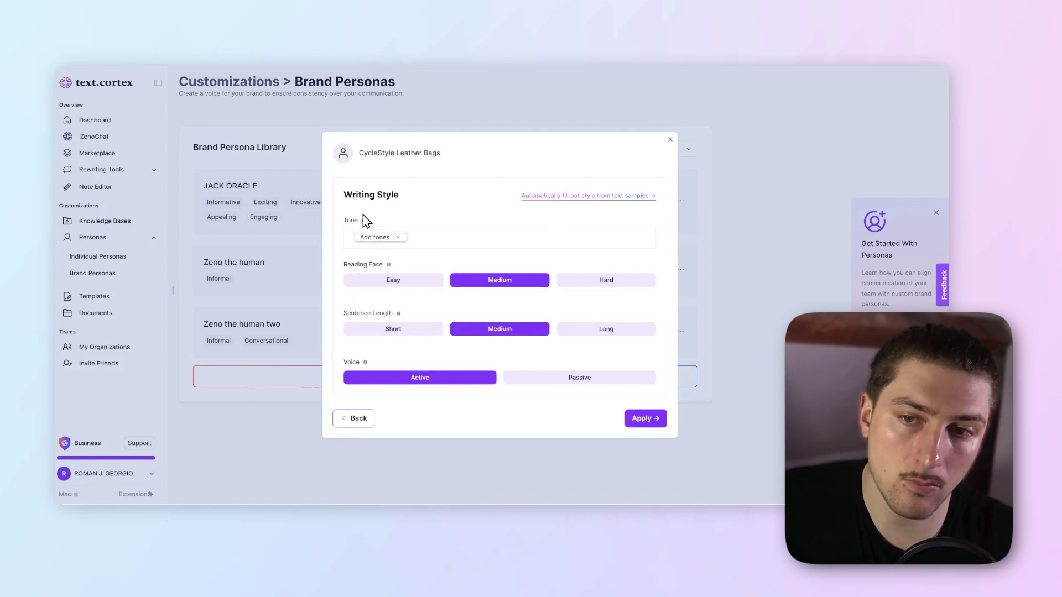
mouse_move(365, 220)
click(366, 240)
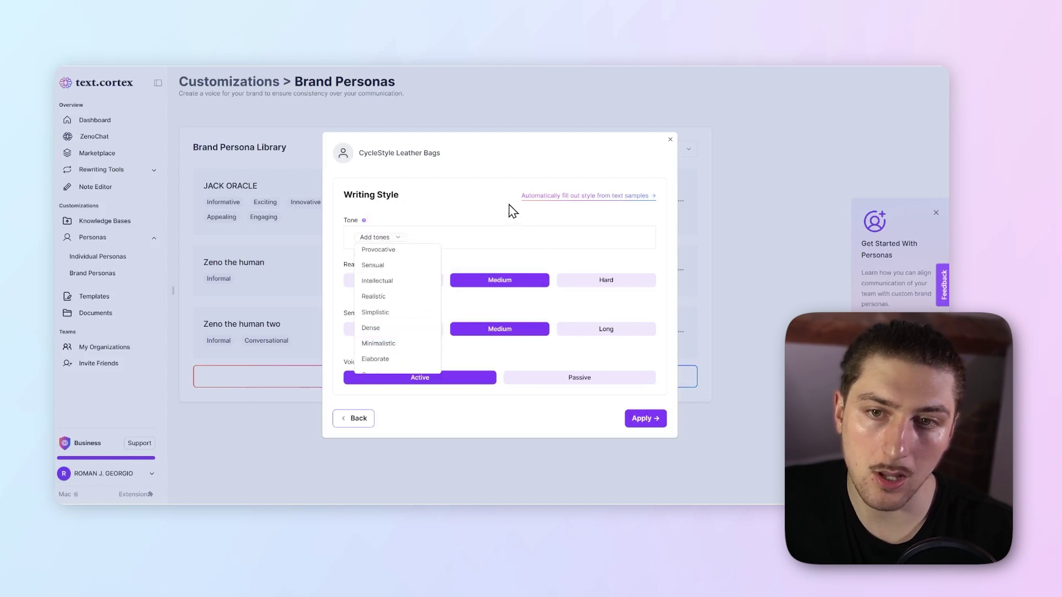
click(593, 204)
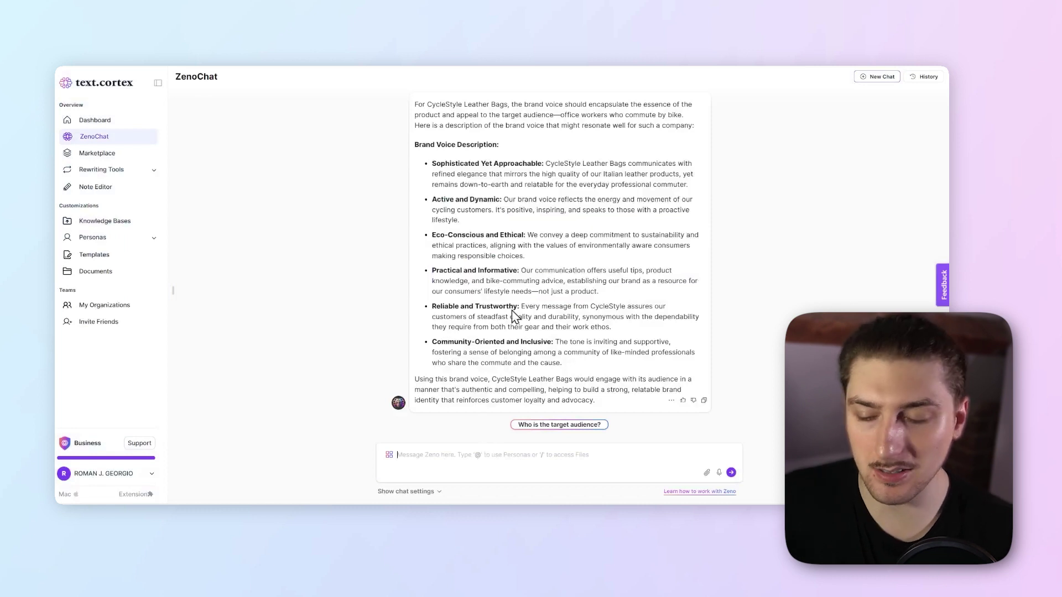
Send Zeno 'Write me a blog post in this style under 500 words'
text(Wh)
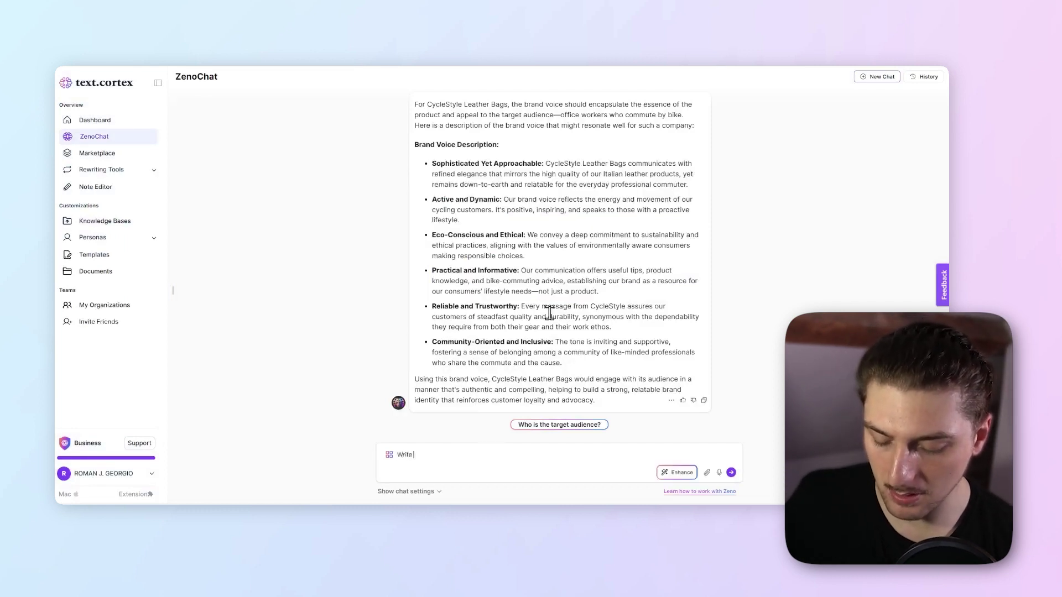
text(blog)
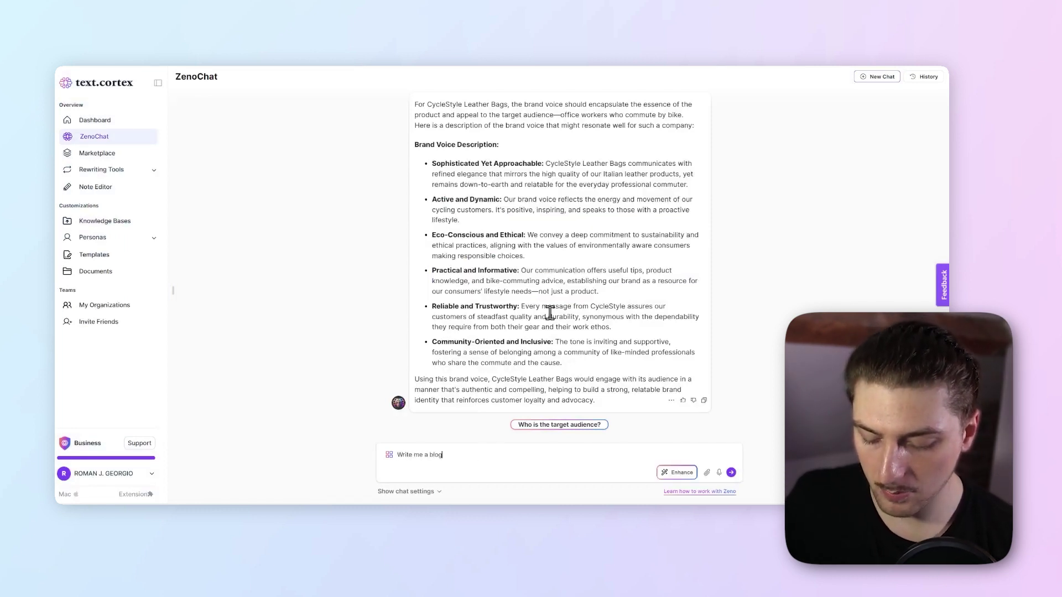
text( post in this styl)
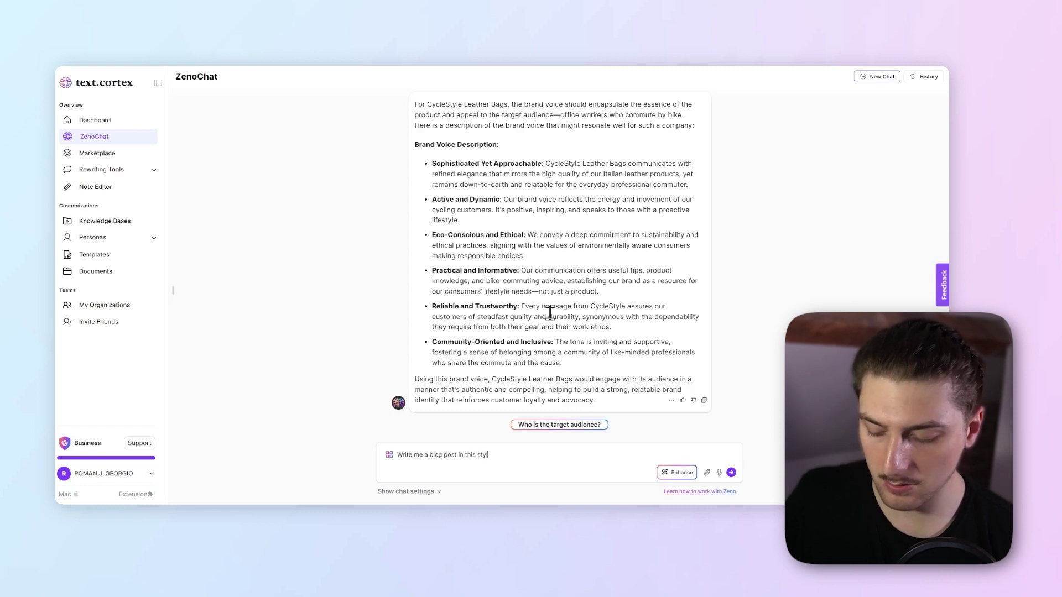
text(e under 500 words)
key(Return)
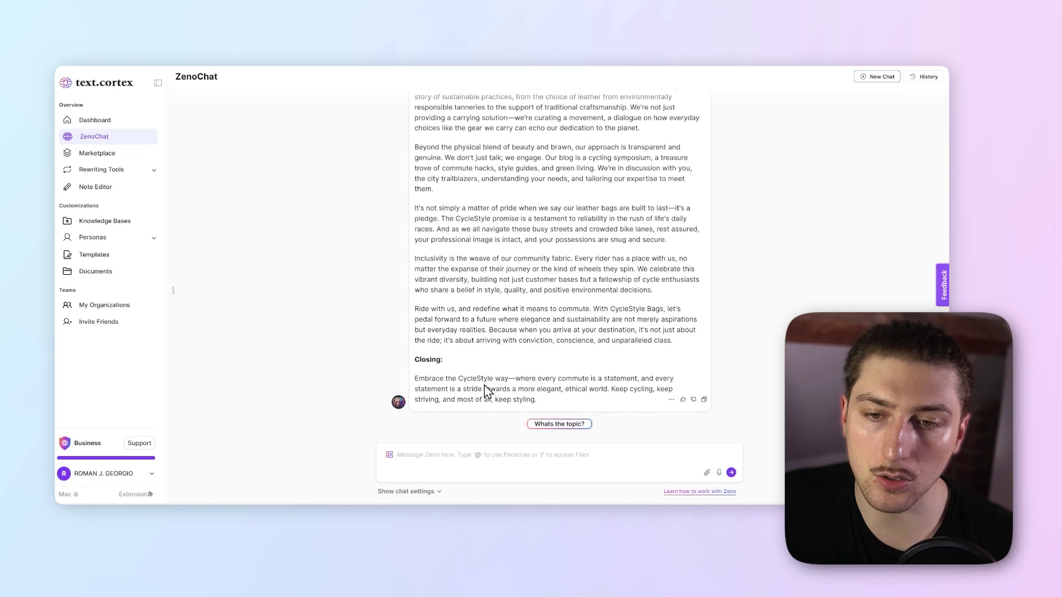
Copy the generated blog post into the Writing Style Example box and analyze the writing style
drag(553, 403, 420, 263)
right_click(480, 301)
click(538, 314)
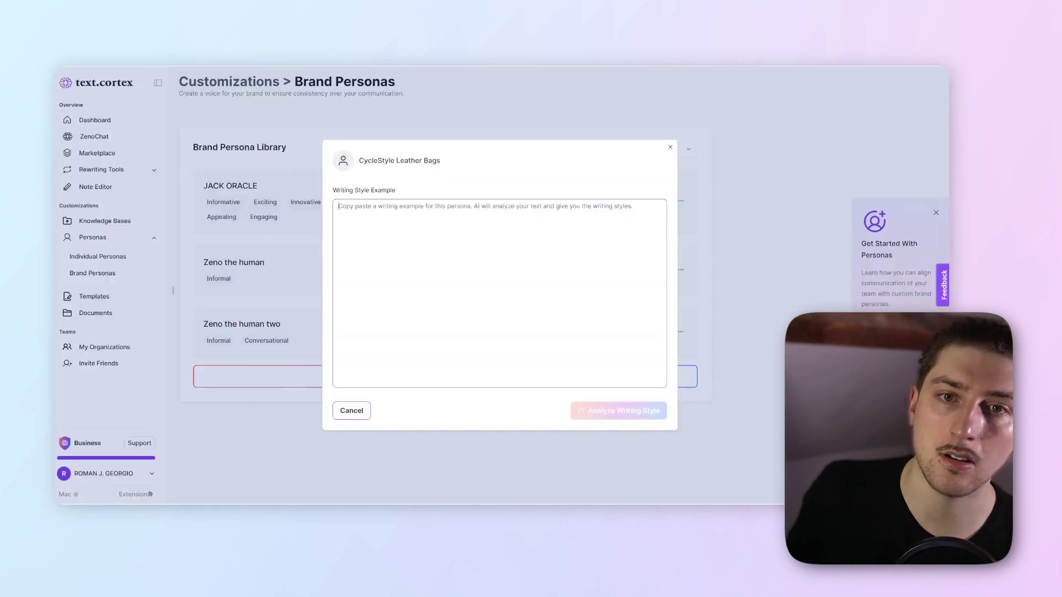
key(ctrl+v)
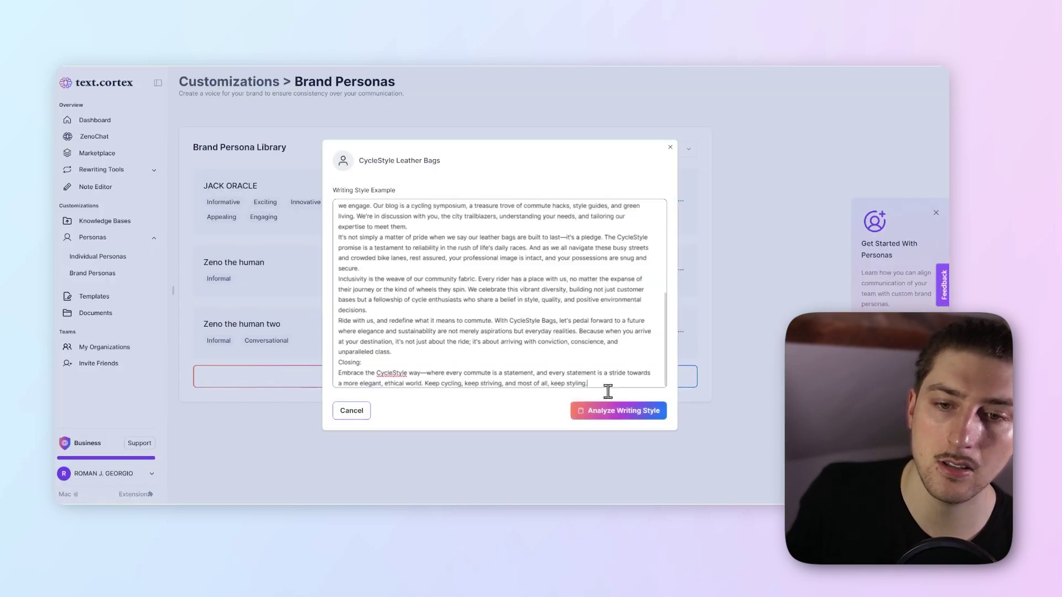
click(624, 411)
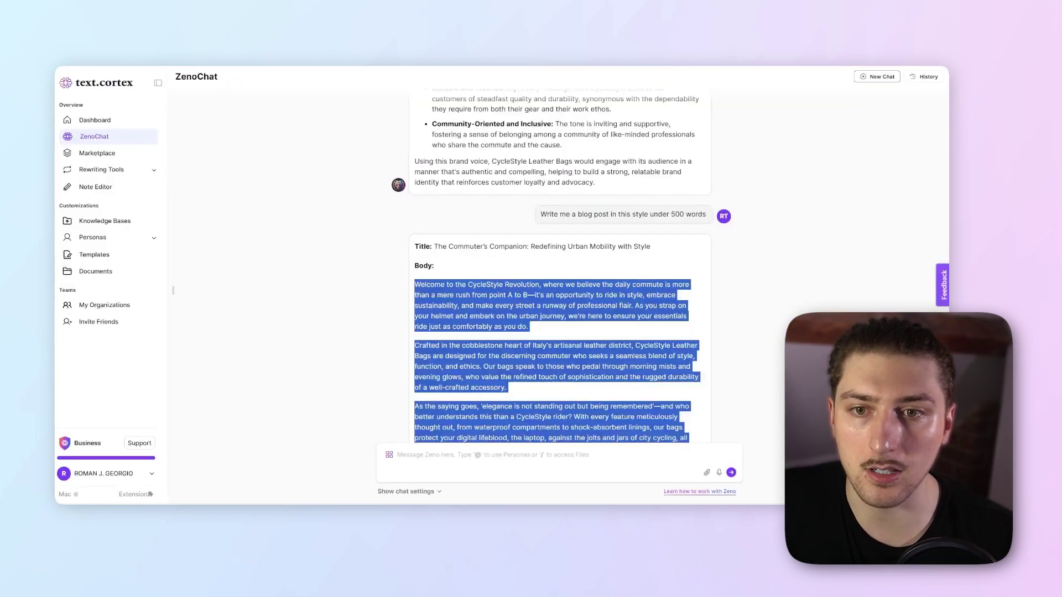
Select the blog post's closing paragraph in the ZenoChat reply
click(571, 246)
scroll(513, 352, down, 4)
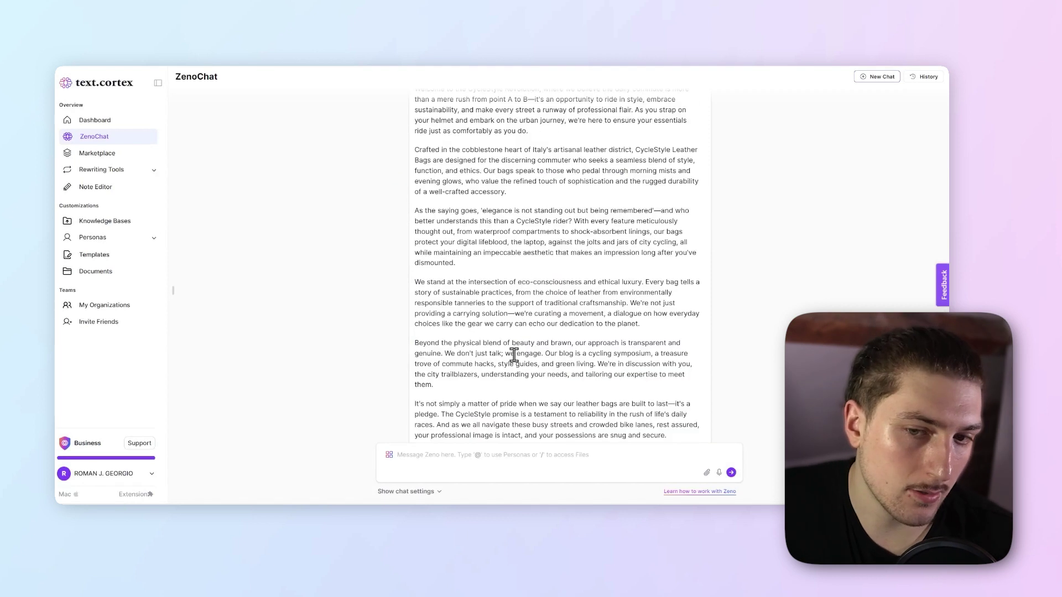
drag(414, 215, 427, 221)
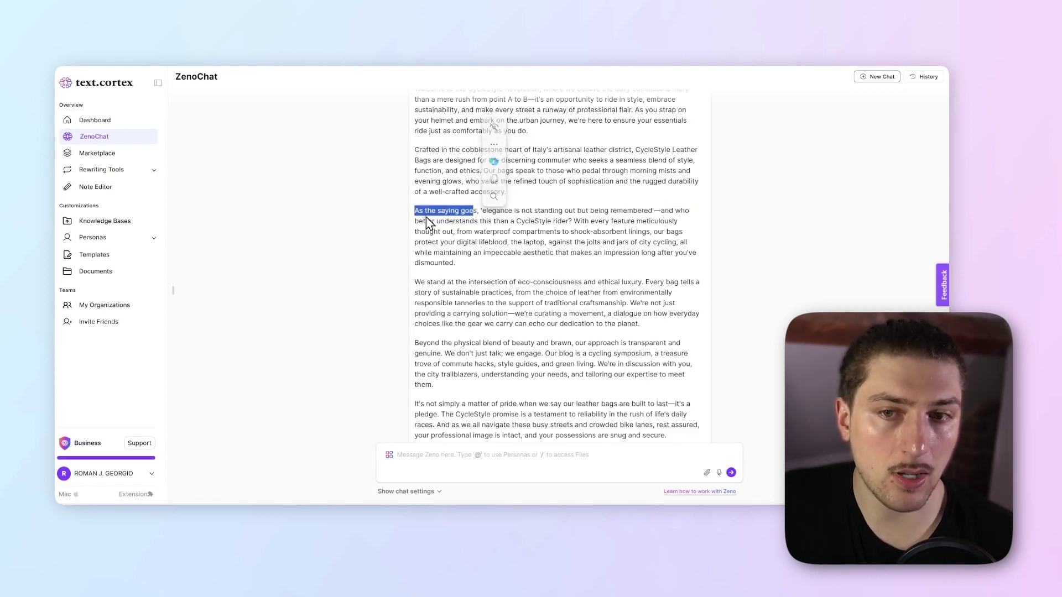
scroll(460, 390, down, 4)
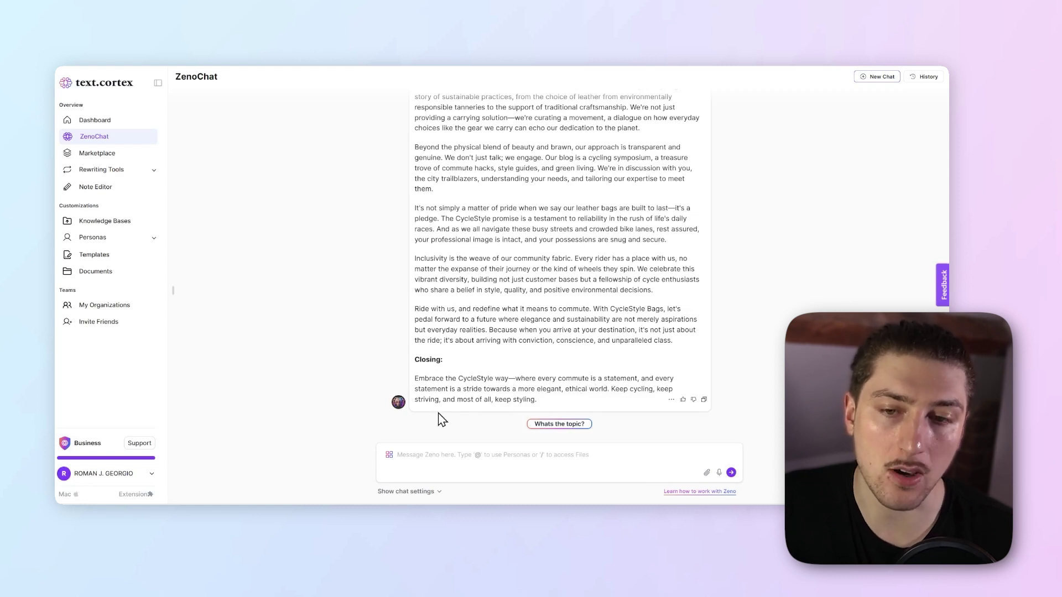
drag(548, 410, 414, 378)
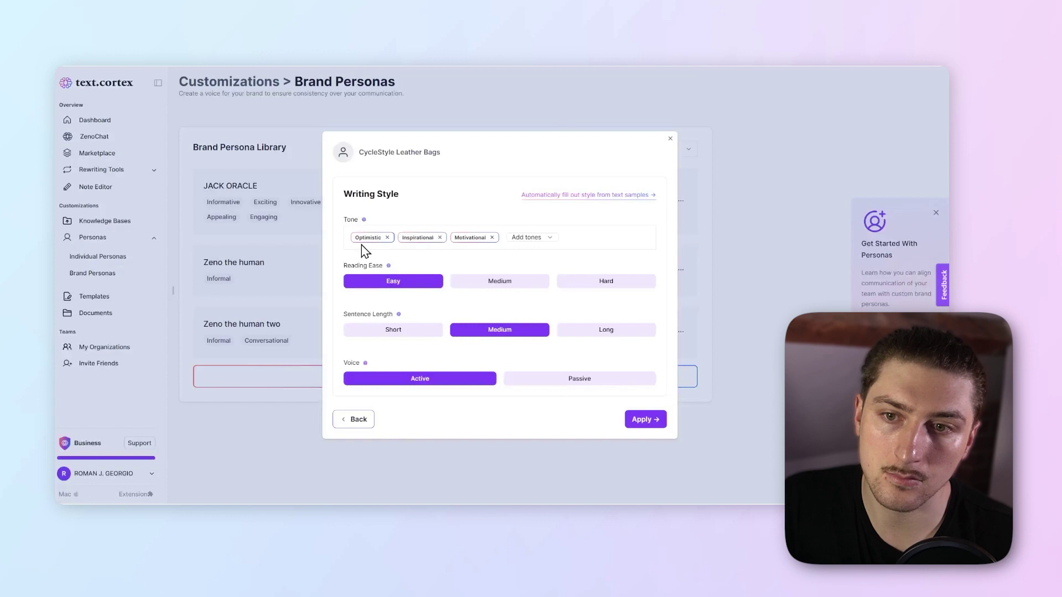
Add the Intellectual tone and remove the Motivational and Inspirational tones
click(549, 239)
scroll(553, 285, down, 5)
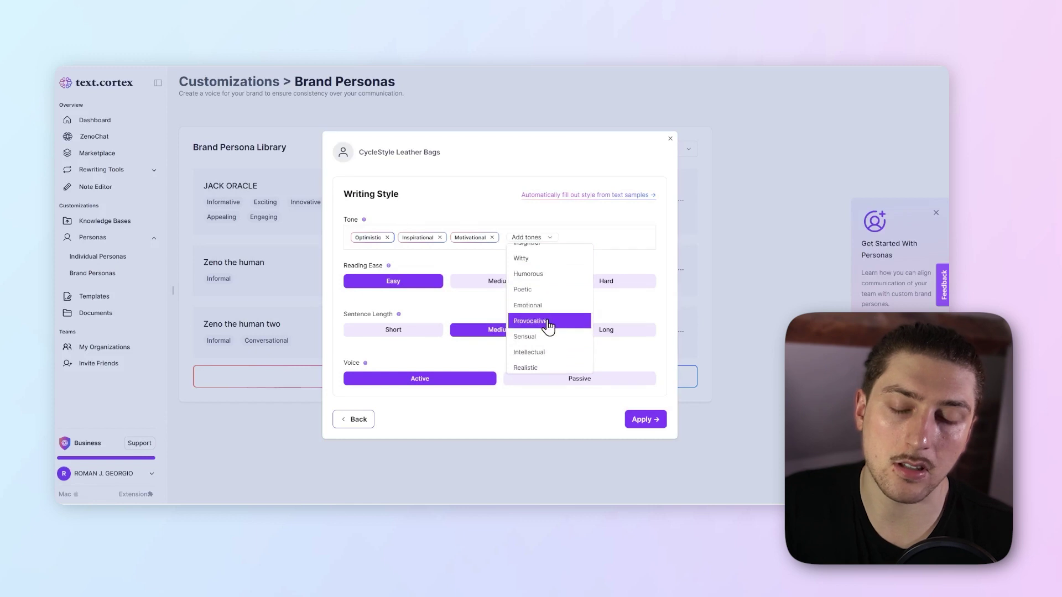
scroll(550, 332, down, 3)
click(556, 290)
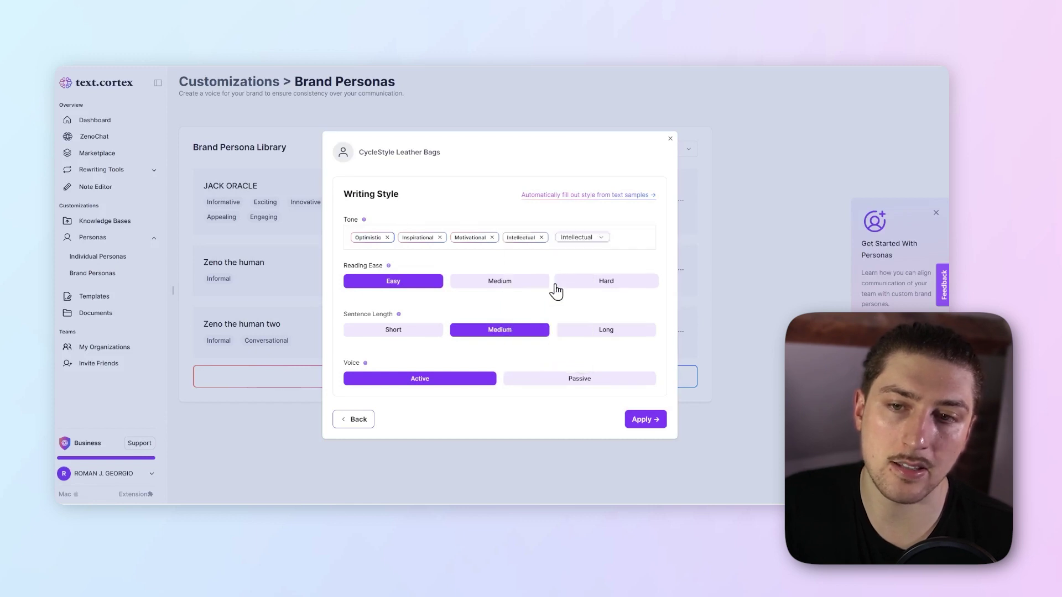
click(492, 238)
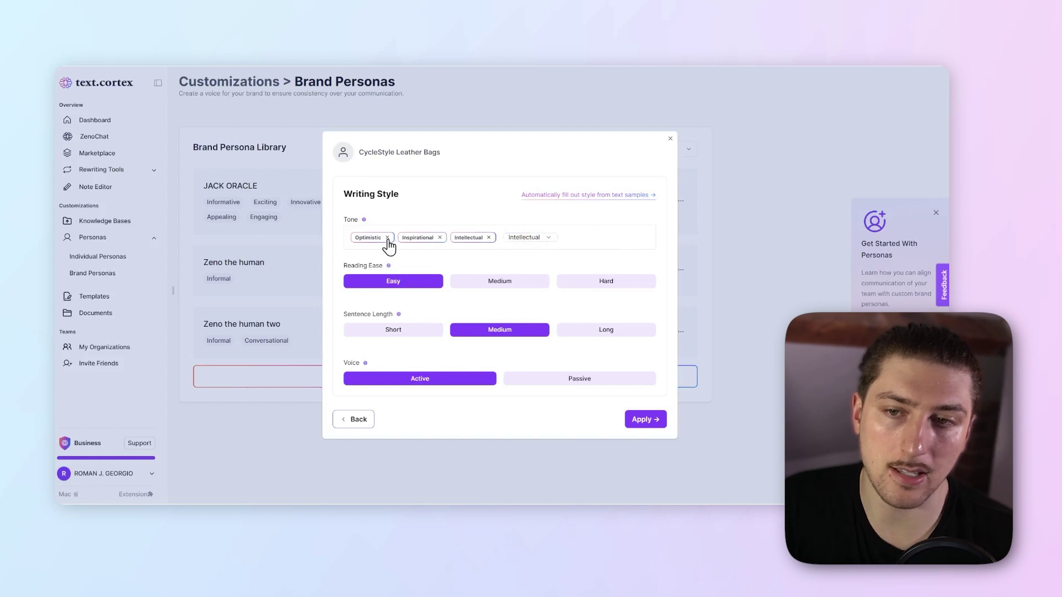
click(439, 238)
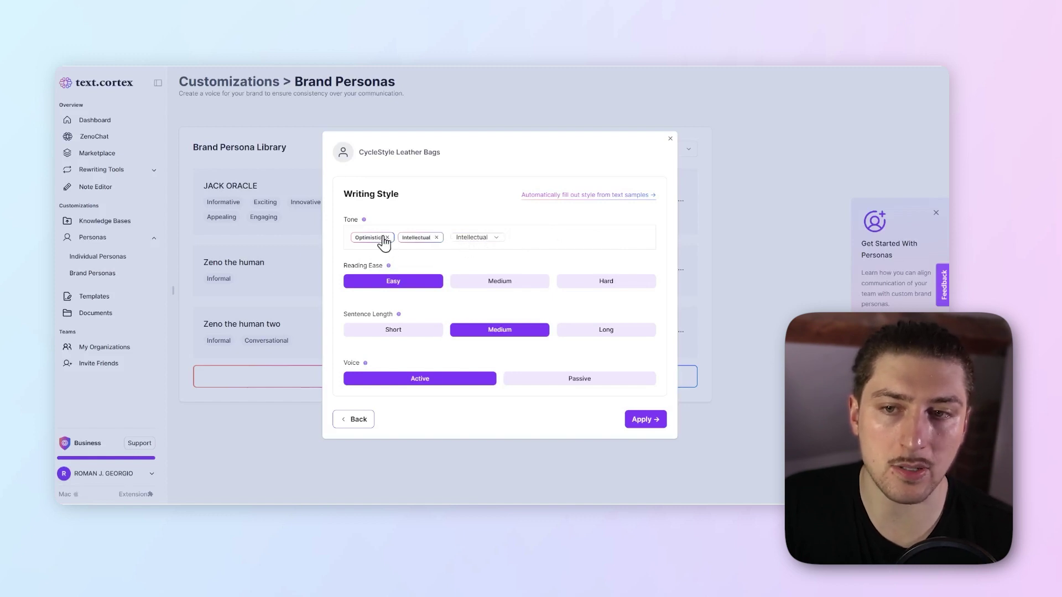
Add the Persuasive tone and switch sentence length to Short
click(471, 239)
scroll(500, 336, down, 5)
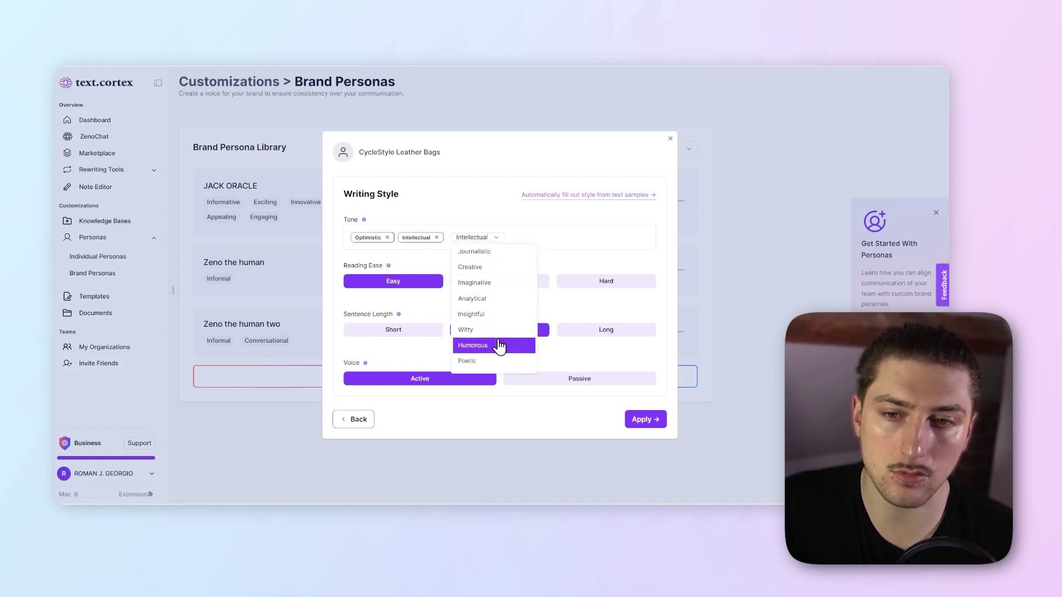
scroll(499, 338, down, 5)
scroll(499, 329, down, 5)
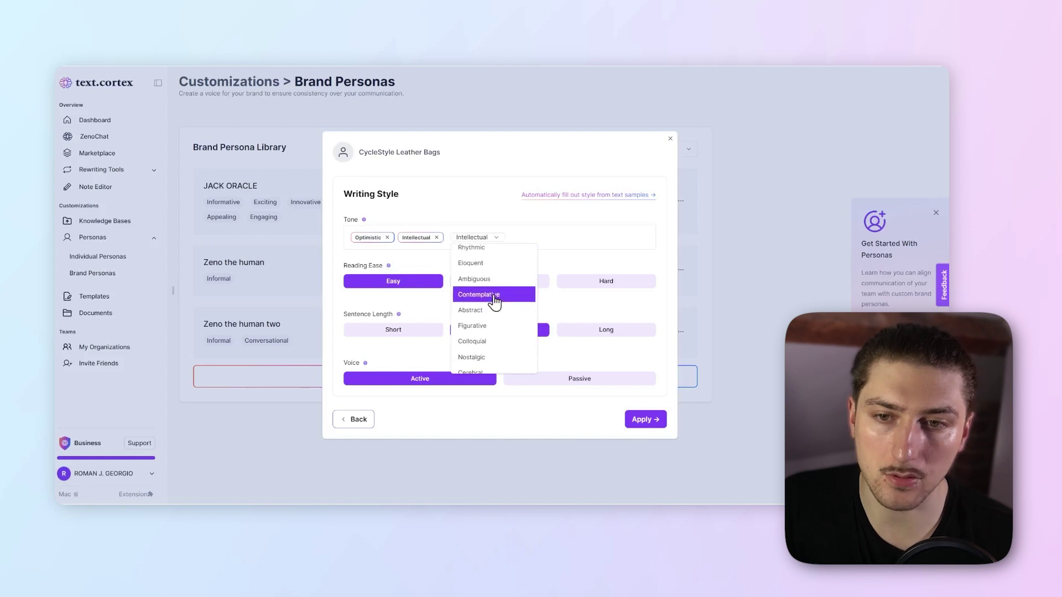
click(508, 271)
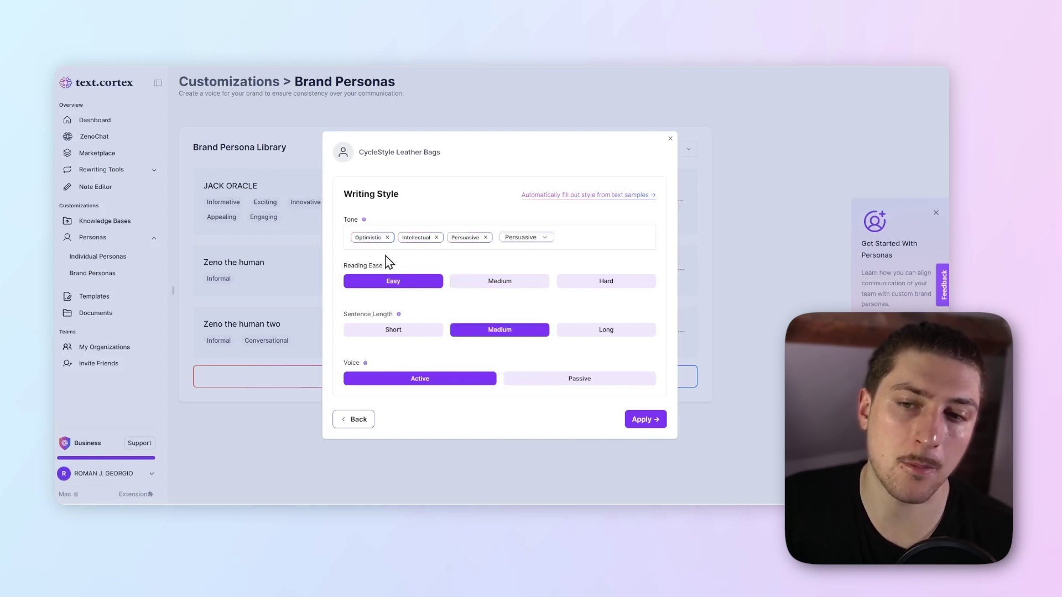
mouse_move(388, 266)
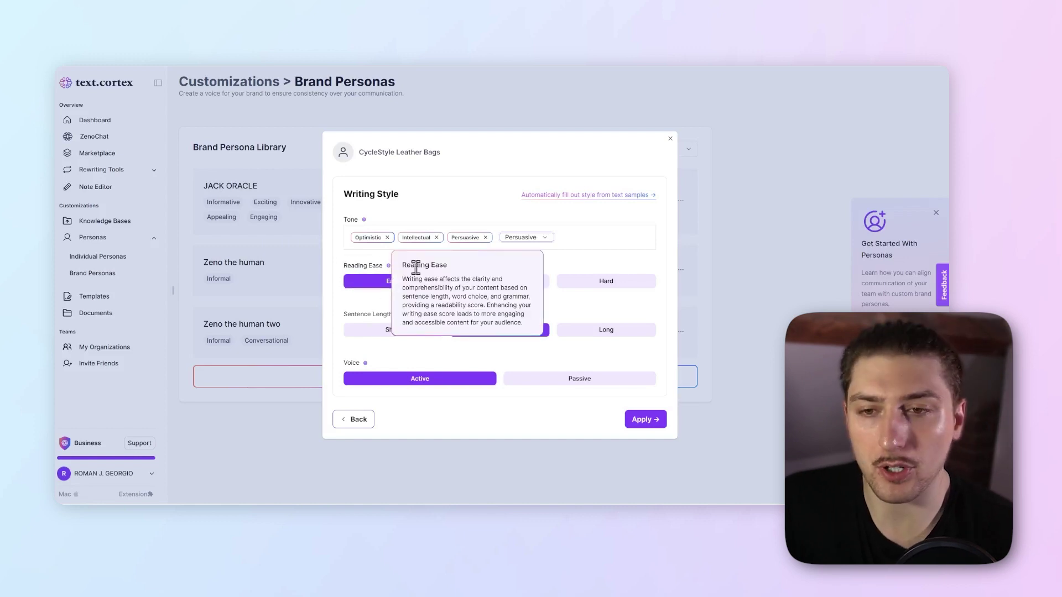
mouse_move(396, 314)
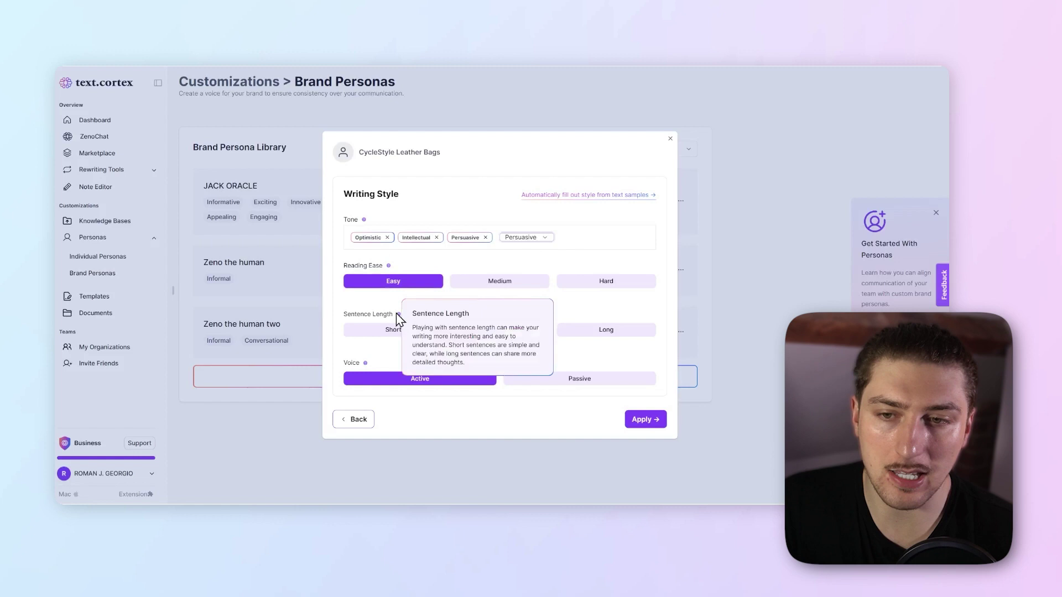
click(373, 332)
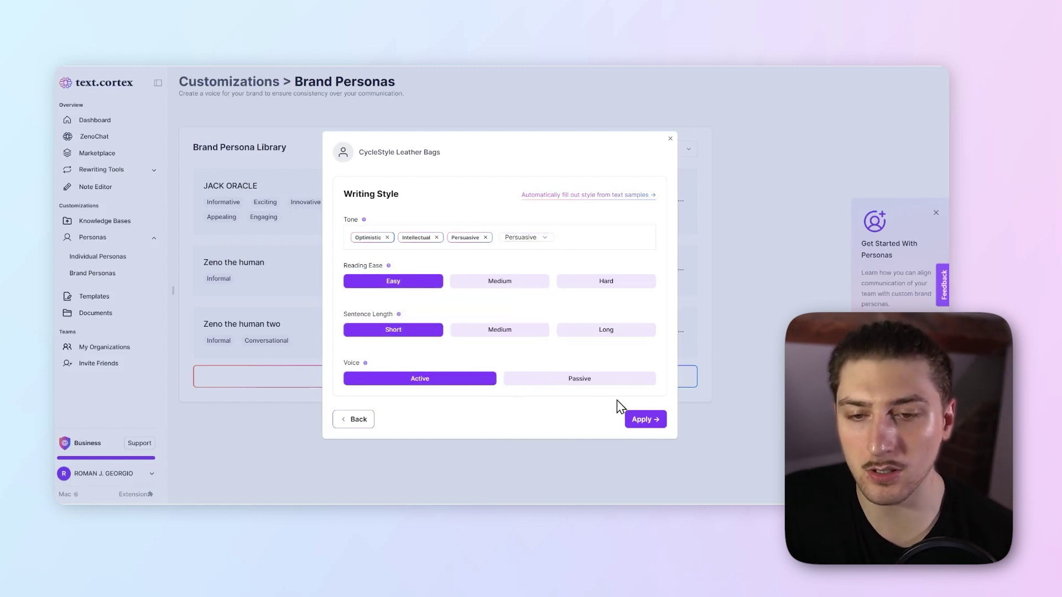
mouse_move(364, 367)
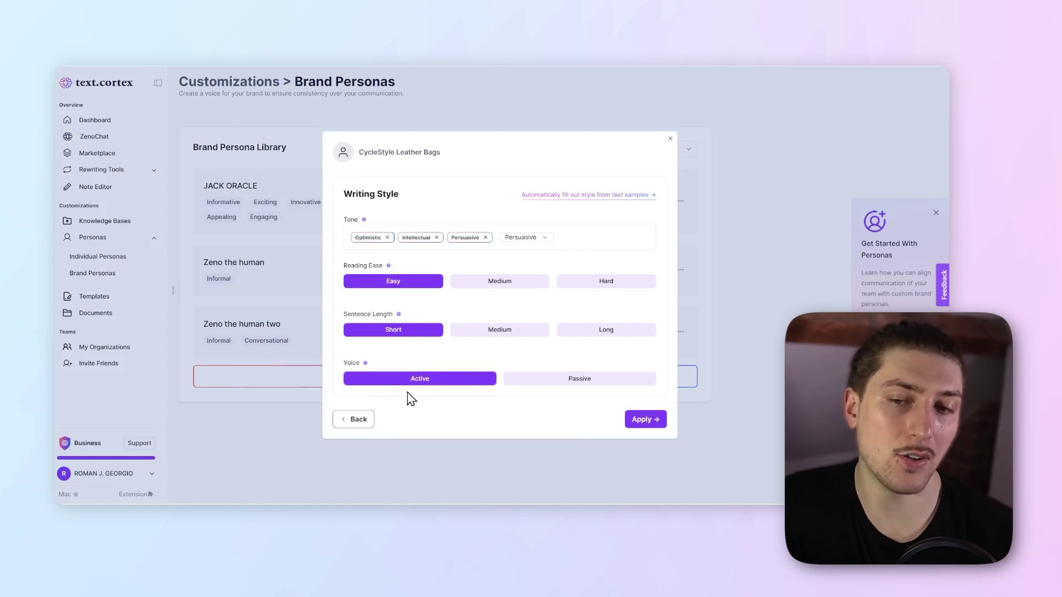
Apply the revised writing style, then select the business plan reply text in the chat
click(646, 421)
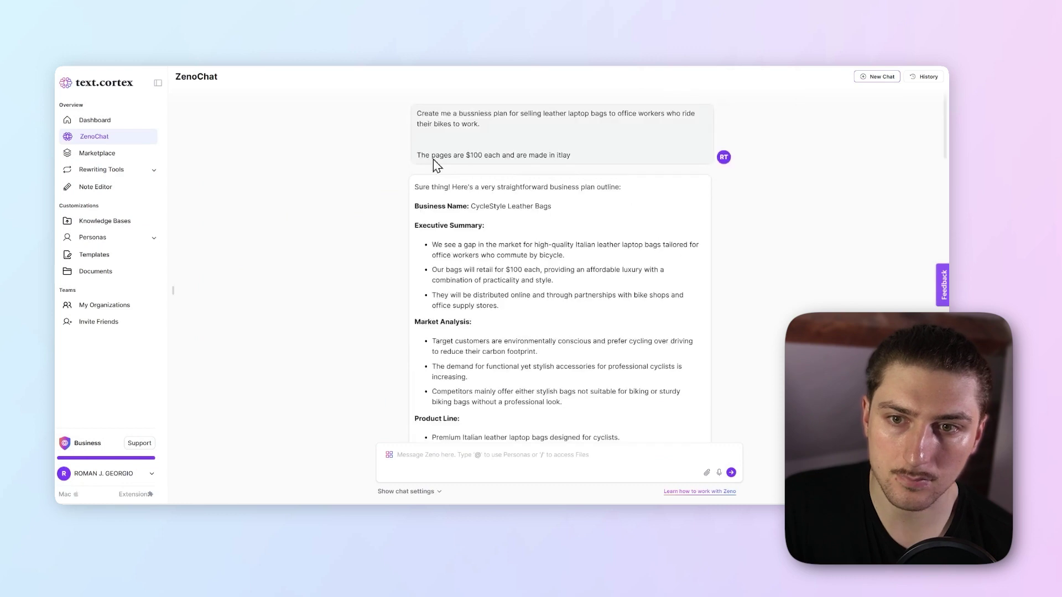
drag(416, 187, 691, 338)
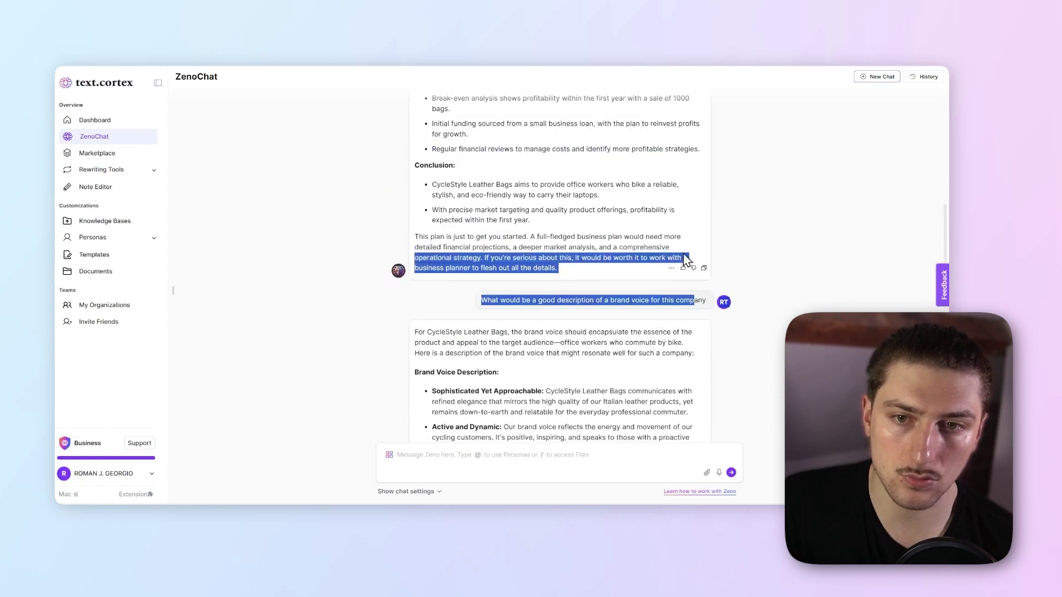
drag(575, 247, 592, 237)
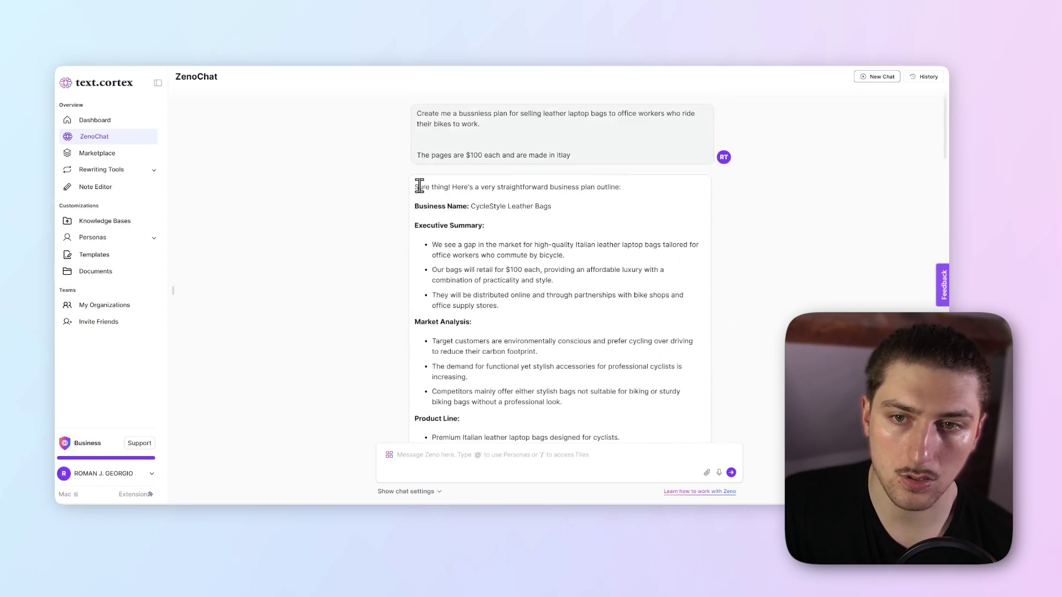
drag(418, 187, 719, 402)
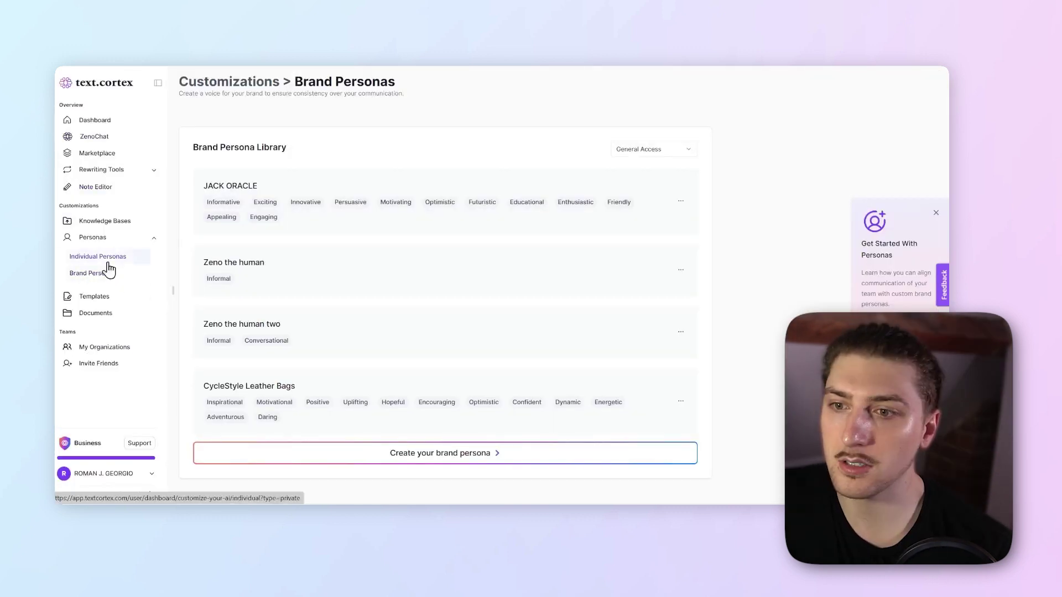
Create custom template 'Website landing page copy maker', described 'This is to create copy for websites', and begin its prompt
click(105, 300)
click(884, 159)
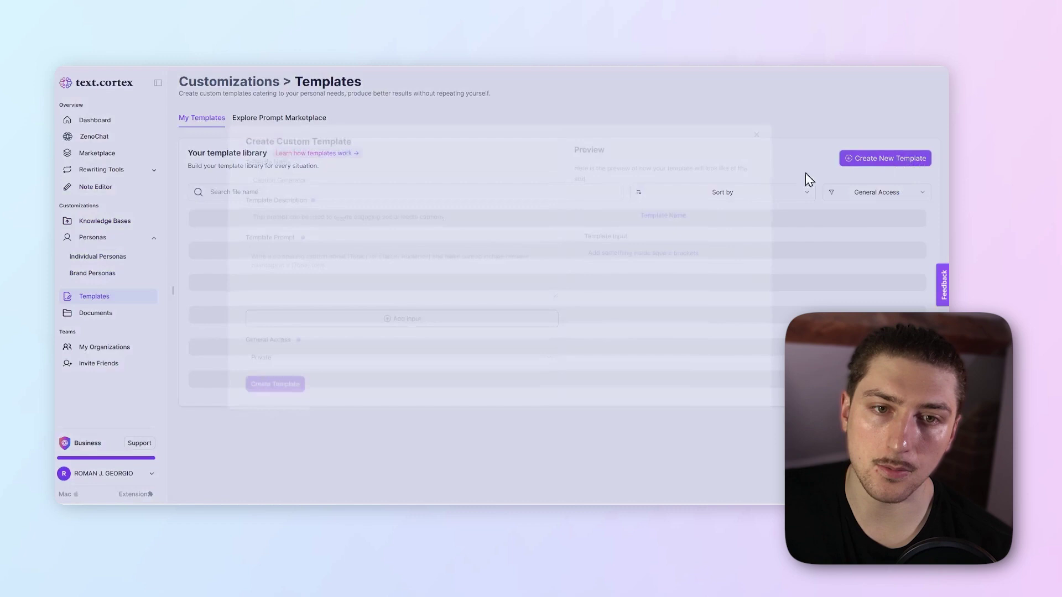
click(478, 204)
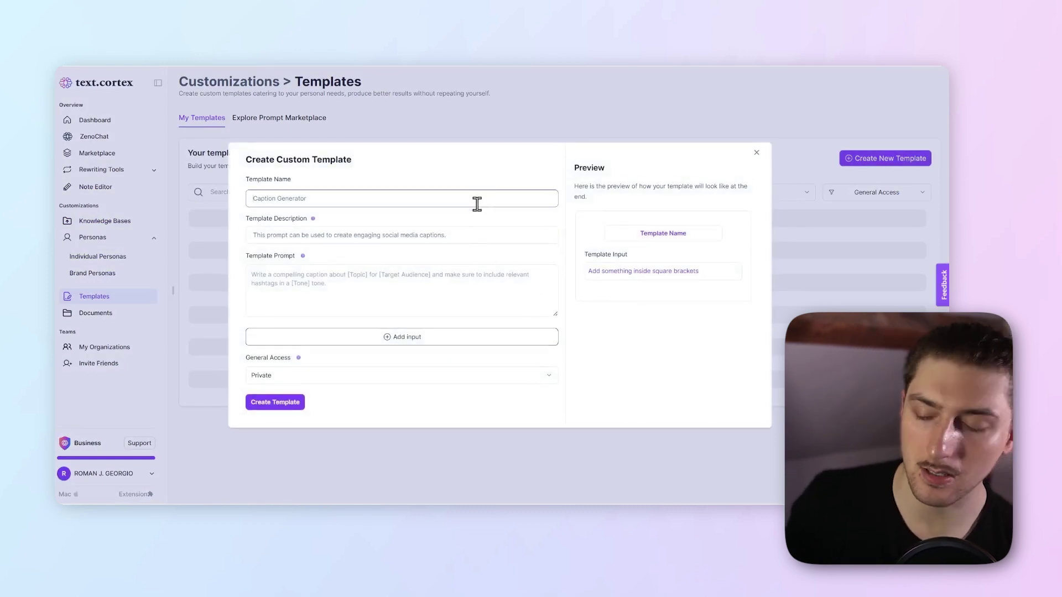
text(Web)
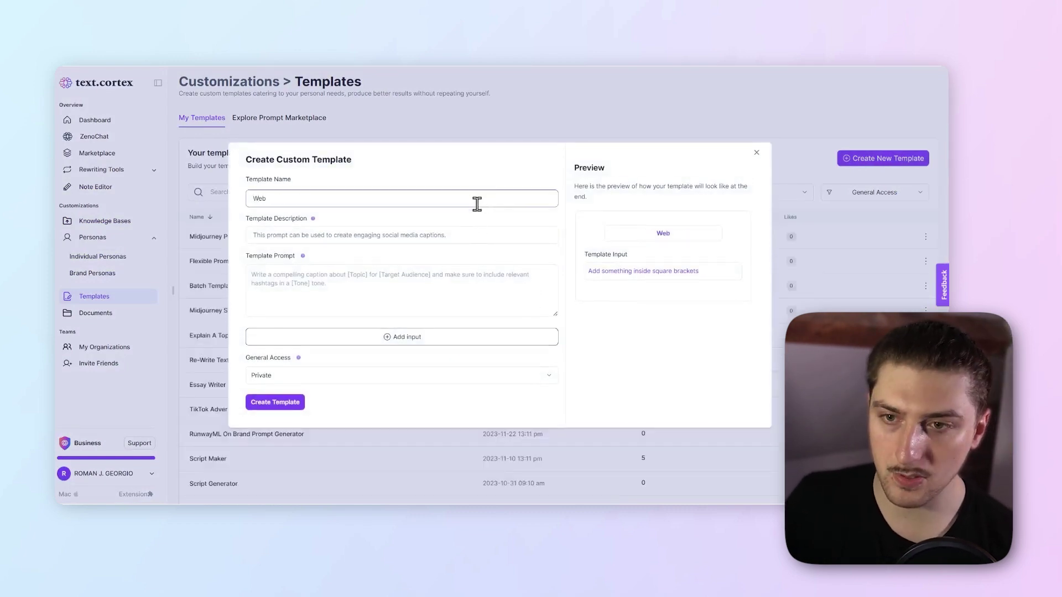
text(site copy mak)
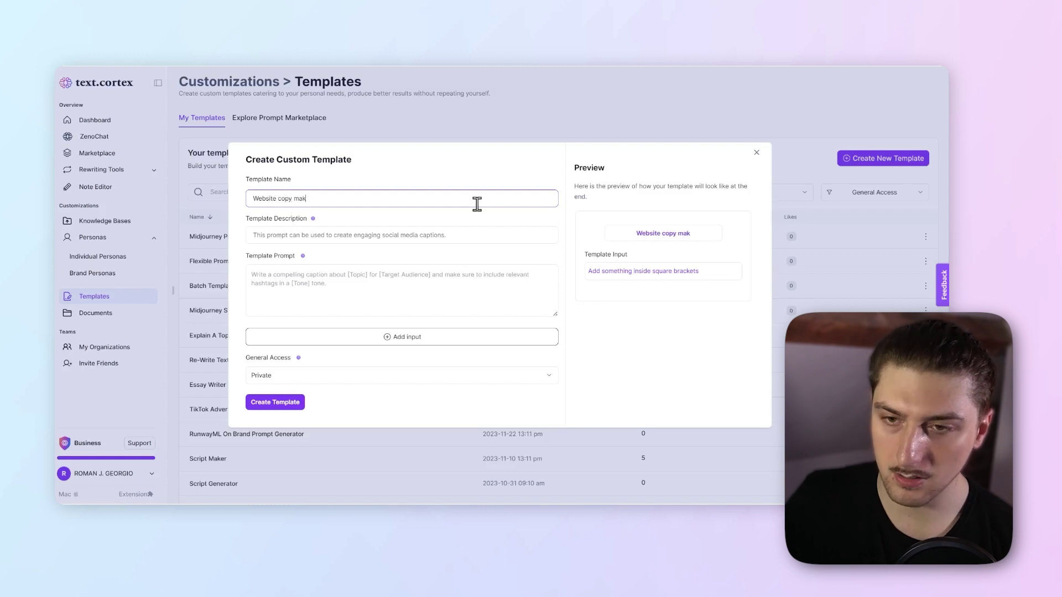
text(er)
key(Tab)
text(This)
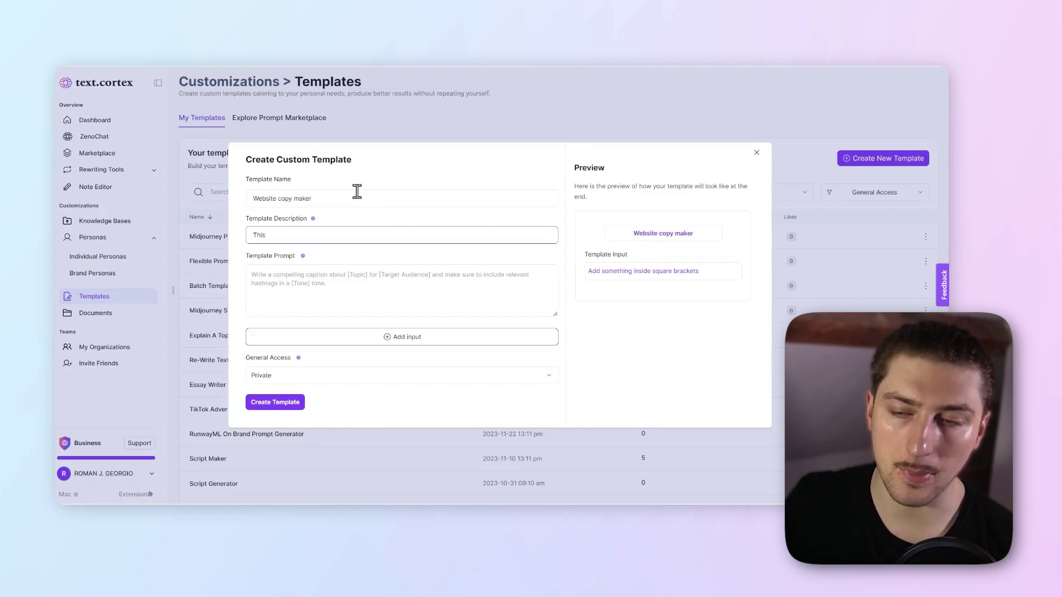
click(278, 198)
text(landing pa)
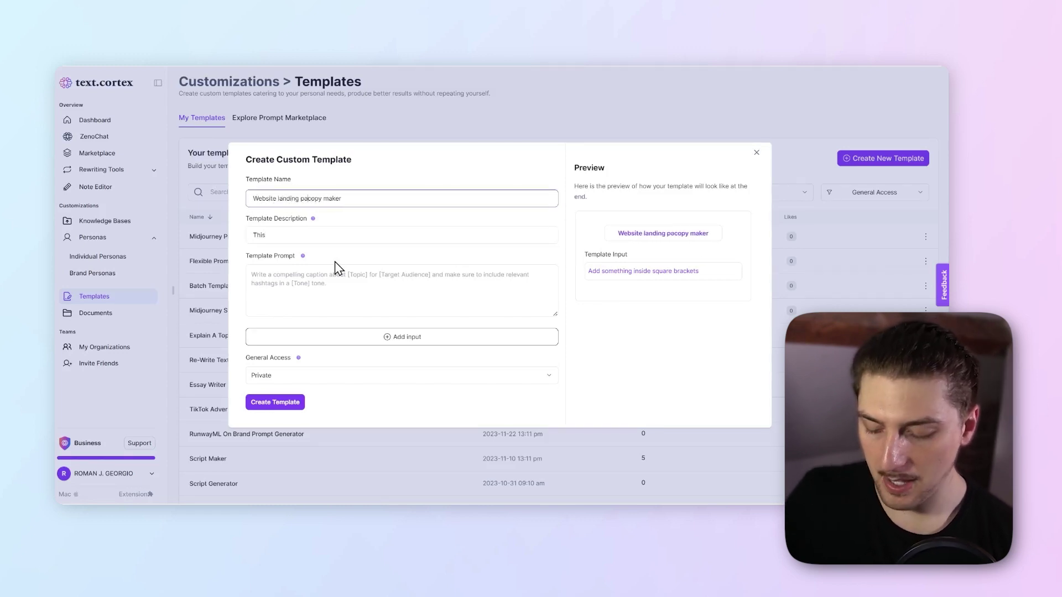
text(ge)
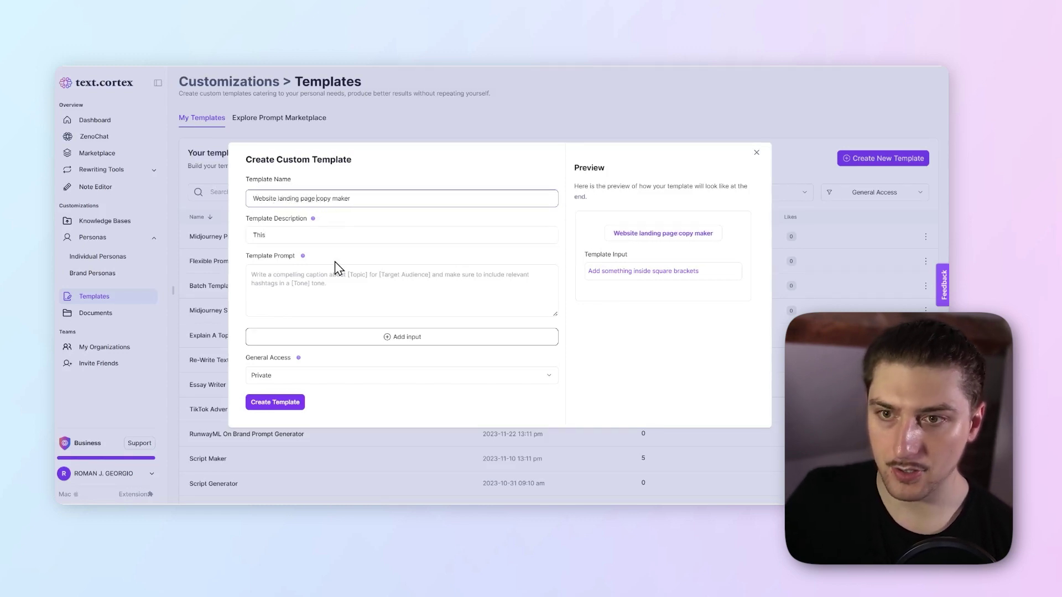
click(354, 233)
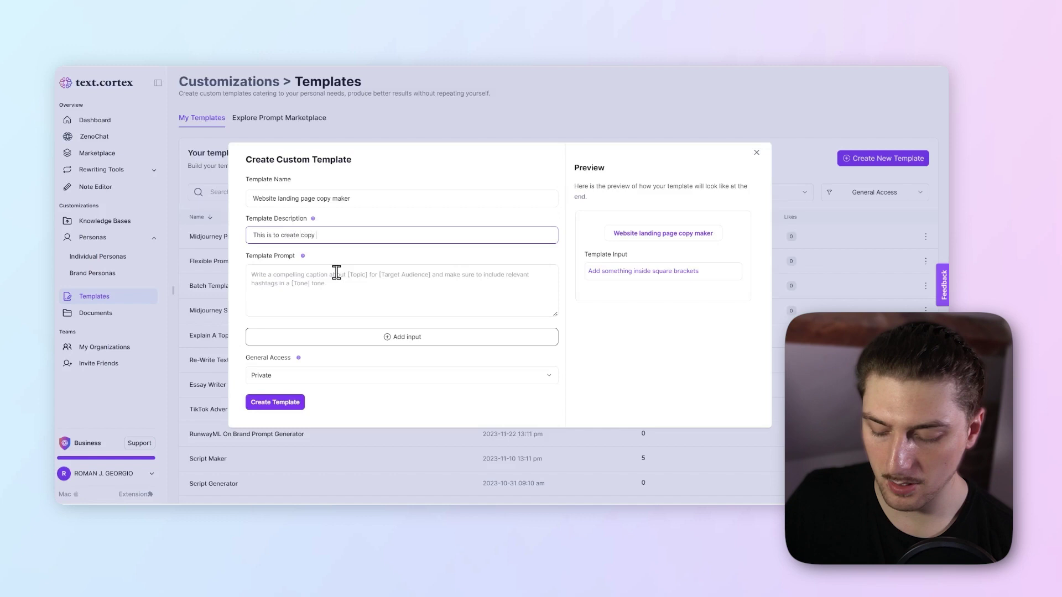
text(ites)
click(402, 267)
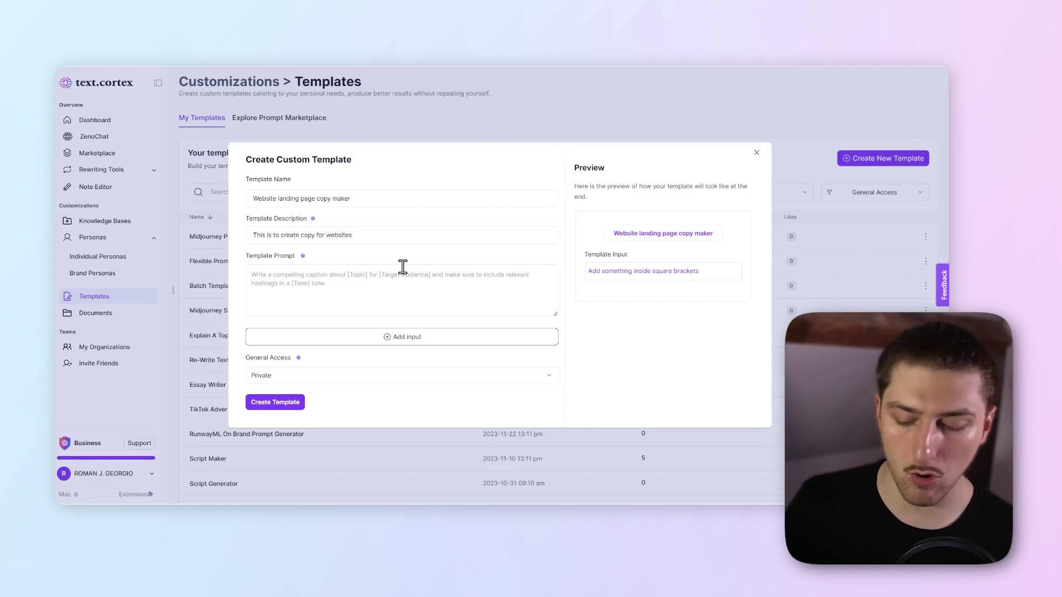
text(You ar)
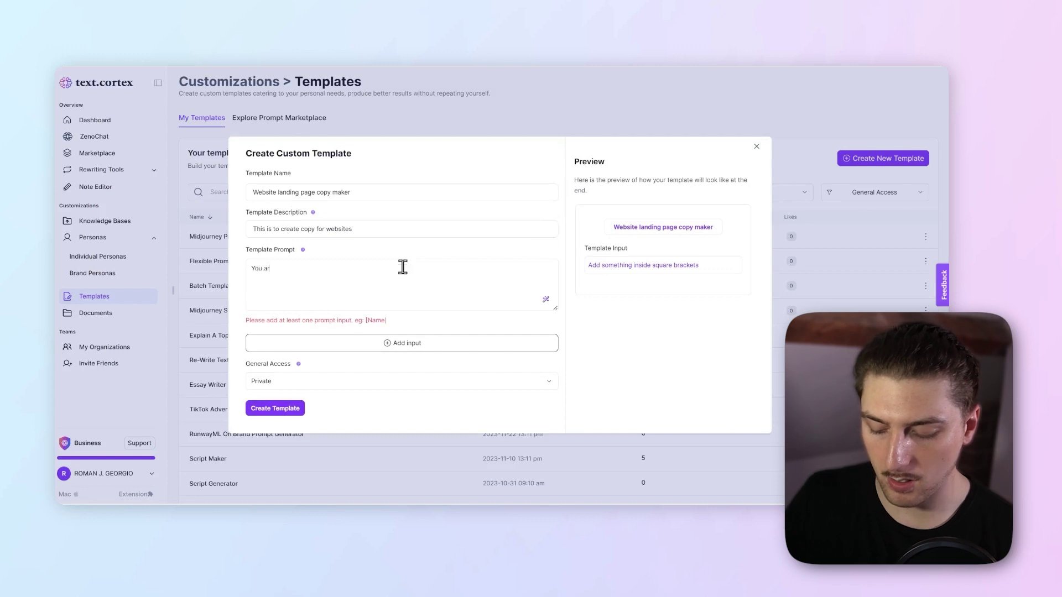
text(e an expert)
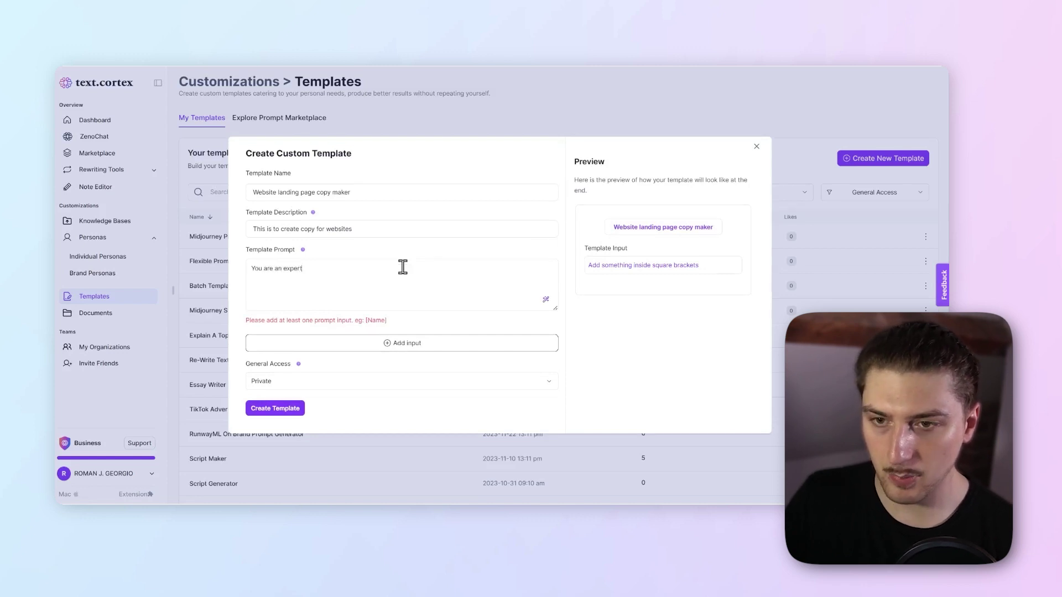
text( copywritt)
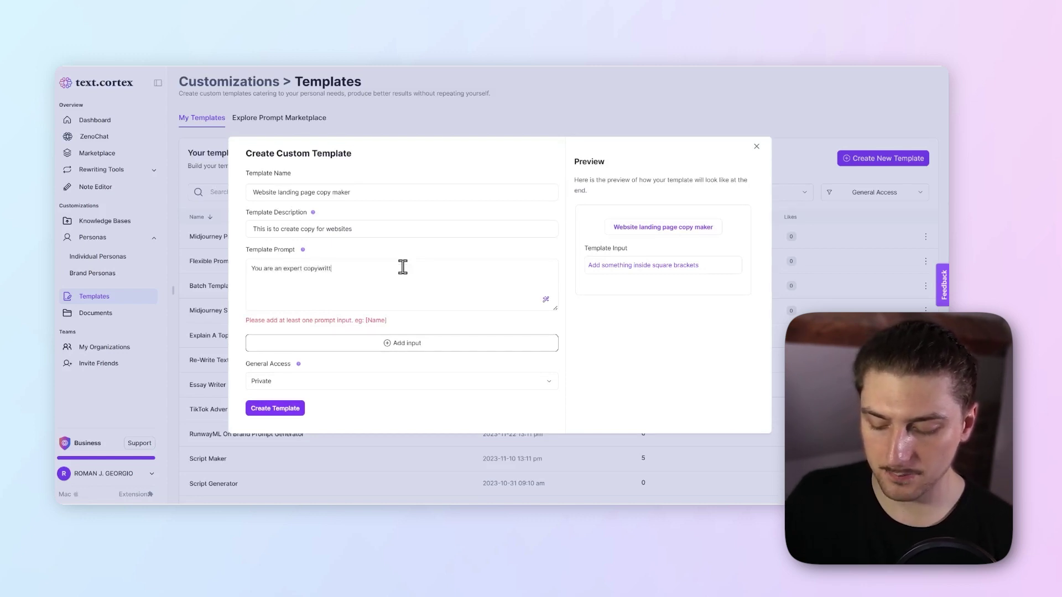
text(er)
Write the expert website copywriter prompt with [Number of sections] and [Add business info] placeholders
key(BackSpace)
key(BackSpace)
key(BackSpace)
key(BackSpace)
text(ert website)
click(416, 274)
key(Return)
key(Return)
text(I want you to write copy for my landing)
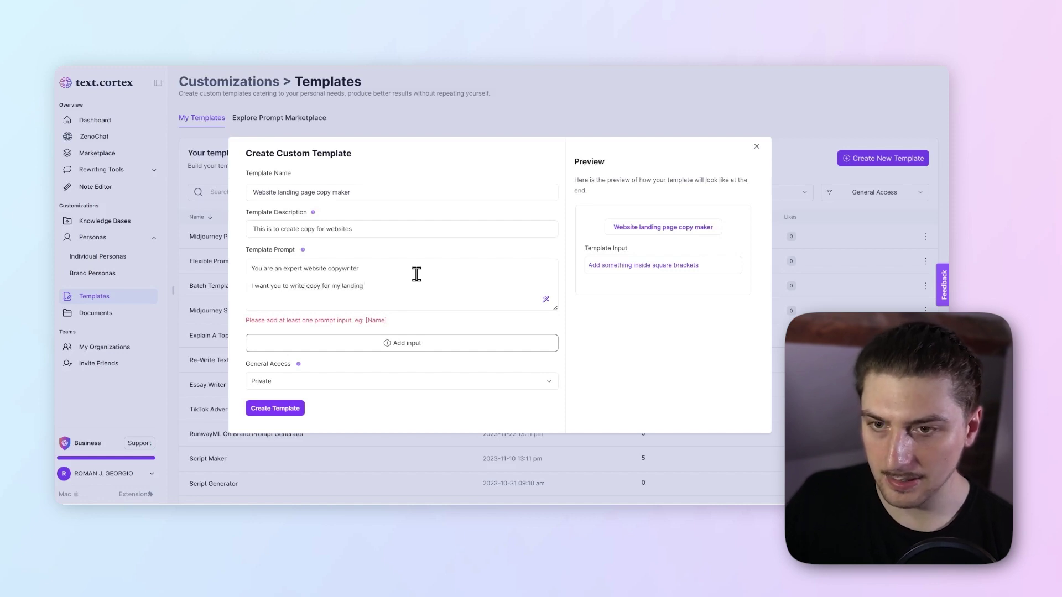
text(e)
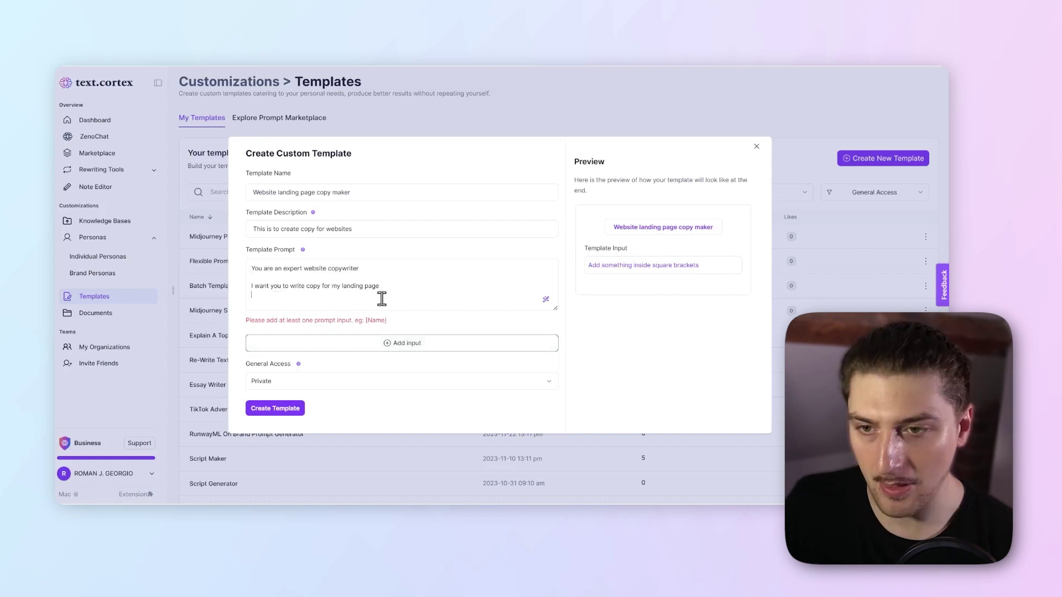
key(Return)
key(Return)
text(Your output should include a title and copy for each section.)
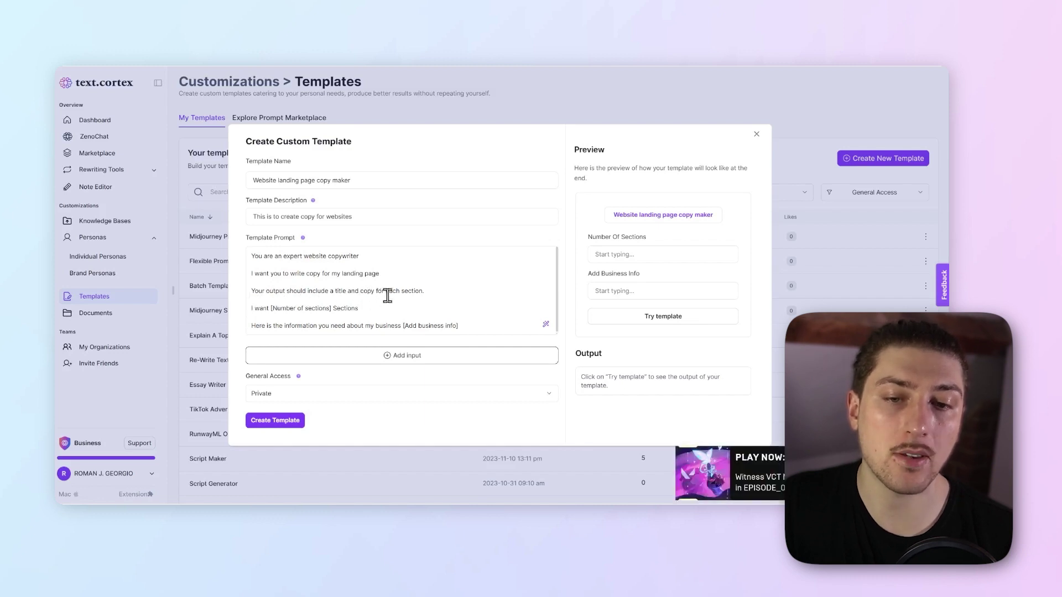
drag(272, 309, 333, 308)
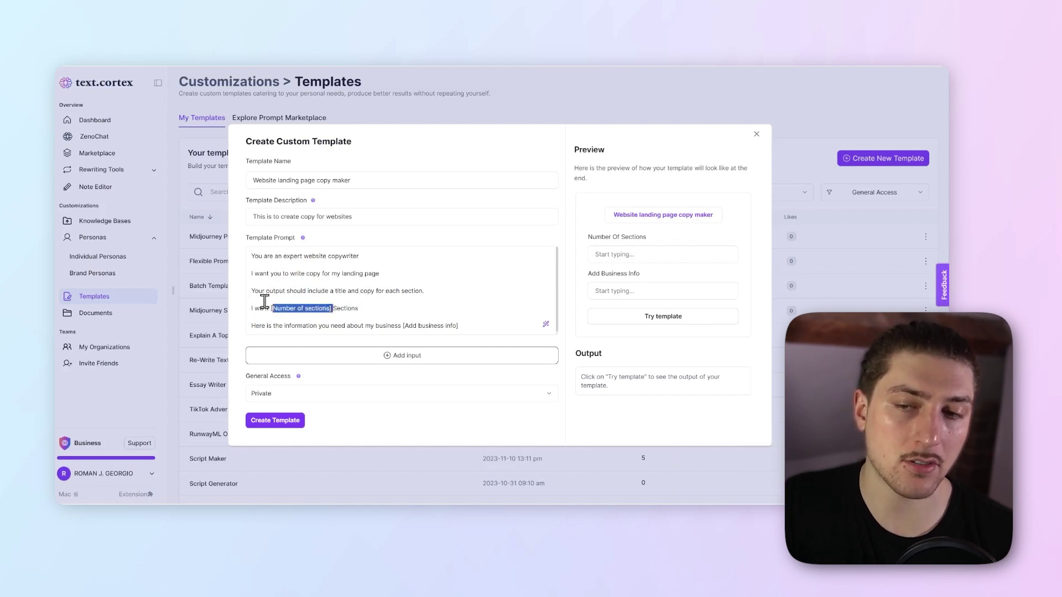
drag(256, 310, 361, 310)
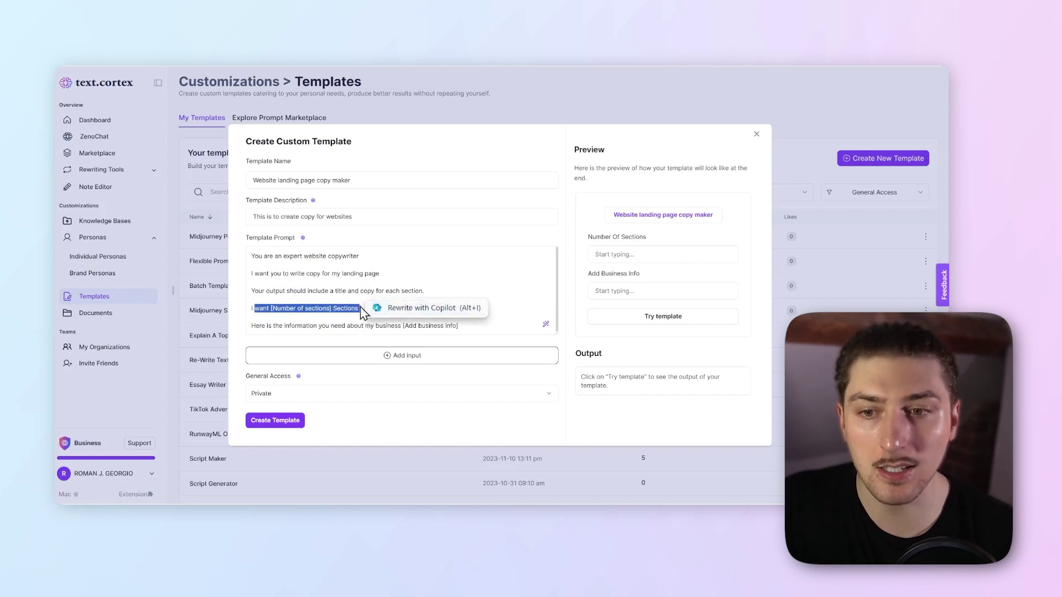
click(252, 326)
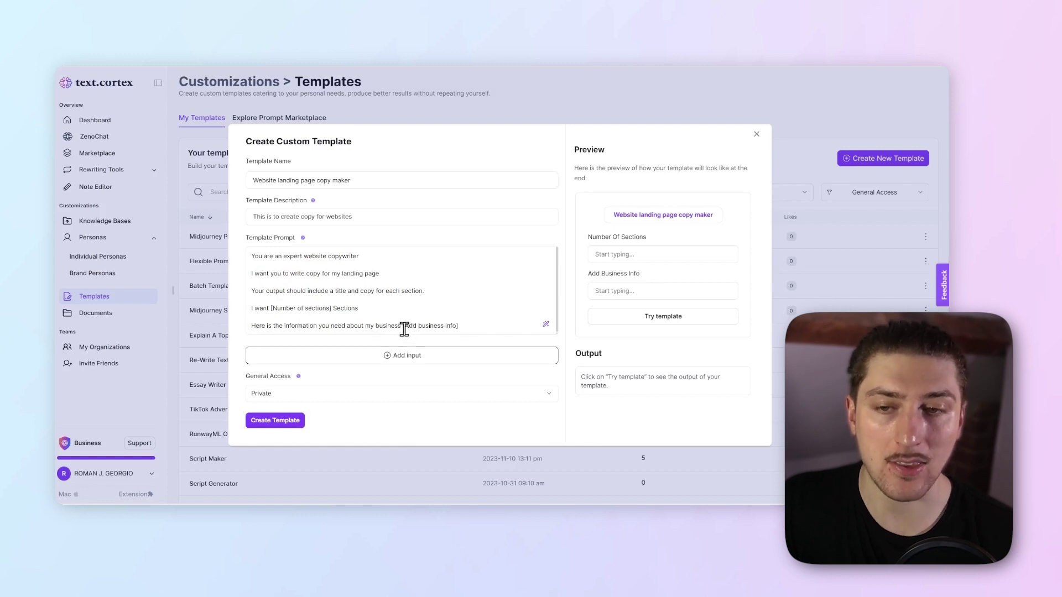
drag(405, 326, 451, 325)
click(473, 326)
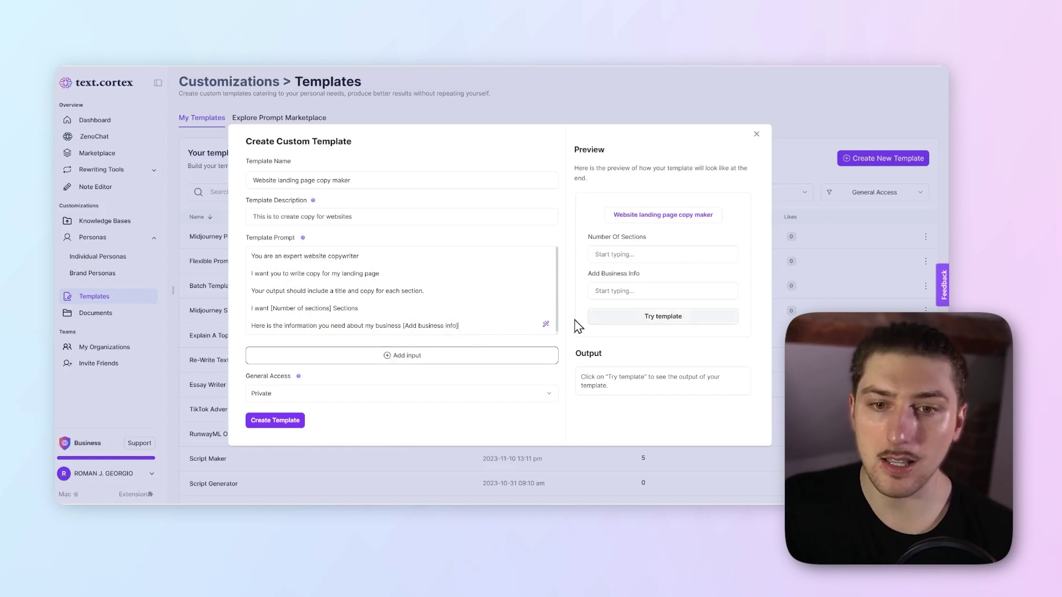
Test the Number Of Sections preview with 5 and 3, then create the template
click(674, 249)
text(5)
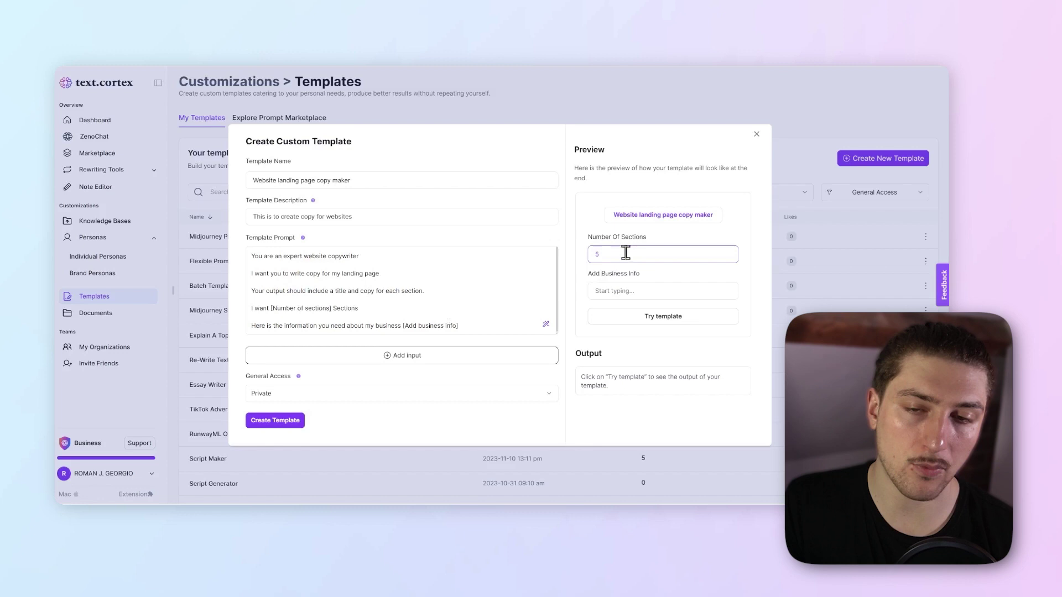
key(BackSpace)
text(3)
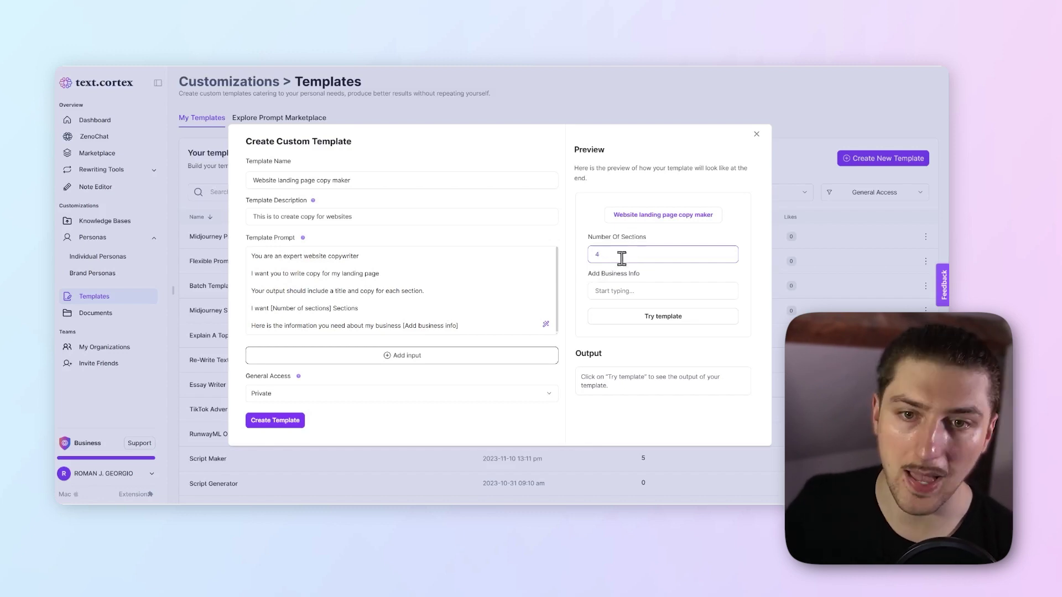
key(BackSpace)
key(BackSpace)
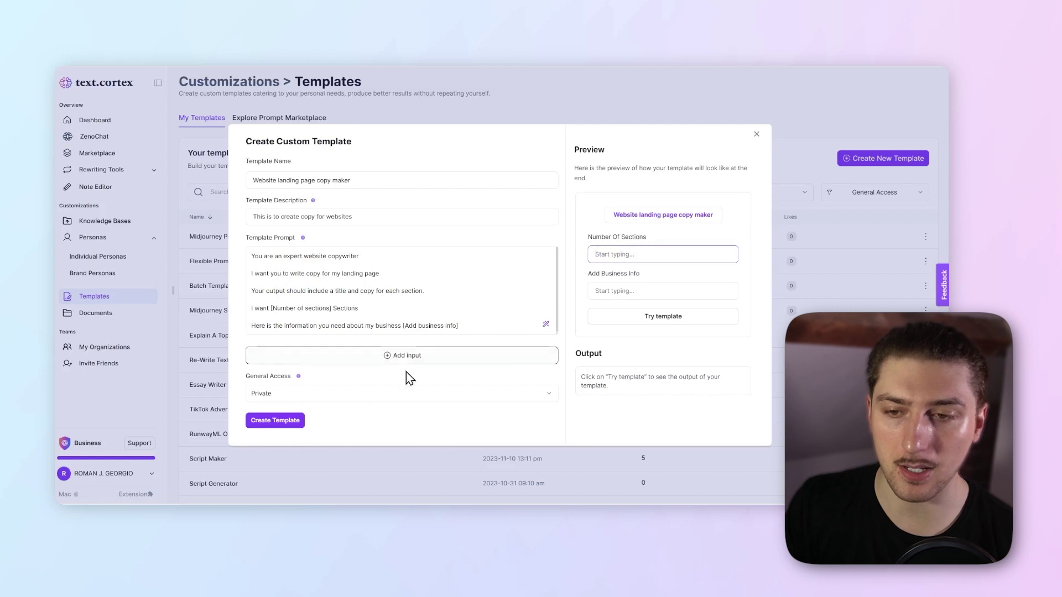
click(277, 424)
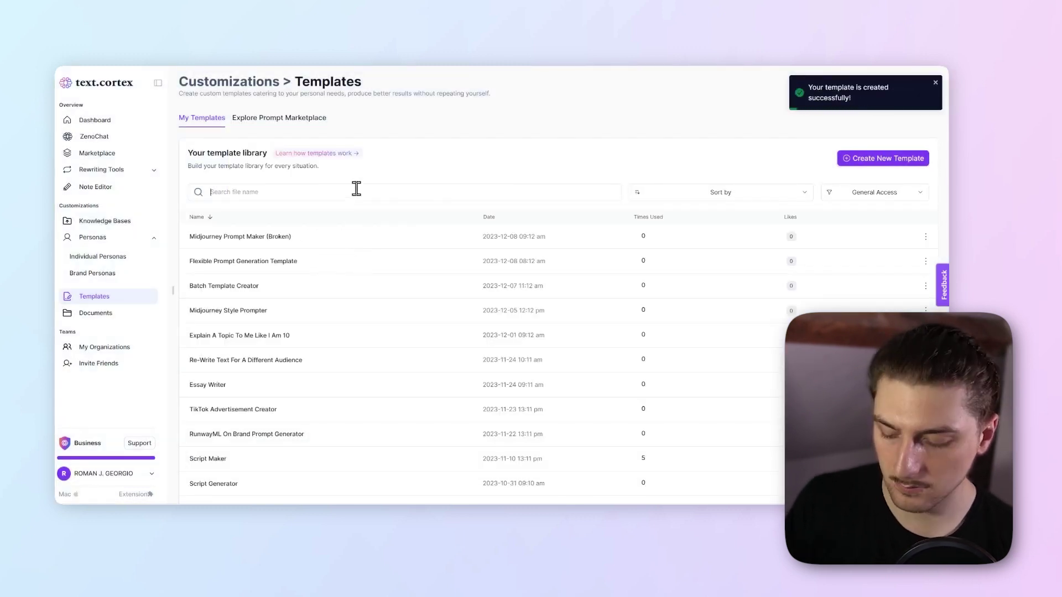
Open the landing page template in chat with the CycleStyle Leather Bags persona and 3 sections
click(356, 189)
text(web)
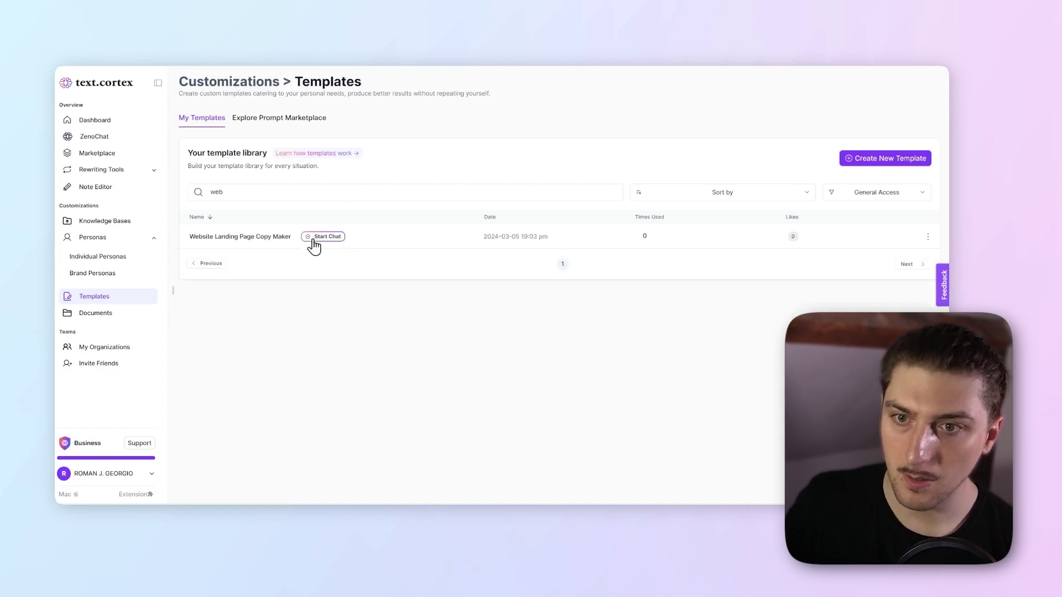
click(324, 238)
click(435, 464)
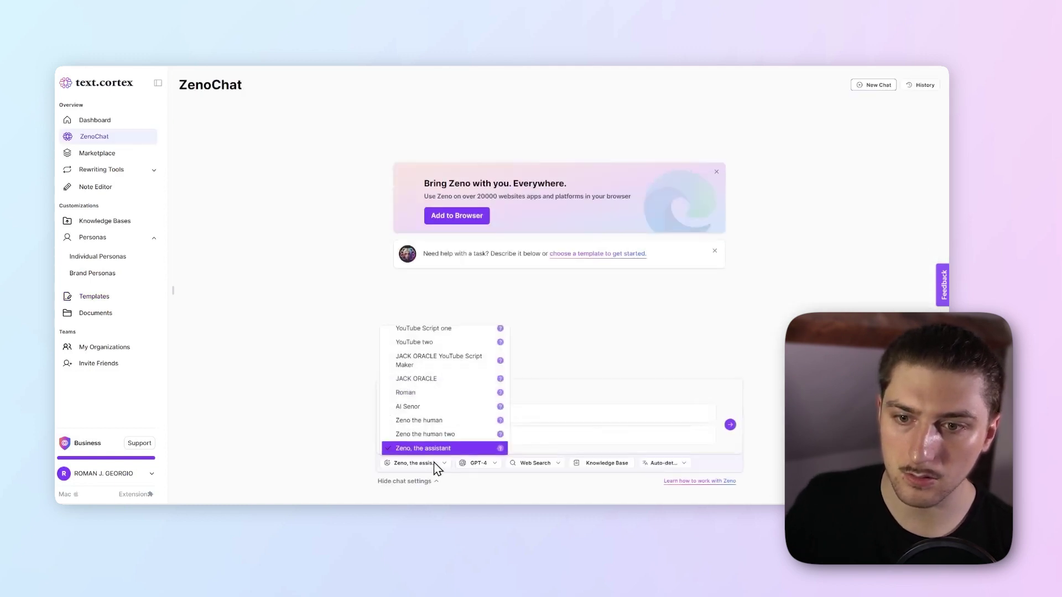
scroll(435, 431, up, 3)
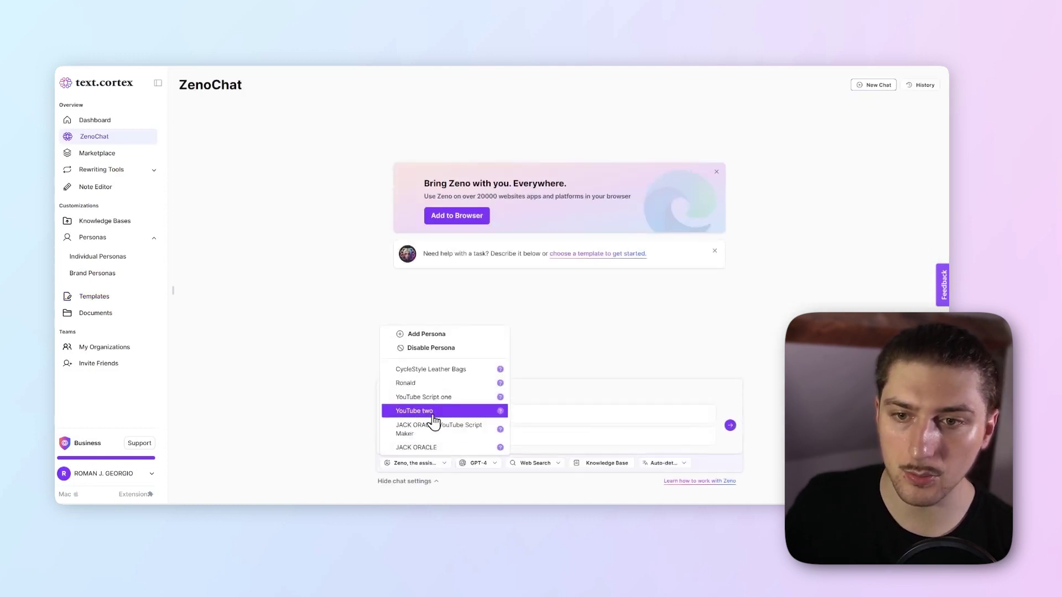
click(442, 376)
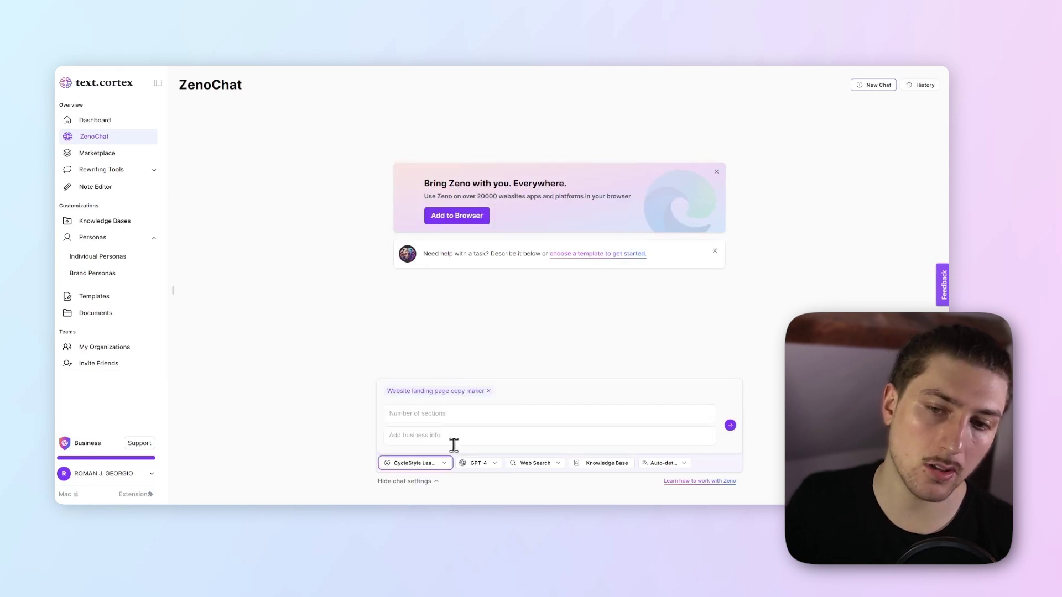
click(449, 412)
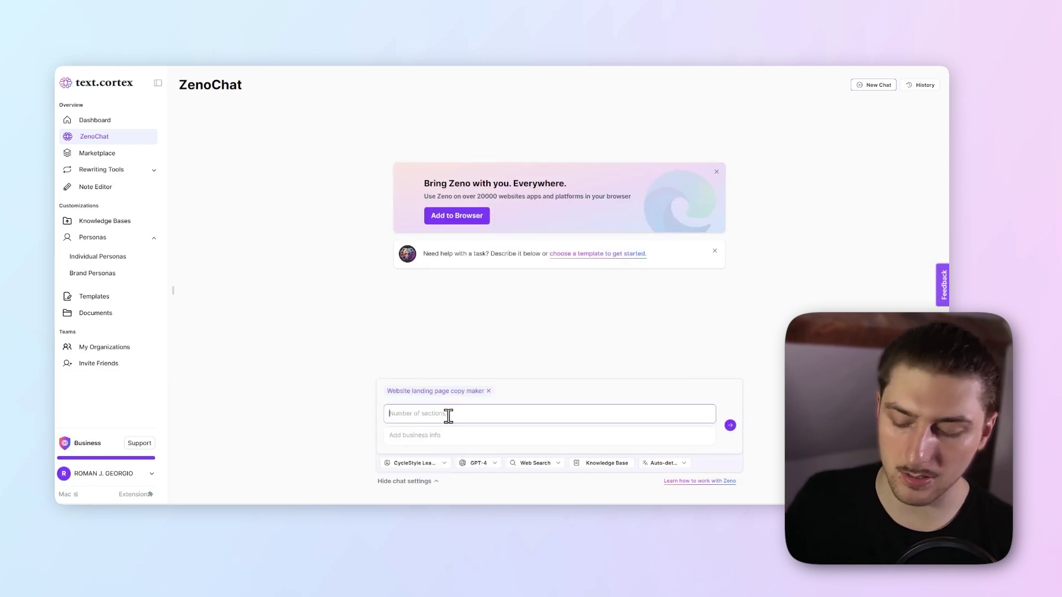
text(3)
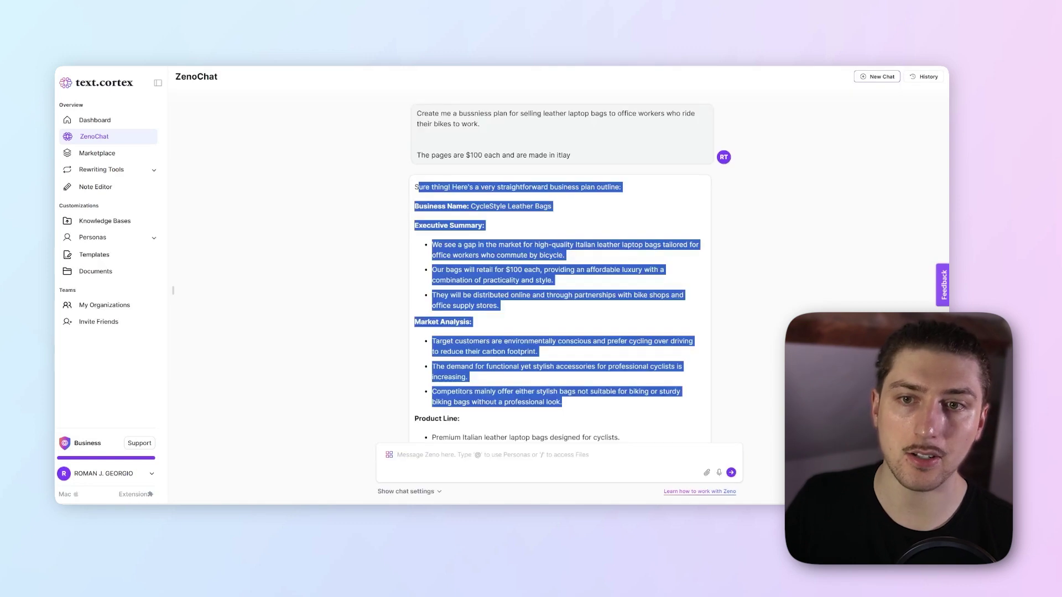
Copy the business plan reply, paste it as business info, and send the request
click(416, 184)
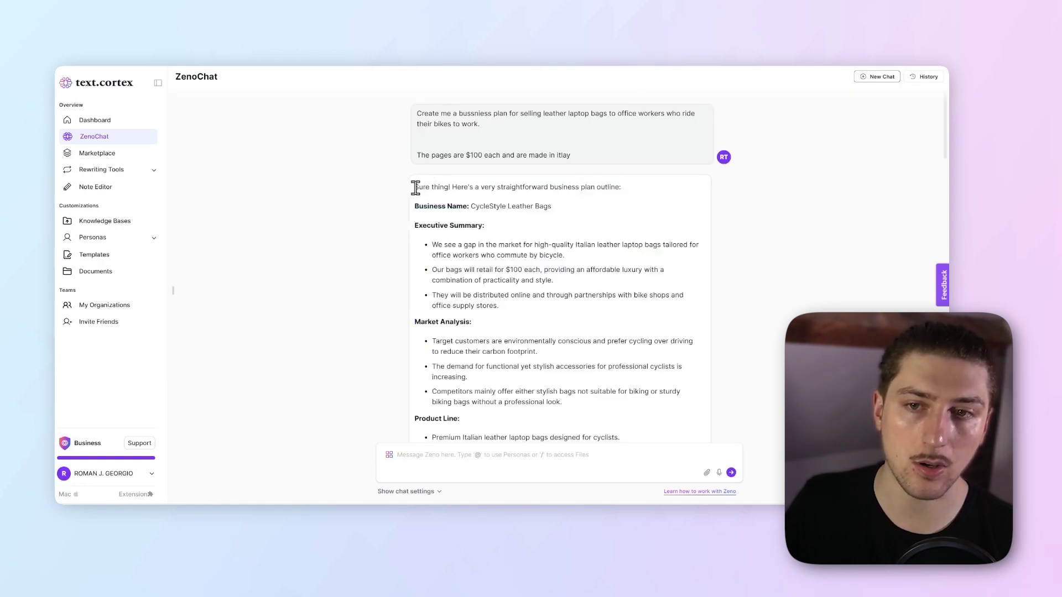
drag(415, 187, 562, 219)
right_click(561, 187)
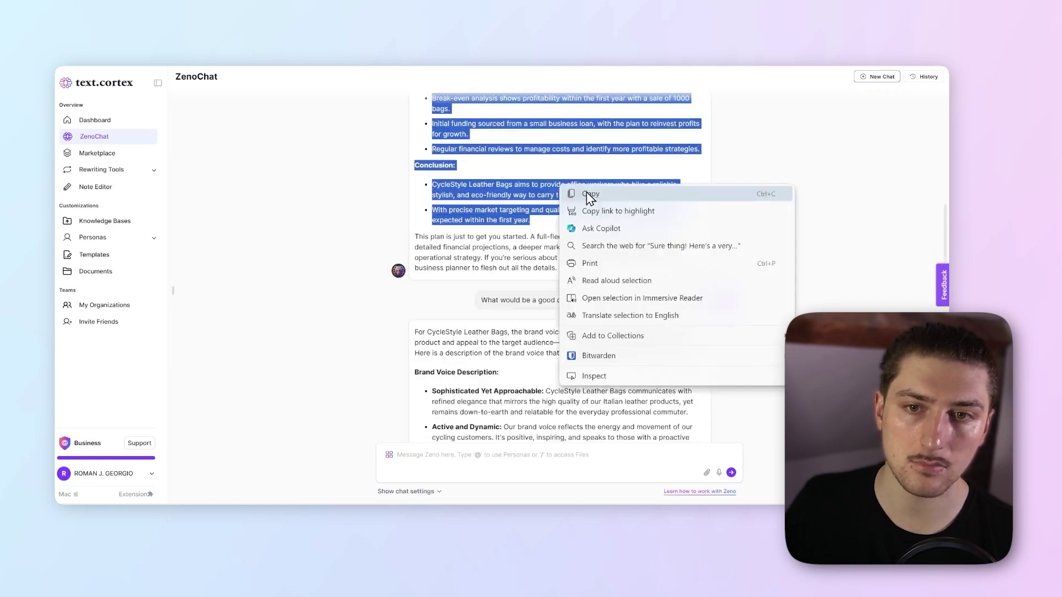
click(590, 195)
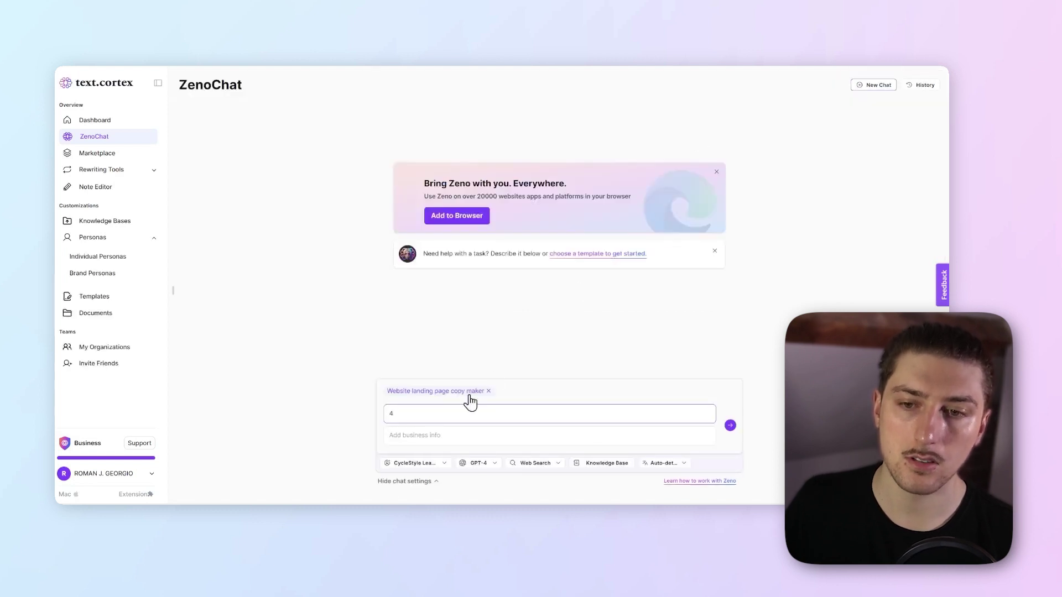
click(453, 438)
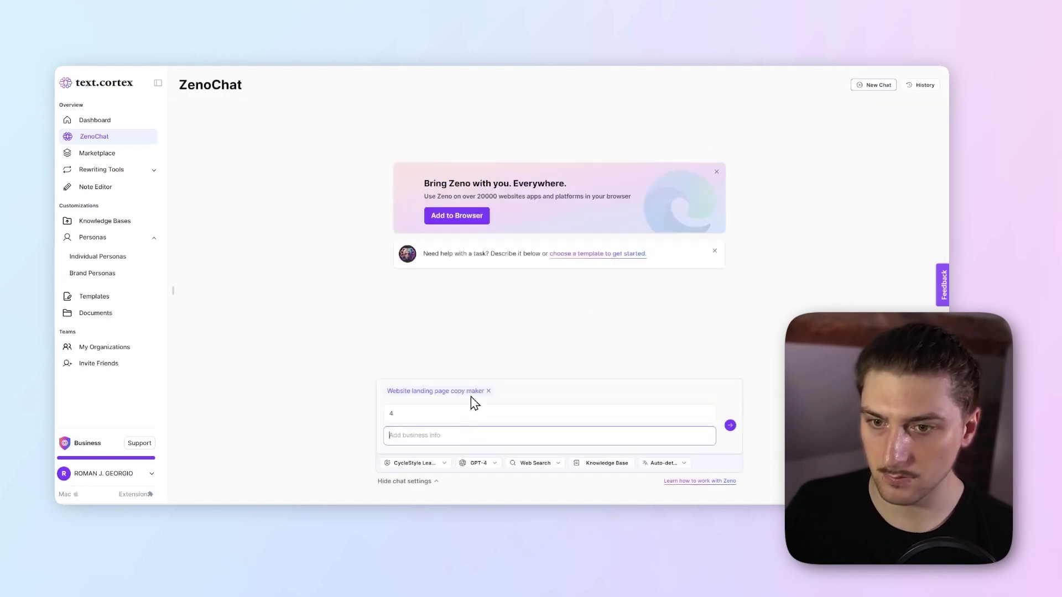
key(ctrl+v)
key(Return)
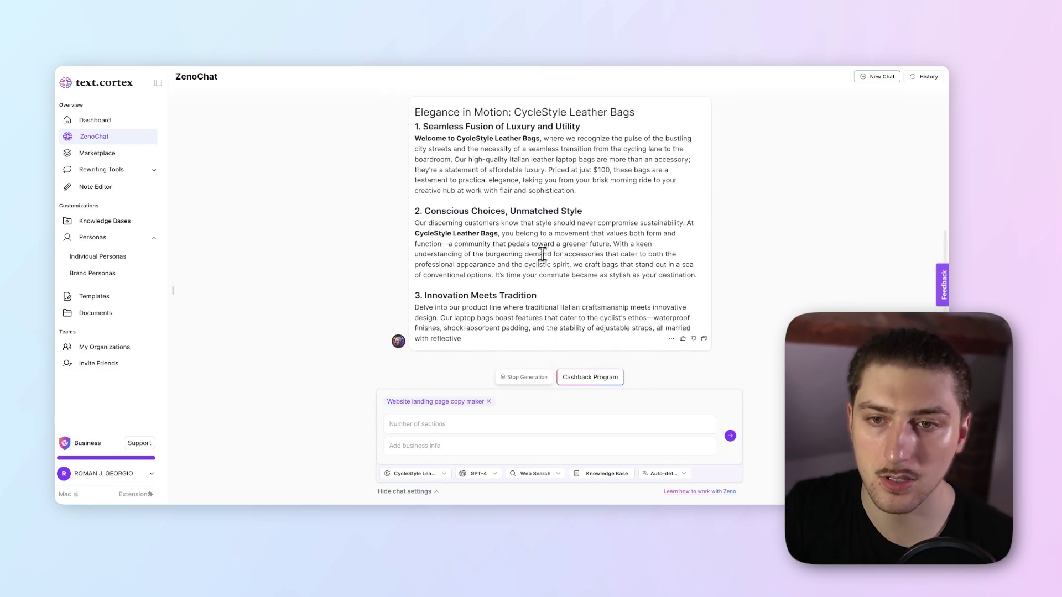
Highlight passages in the Innovation Meets Tradition and Conscious Choices sections
drag(415, 254, 570, 265)
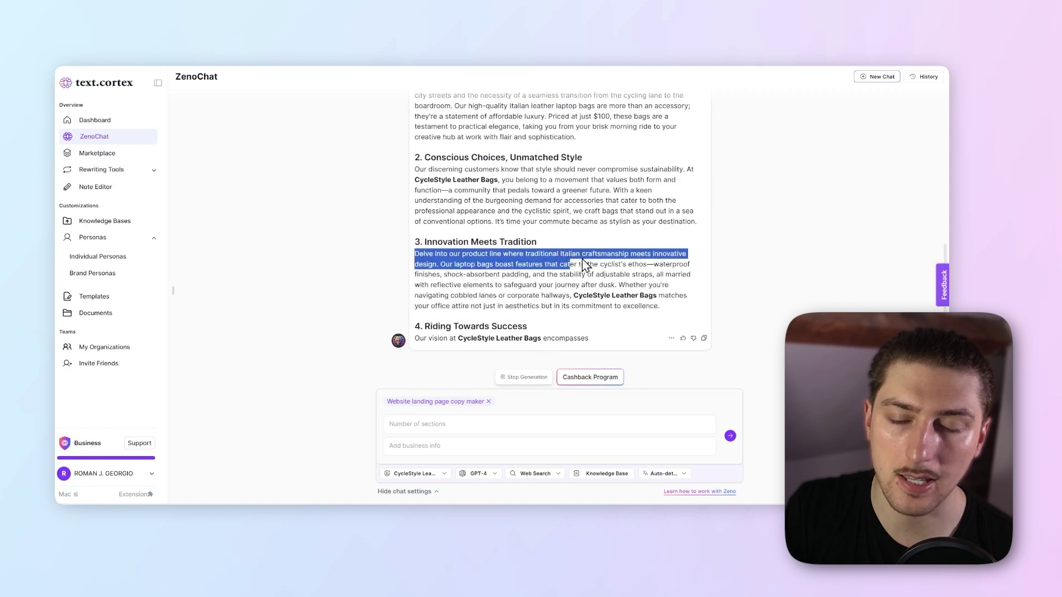
mouse_move(557, 149)
mouse_down()
mouse_move(587, 150)
mouse_move(556, 159)
mouse_up()
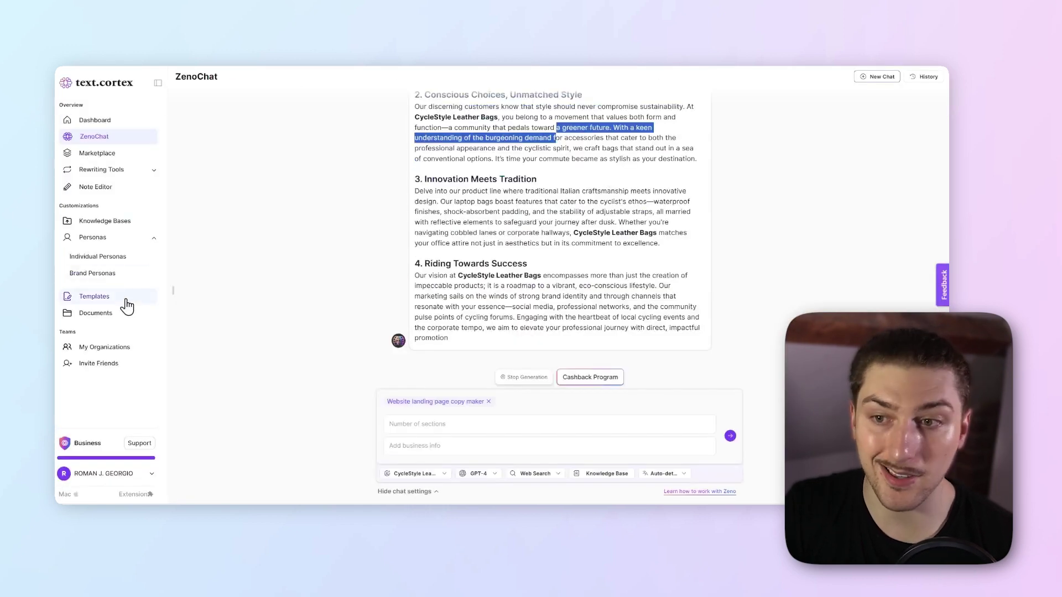
Find the Website Landing Page Copy Maker template by searching 'we' and open it for editing
click(128, 299)
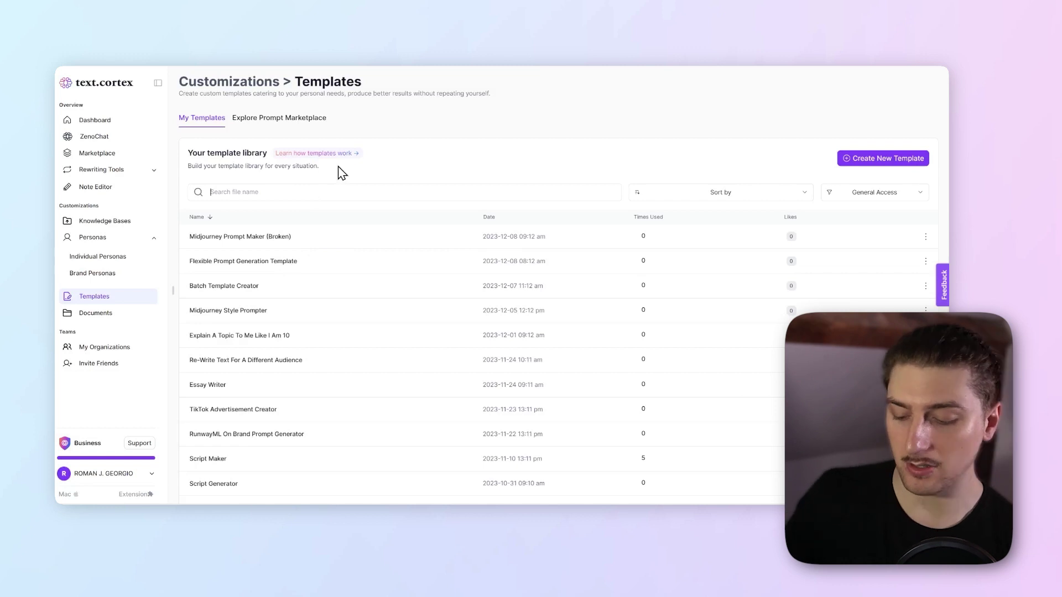
text(we)
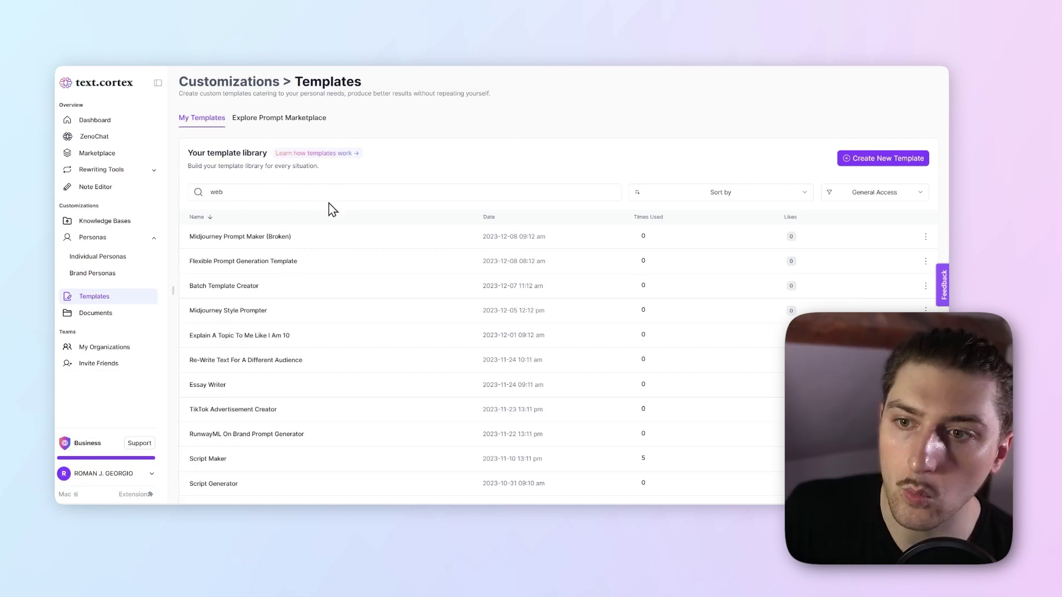
click(927, 238)
click(877, 241)
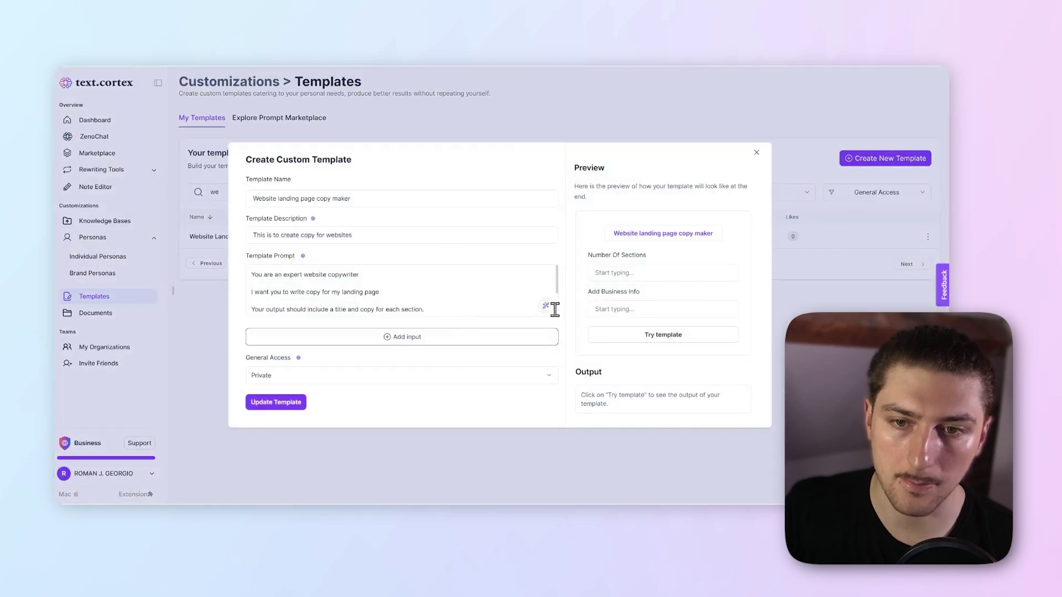
scroll(498, 298, down, 3)
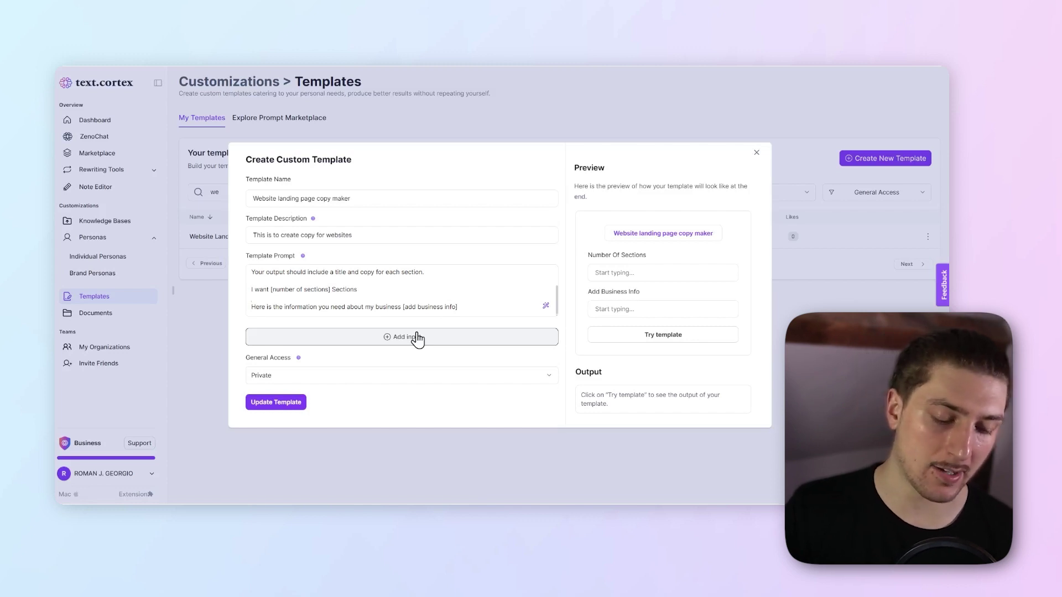
Add prompt lines asking which sections to include and the website's goal, correcting 'inculde'
click(372, 307)
text(,)
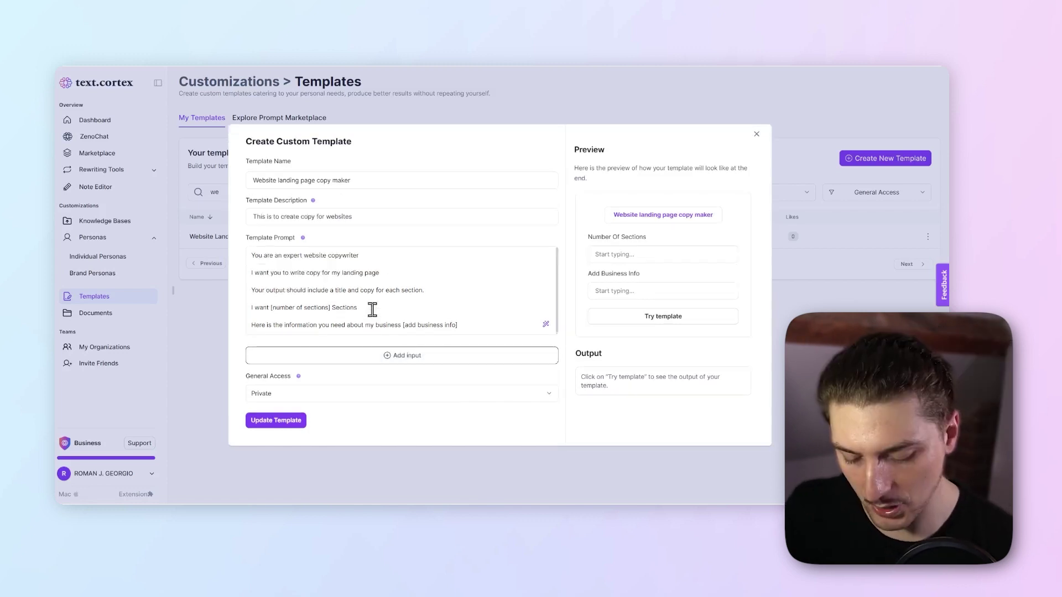
text( I want)
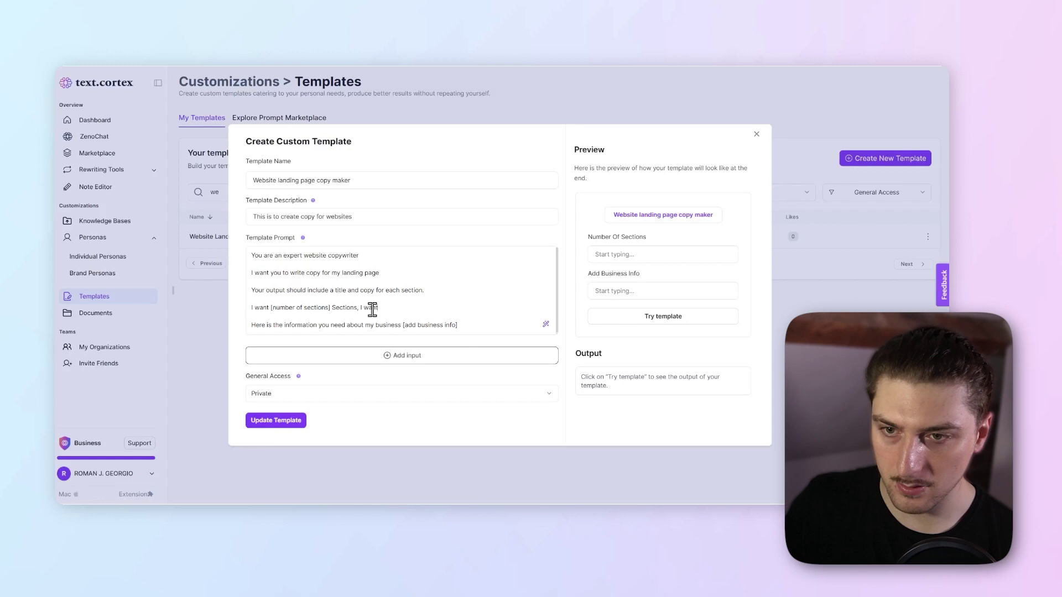
text( the sections of the website to incuide)
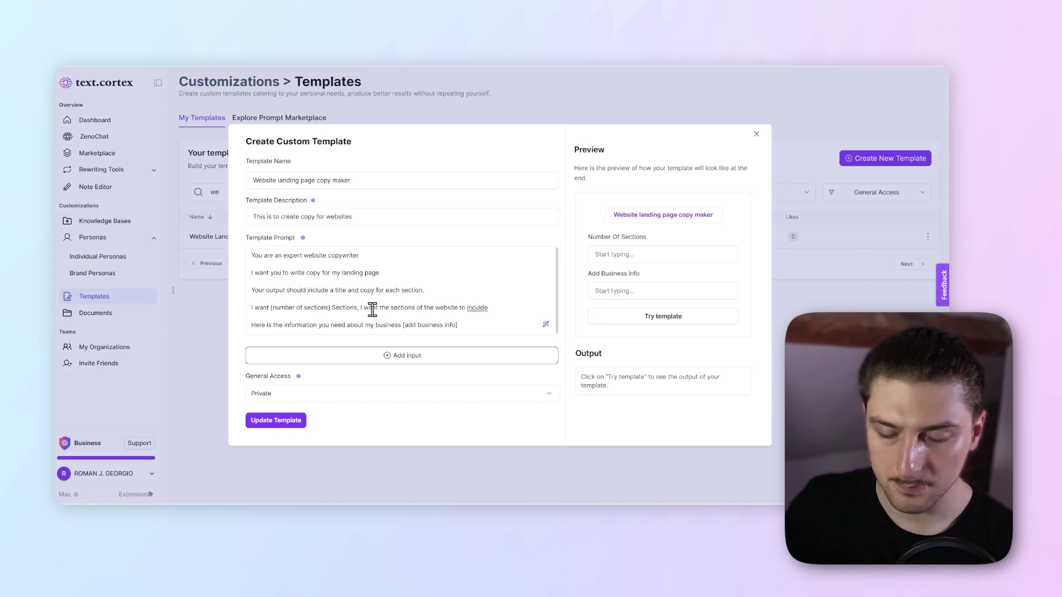
right_click(479, 307)
click(558, 112)
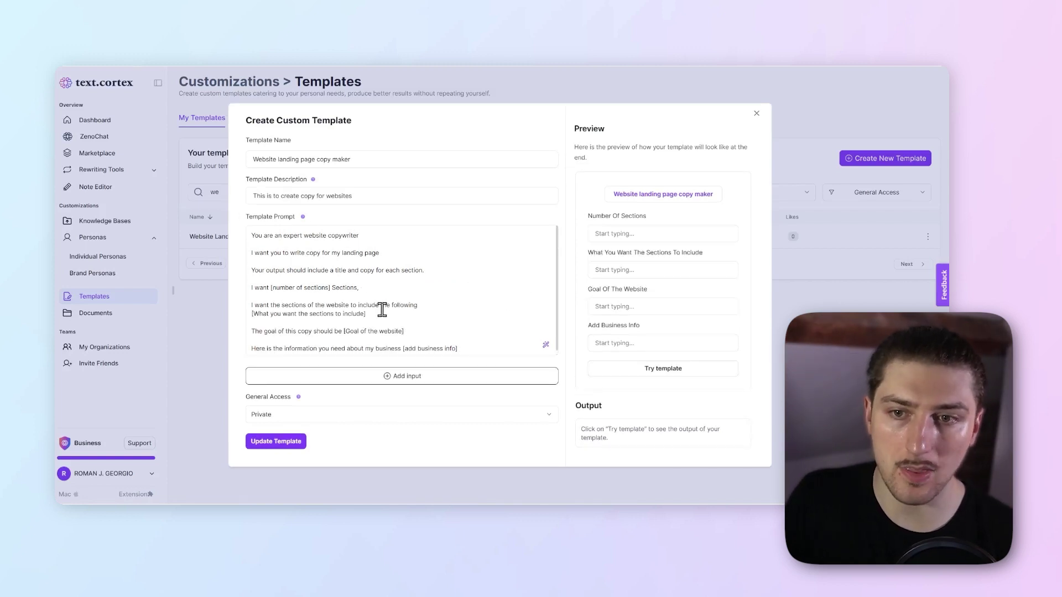
drag(384, 312, 184, 307)
click(368, 321)
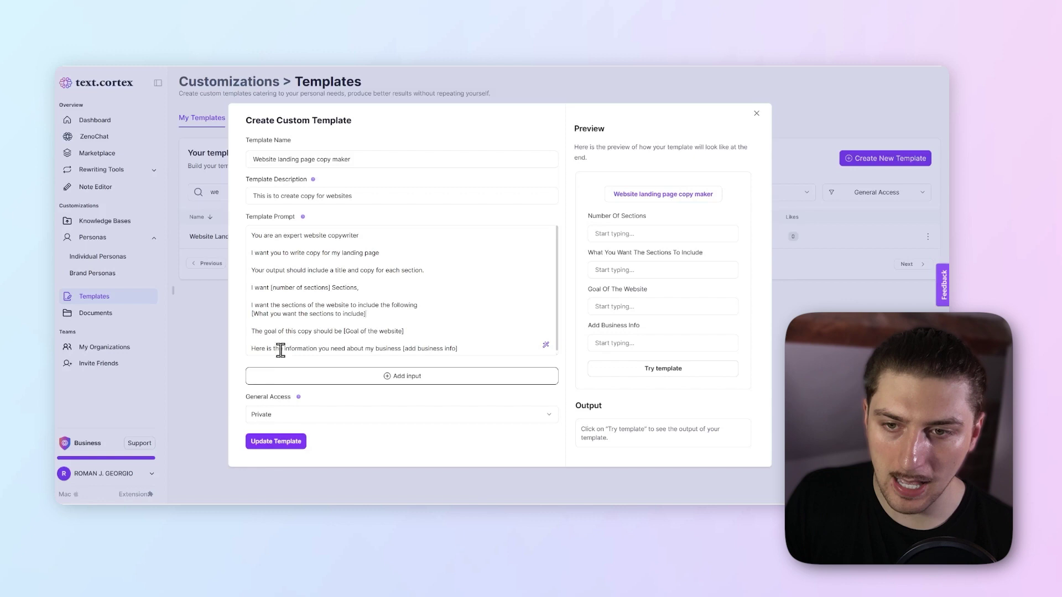
drag(251, 331, 418, 310)
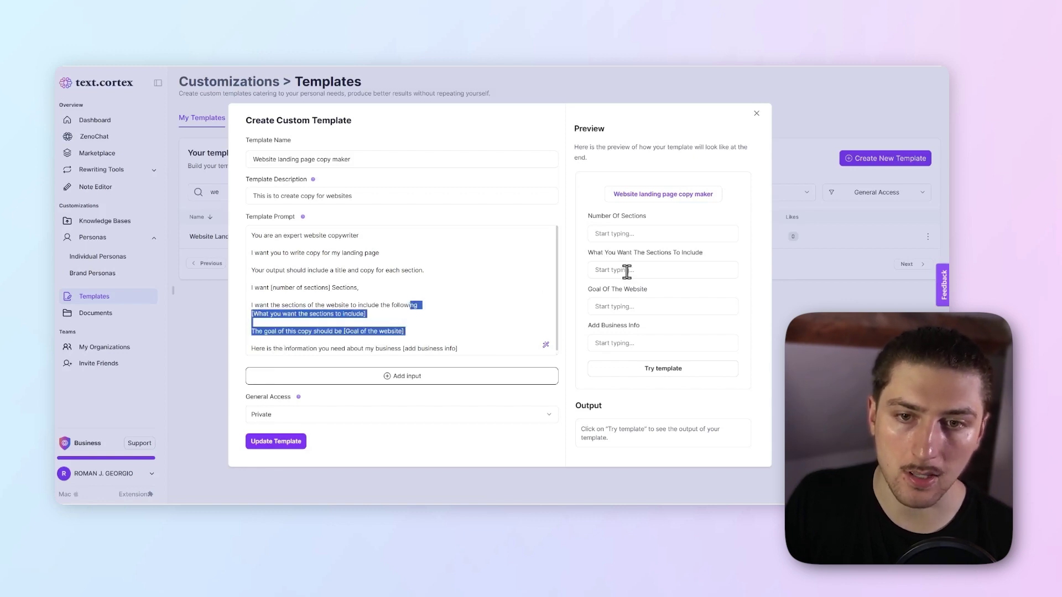
click(418, 331)
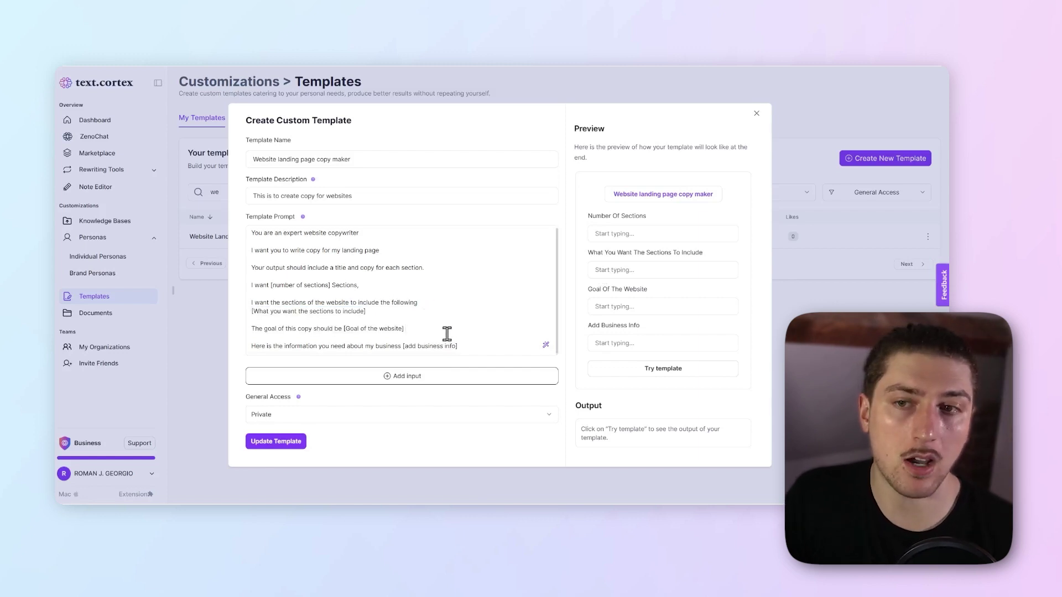
click(646, 238)
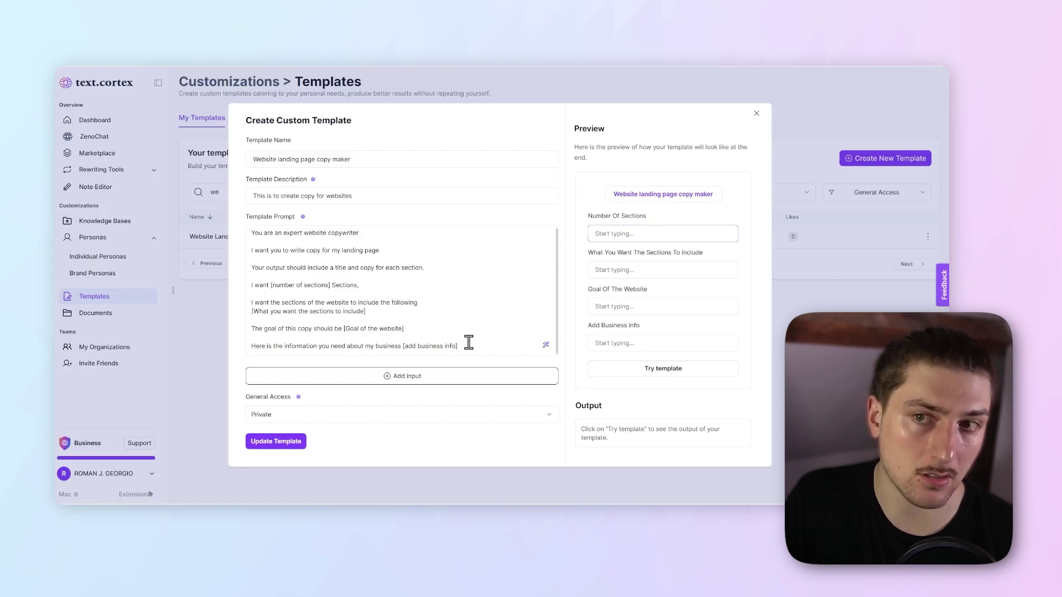
click(435, 328)
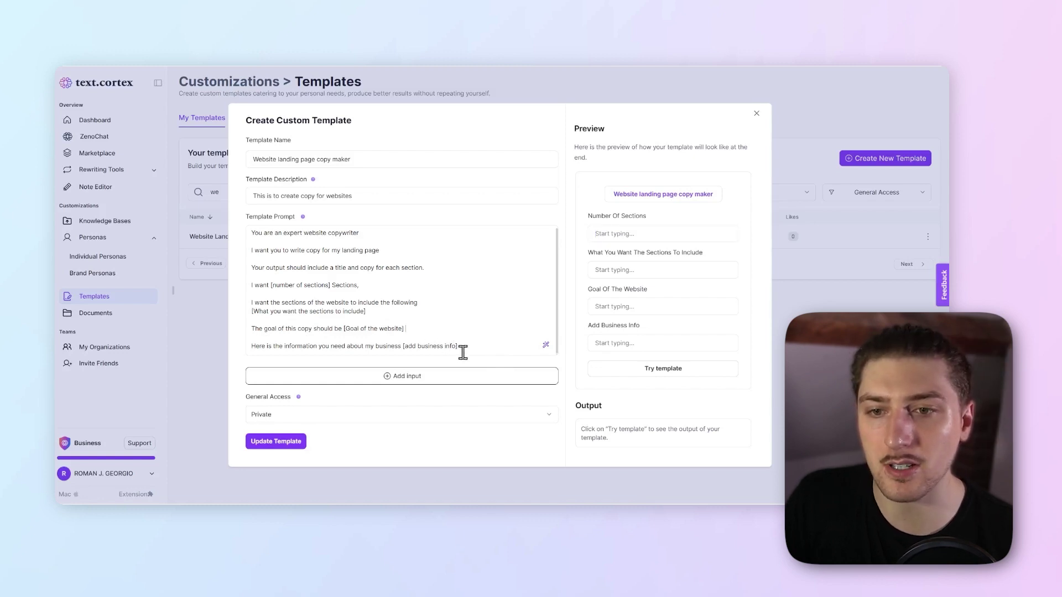
drag(463, 350, 269, 235)
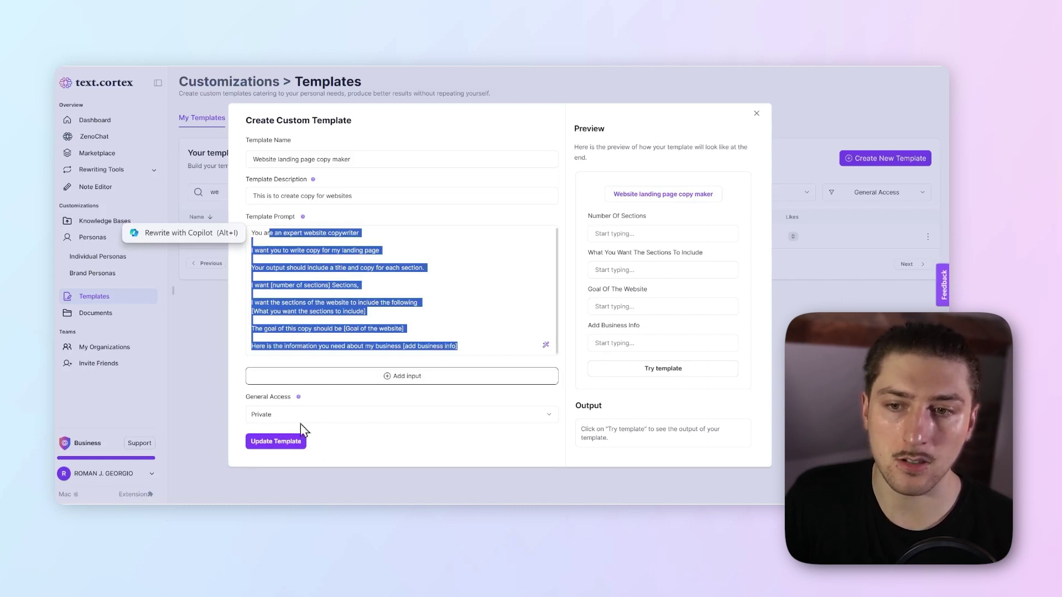
Set access to Public, category to Marketing, choose an occupation, and update the template
click(313, 414)
click(311, 468)
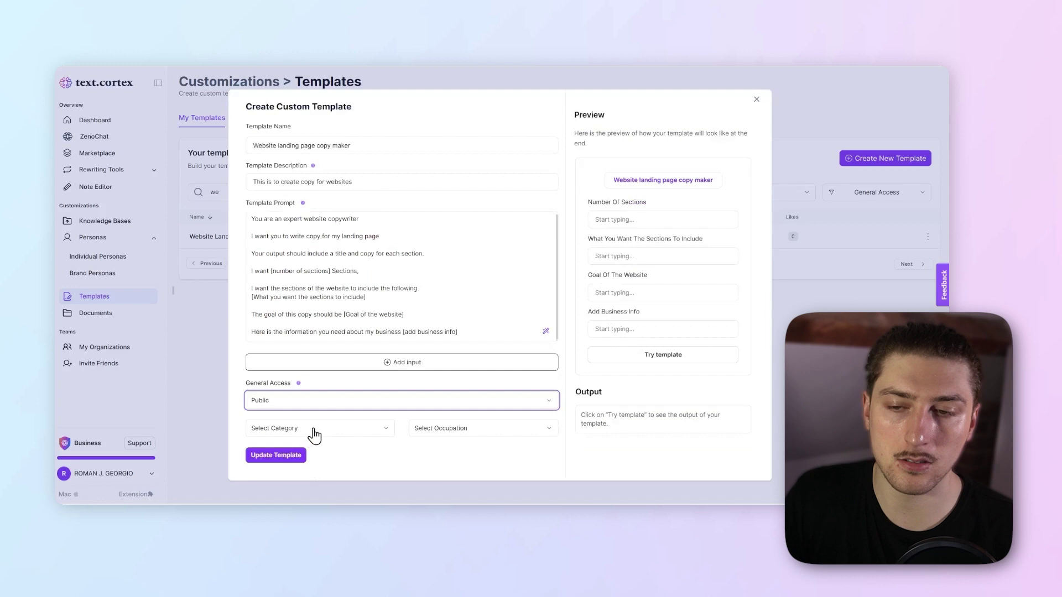
click(314, 436)
click(390, 269)
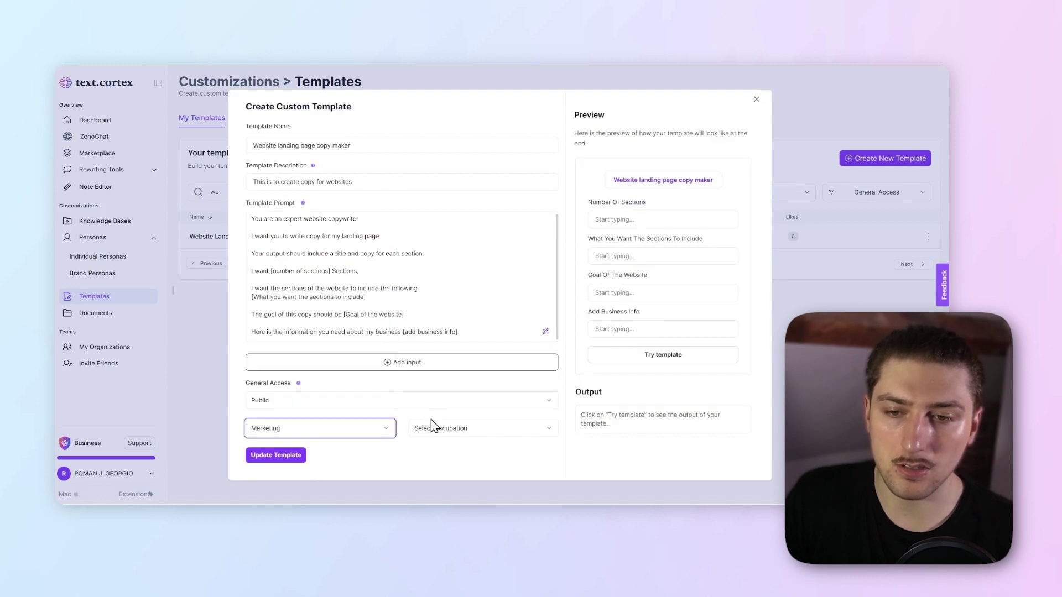
click(433, 428)
click(469, 272)
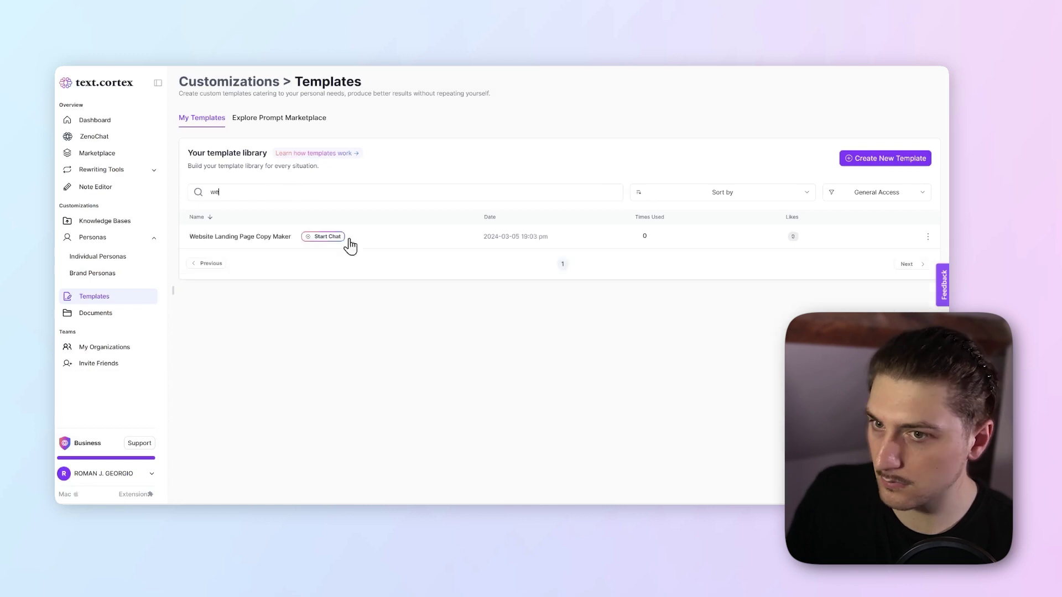
Enter 4 sections, list hero, features, About us and CTA for the ecom page, goal 'Sell our bags'
click(318, 238)
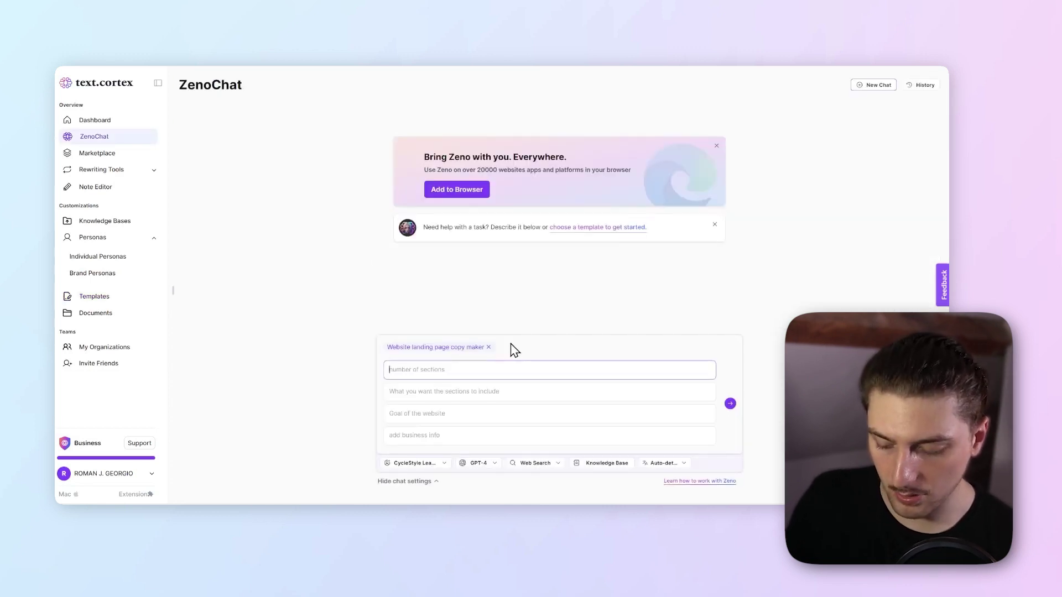
text(4)
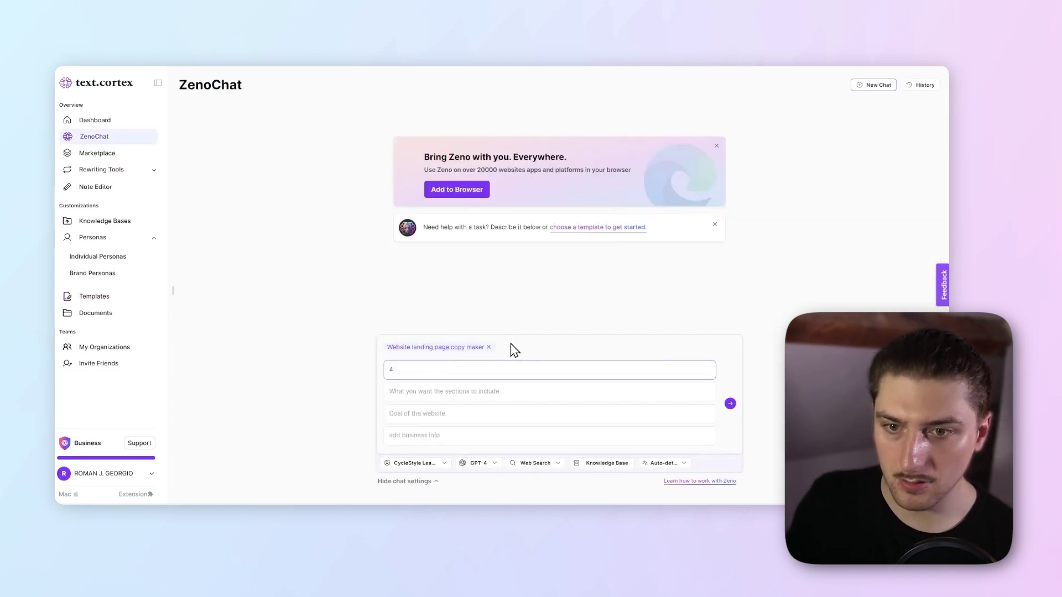
key(Tab)
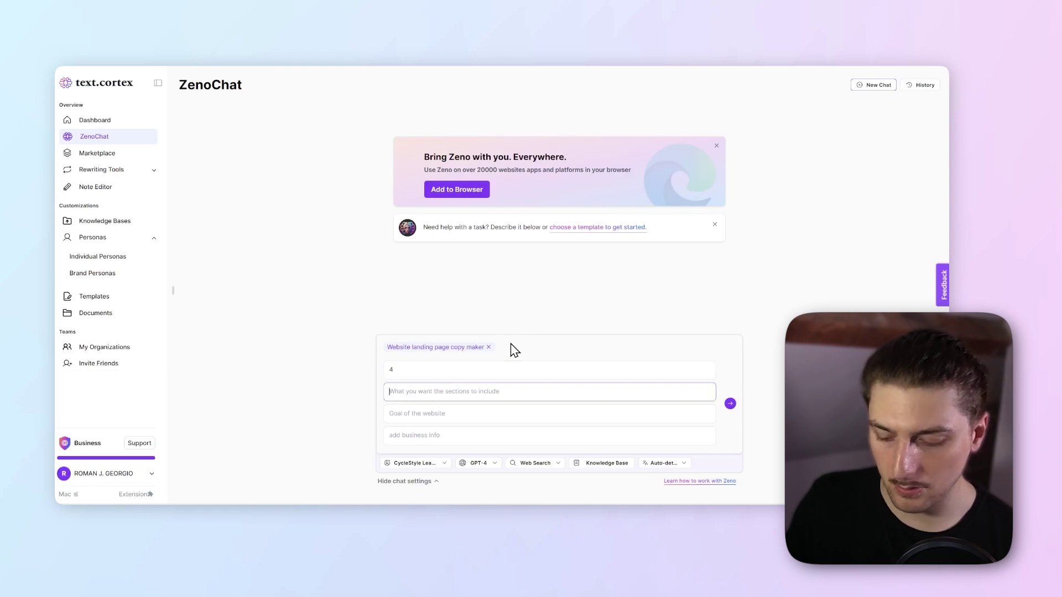
text(I want a hero section, features)
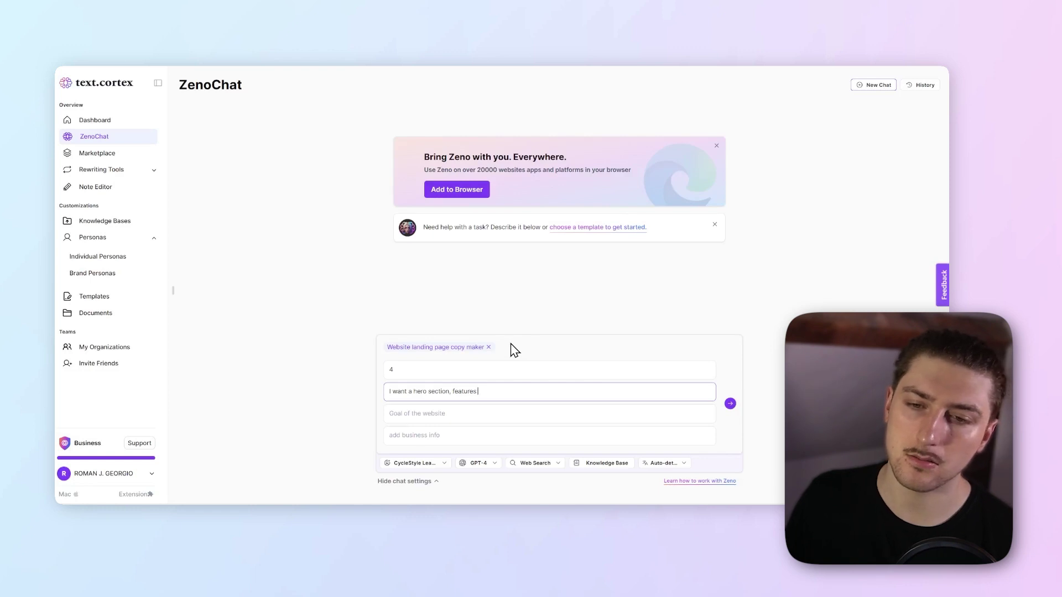
text(, About us, CTA)
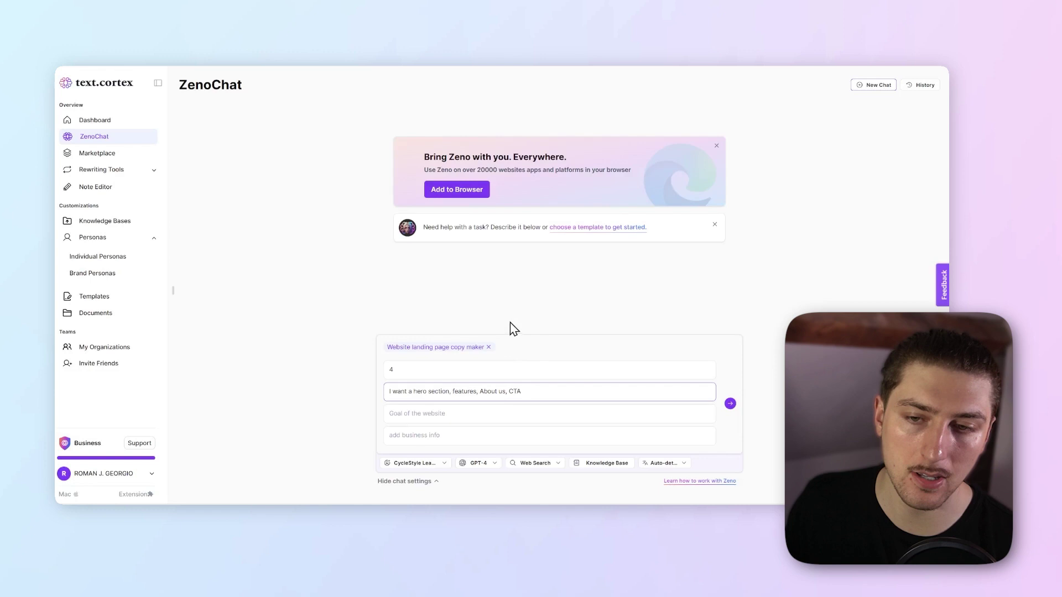
key(Tab)
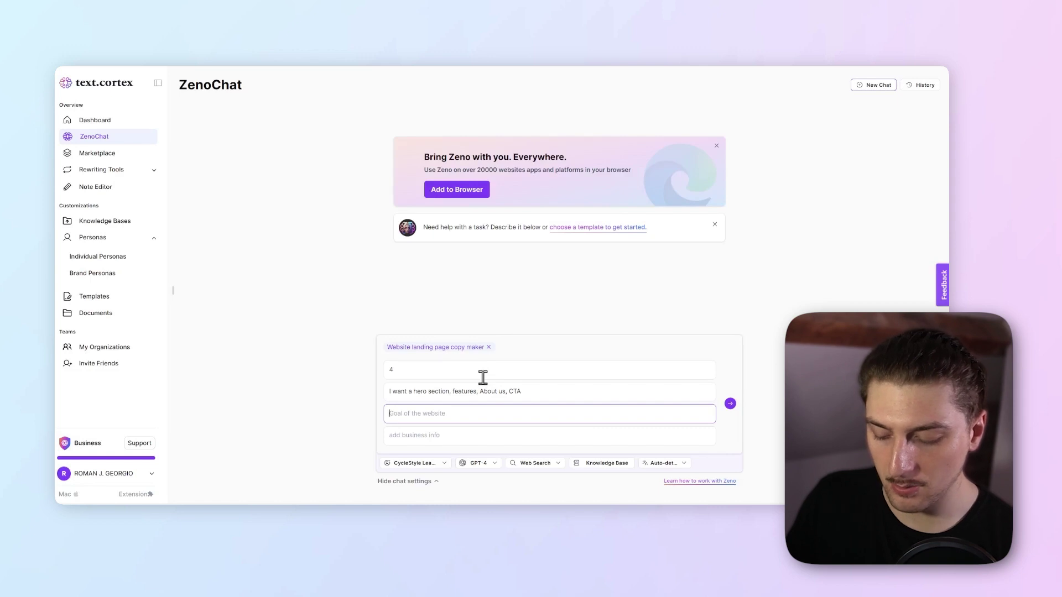
text(Sell our bags)
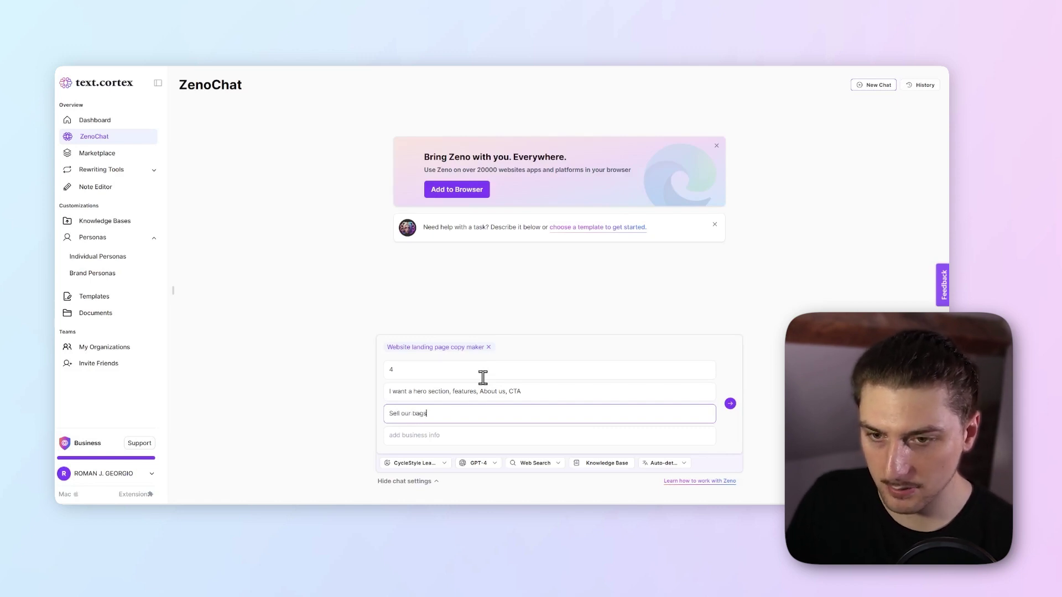
click(561, 399)
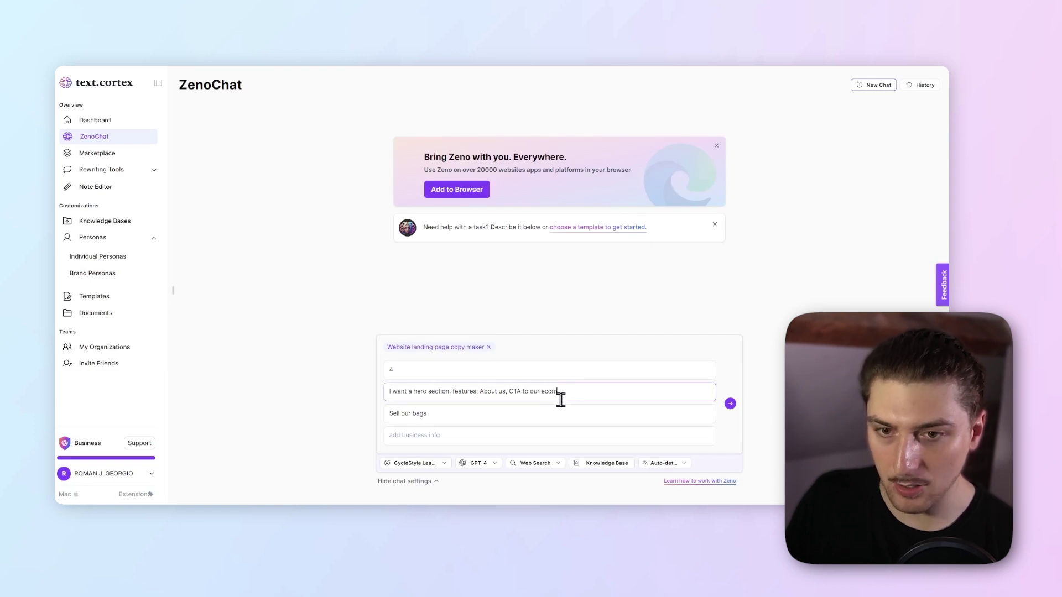
text(to our ecom site)
key(BackSpace)
key(BackSpace)
key(BackSpace)
key(BackSpace)
text(page)
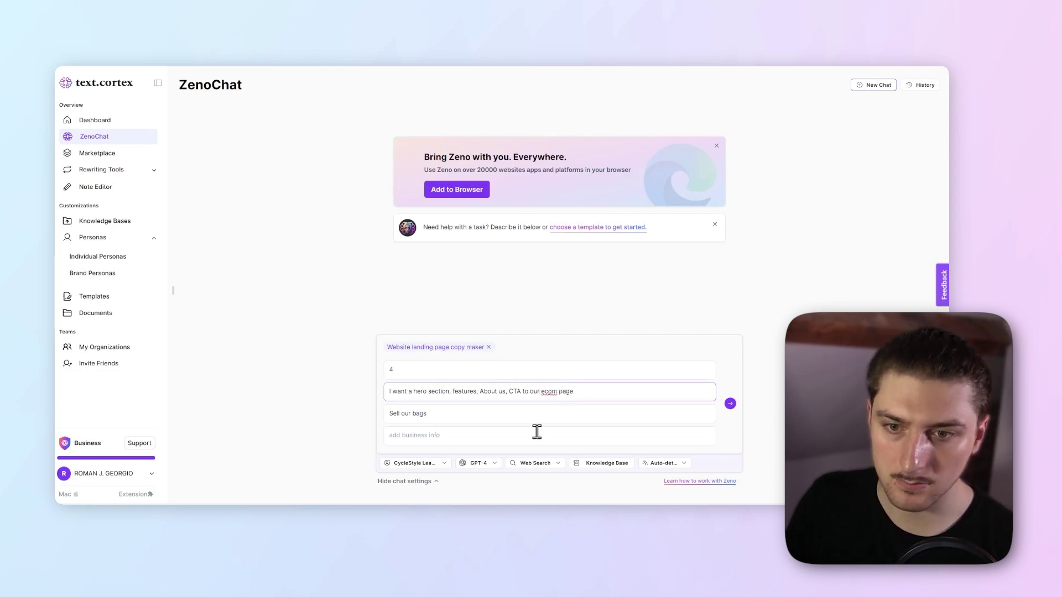
Paste the business plan's Conclusion from the earlier chat into the business info field
click(532, 441)
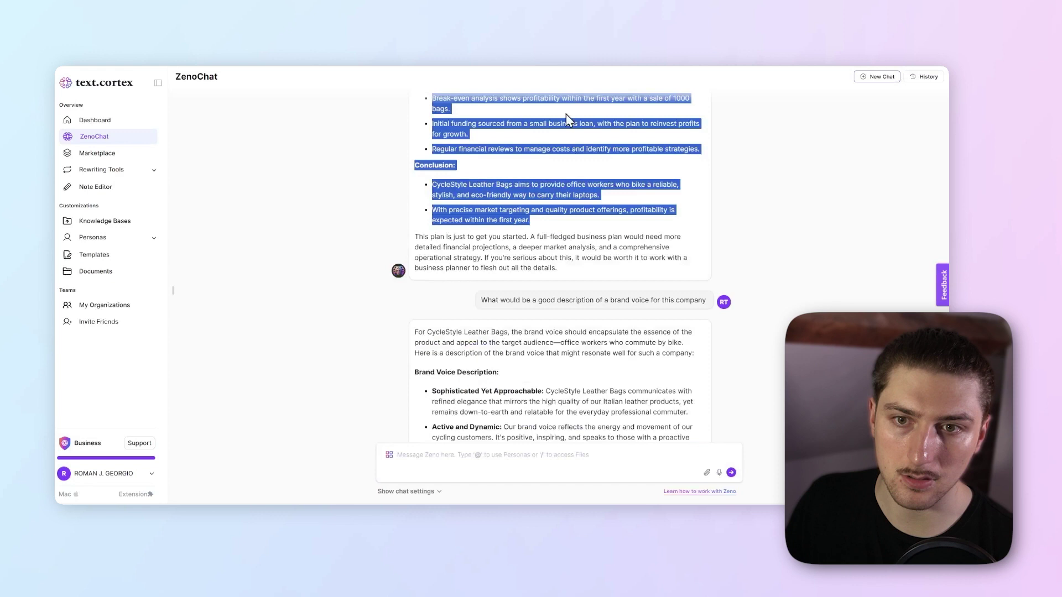
click(702, 270)
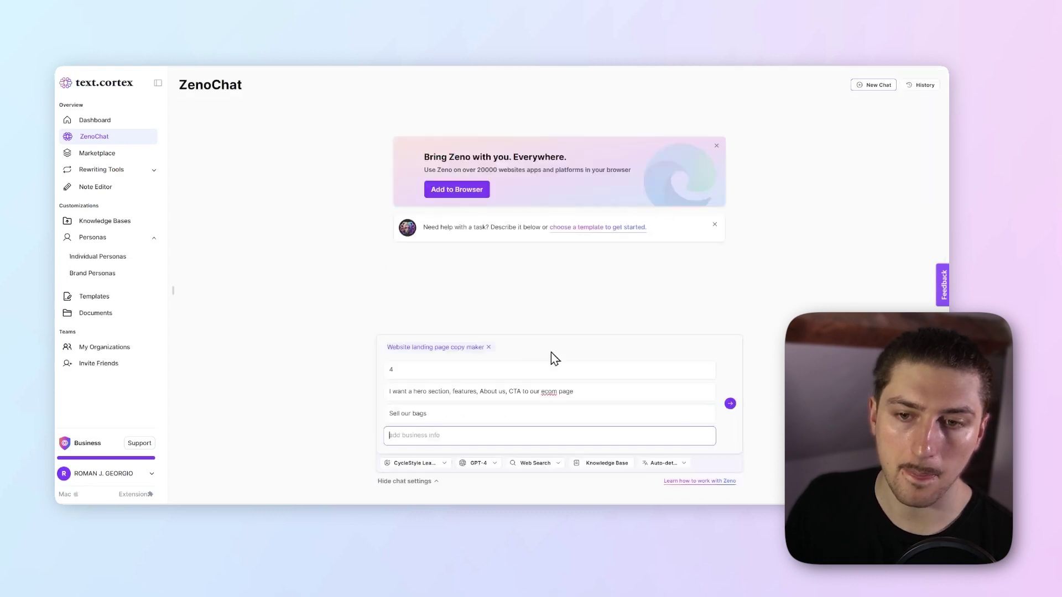
click(463, 433)
key(ctrl+v)
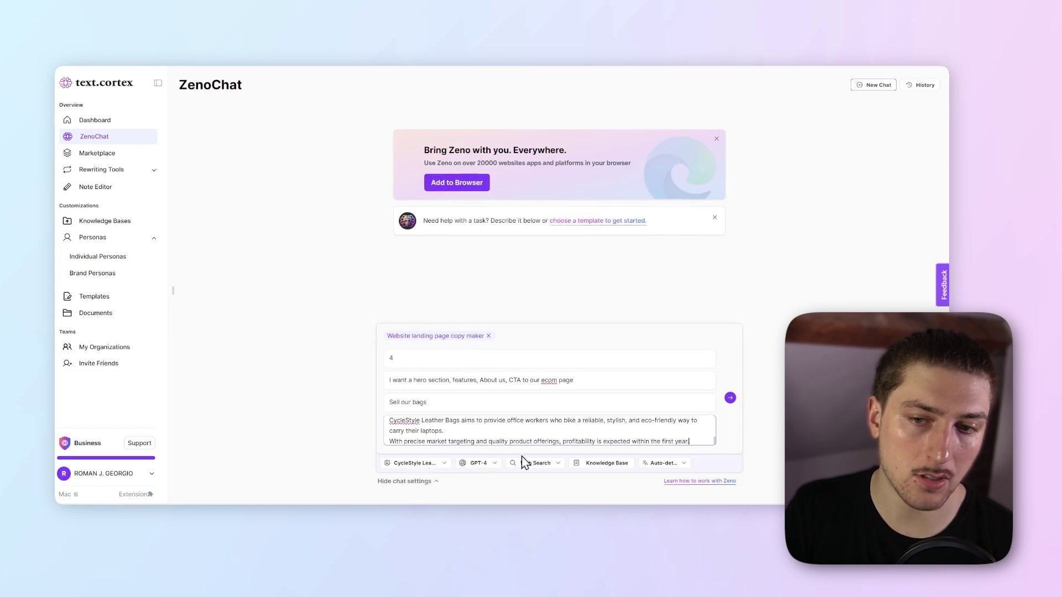
Submit the filled template and review the generated hero tagline once Zeno finishes
key(Return)
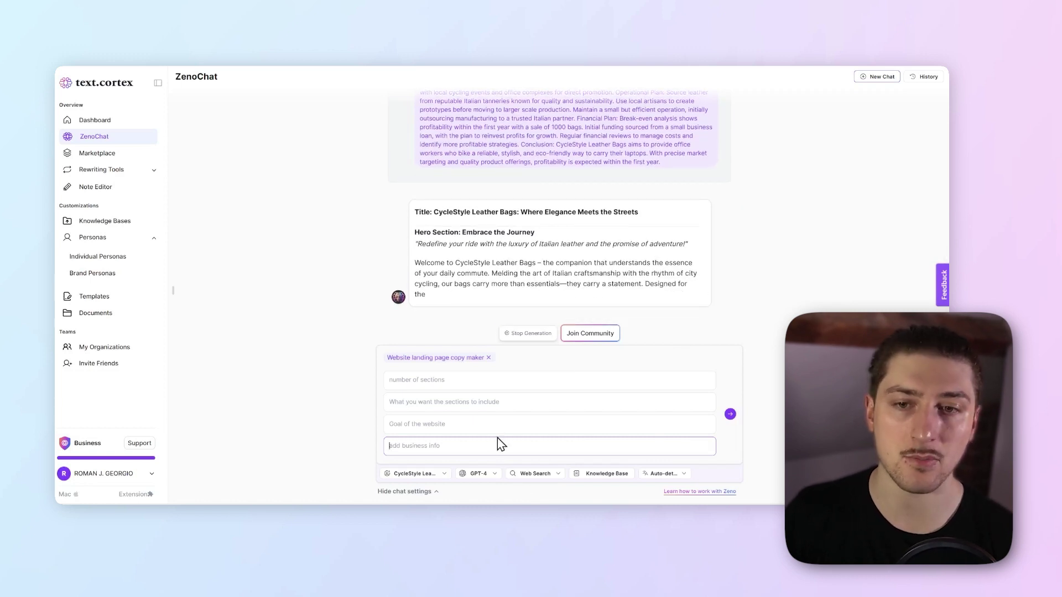
drag(501, 52, 507, 53)
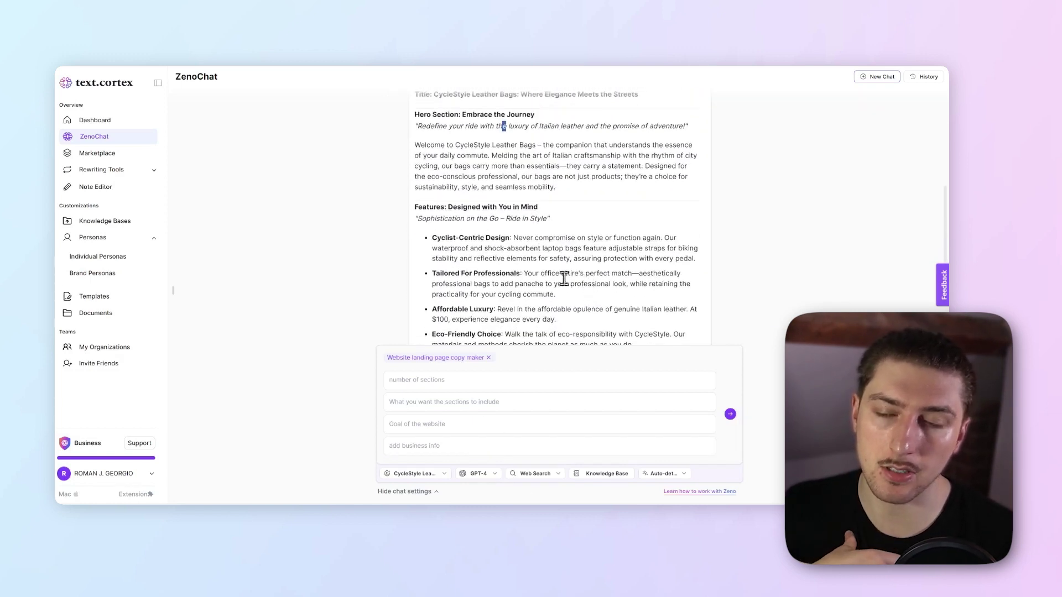
scroll(563, 279, up, 3)
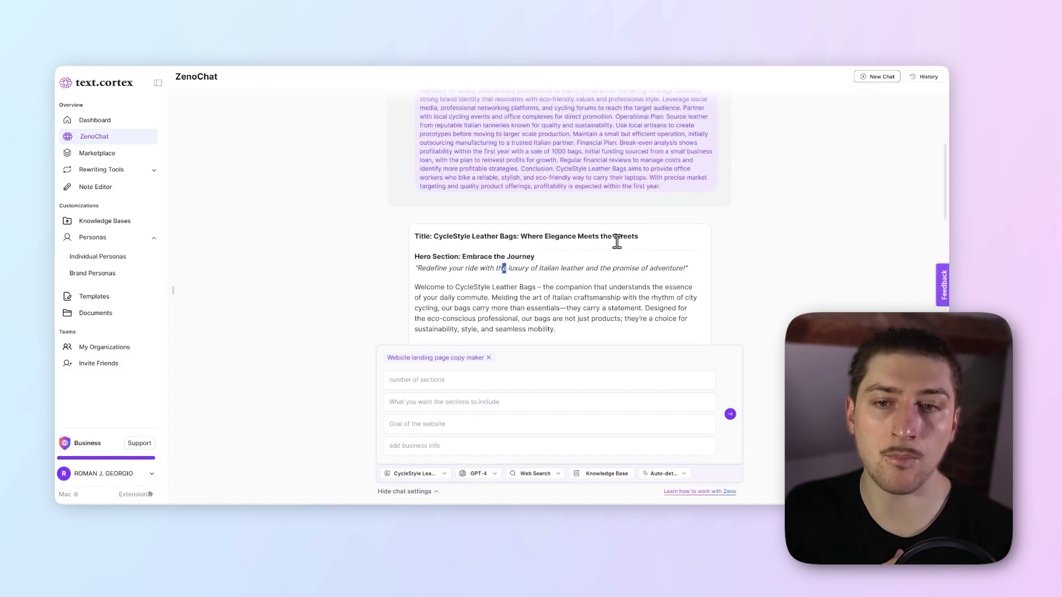
scroll(612, 253, up, 3)
scroll(593, 247, down, 5)
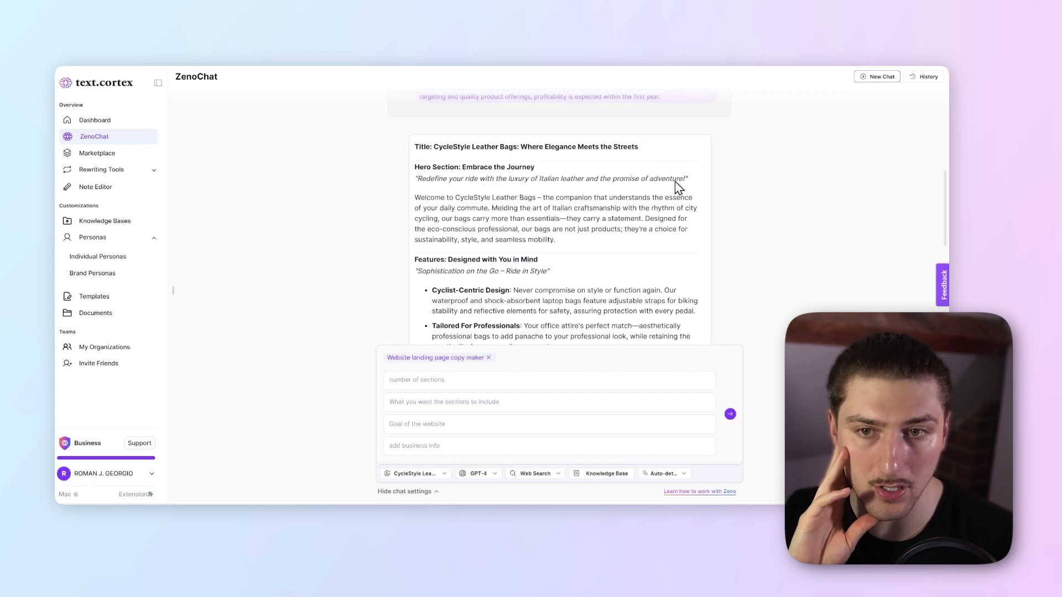
drag(686, 180, 561, 180)
double_click(549, 180)
triple_click(549, 183)
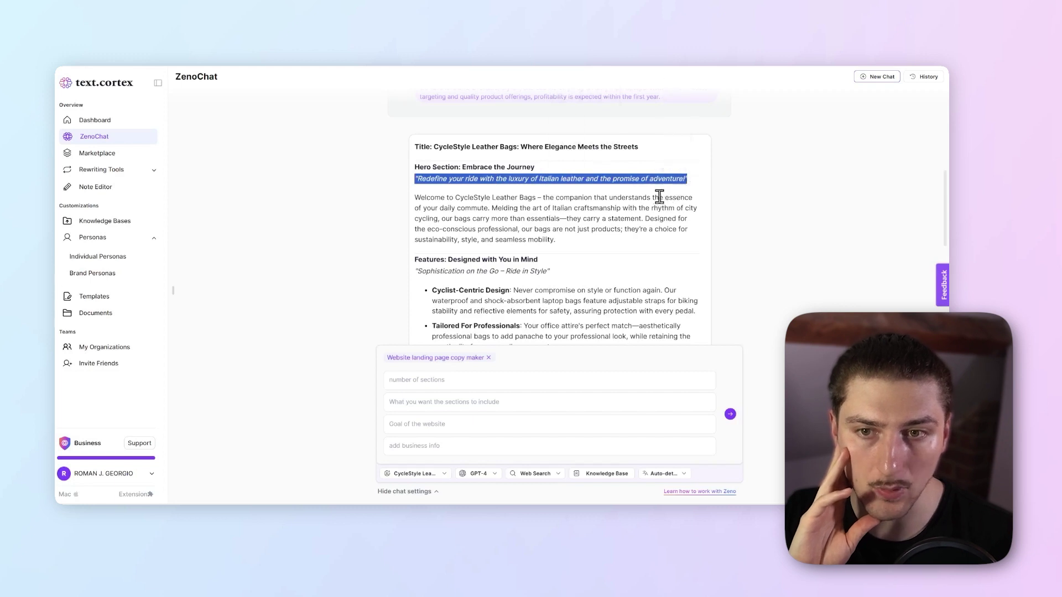
scroll(631, 190, down, 3)
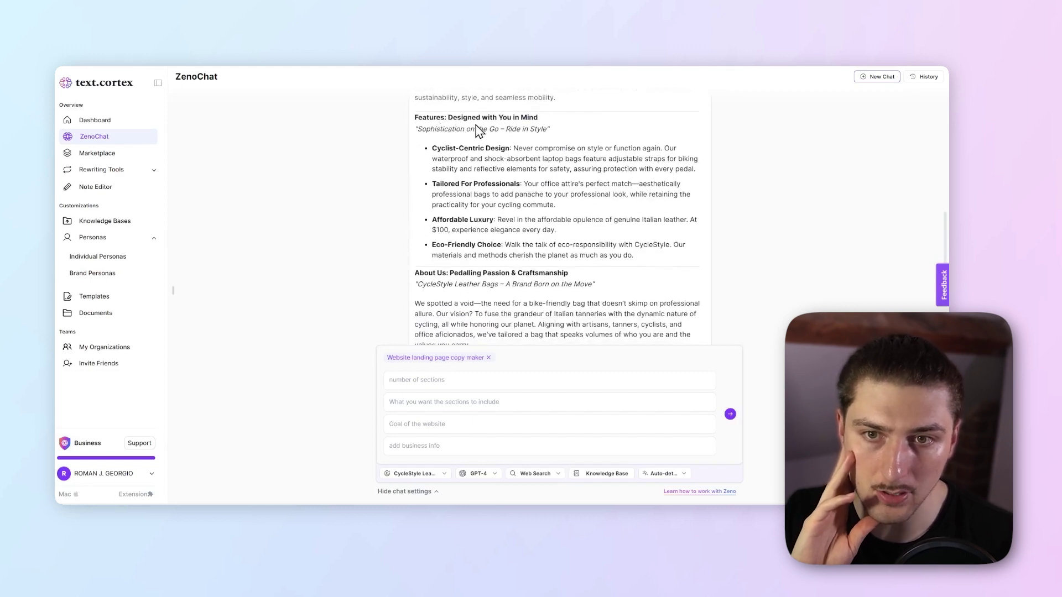
drag(433, 148, 490, 148)
click(443, 169)
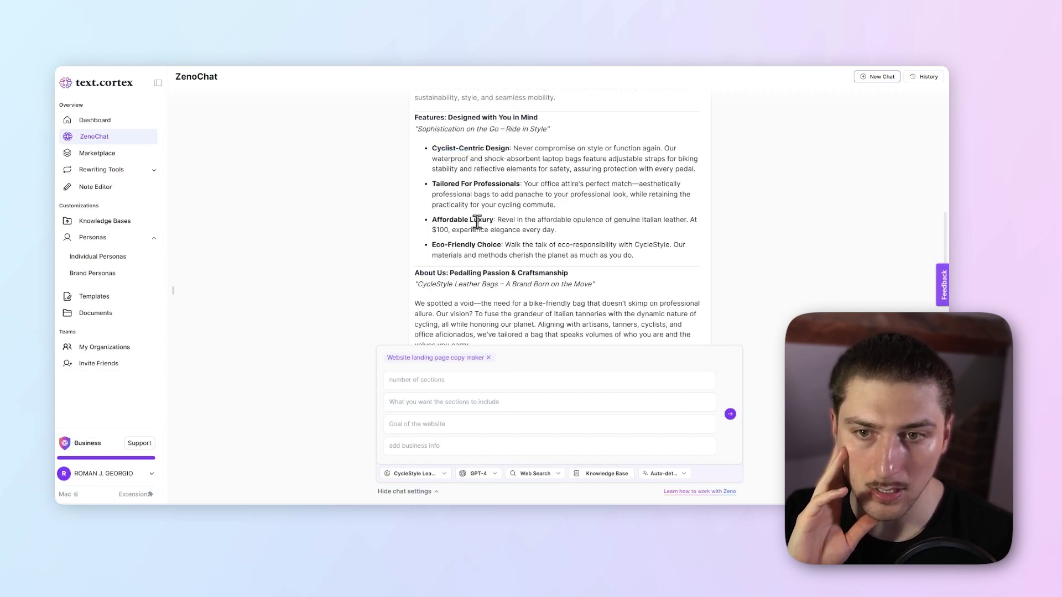
scroll(451, 245, down, 3)
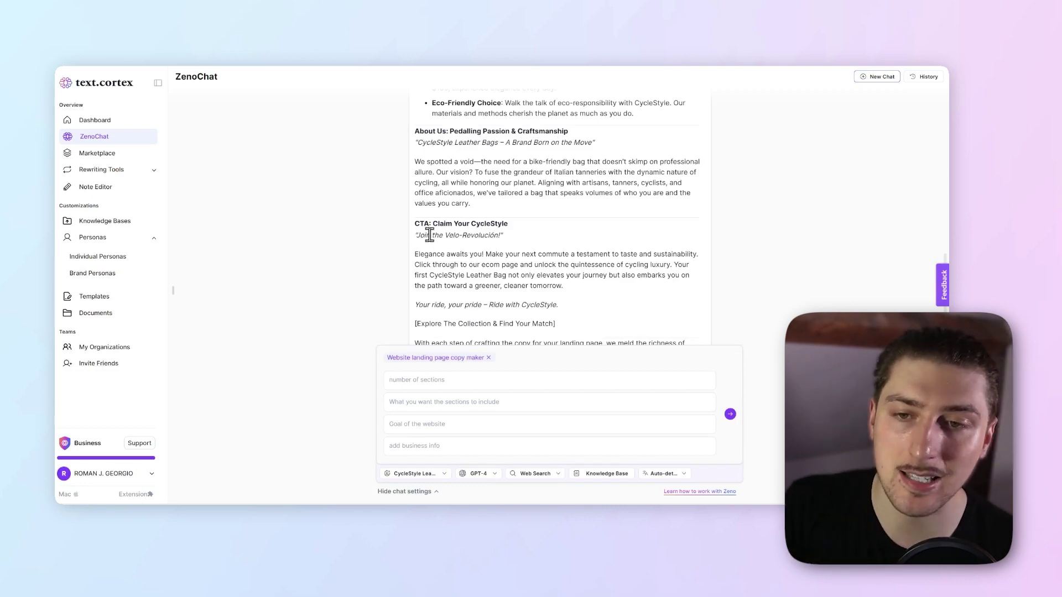
scroll(526, 244, up, 10)
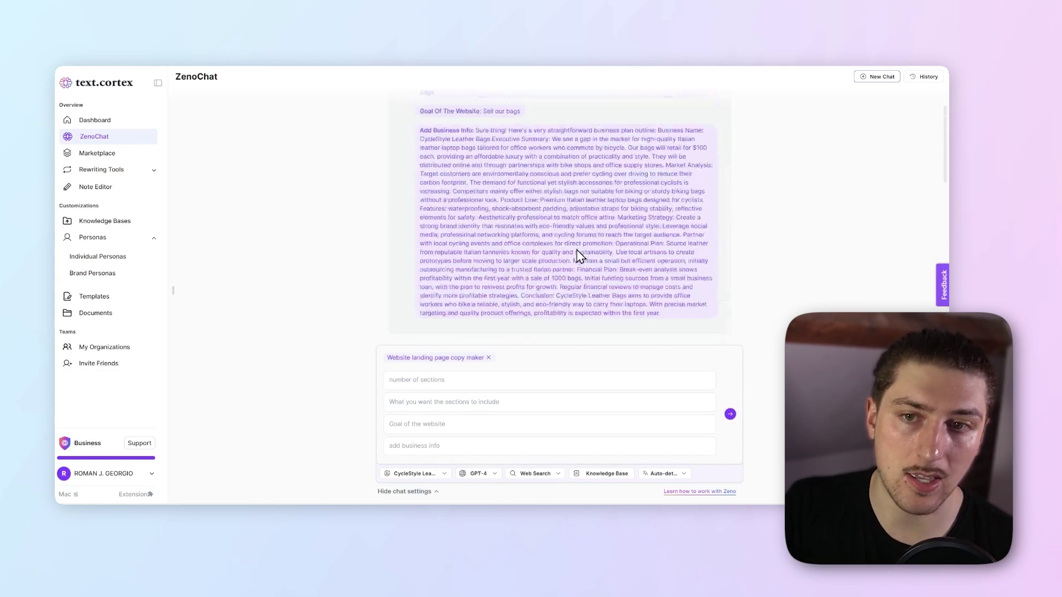
scroll(556, 256, down, 8)
scroll(556, 256, down, 1)
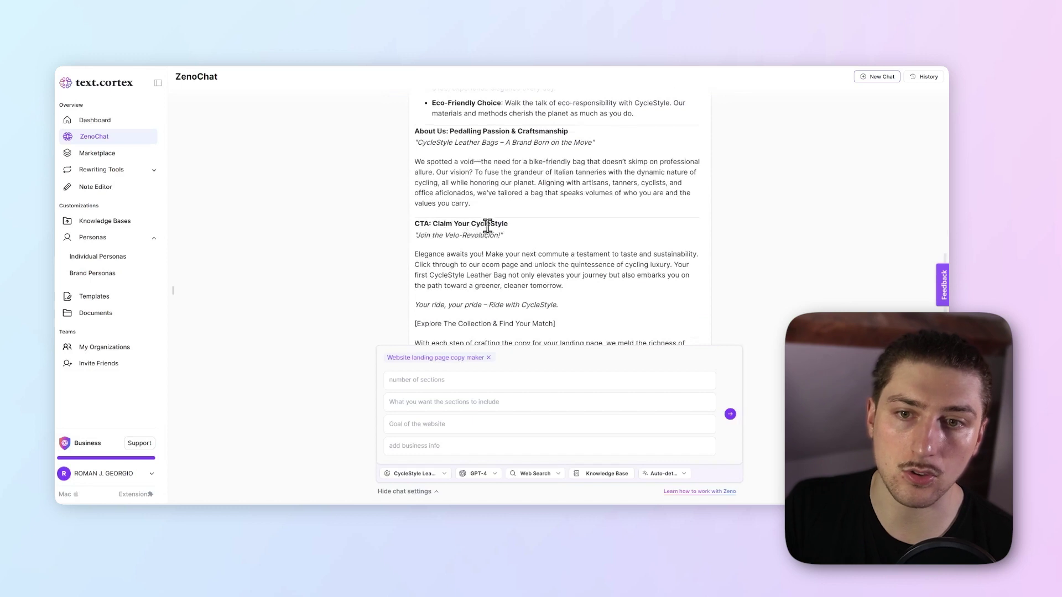
scroll(443, 254, down, 2)
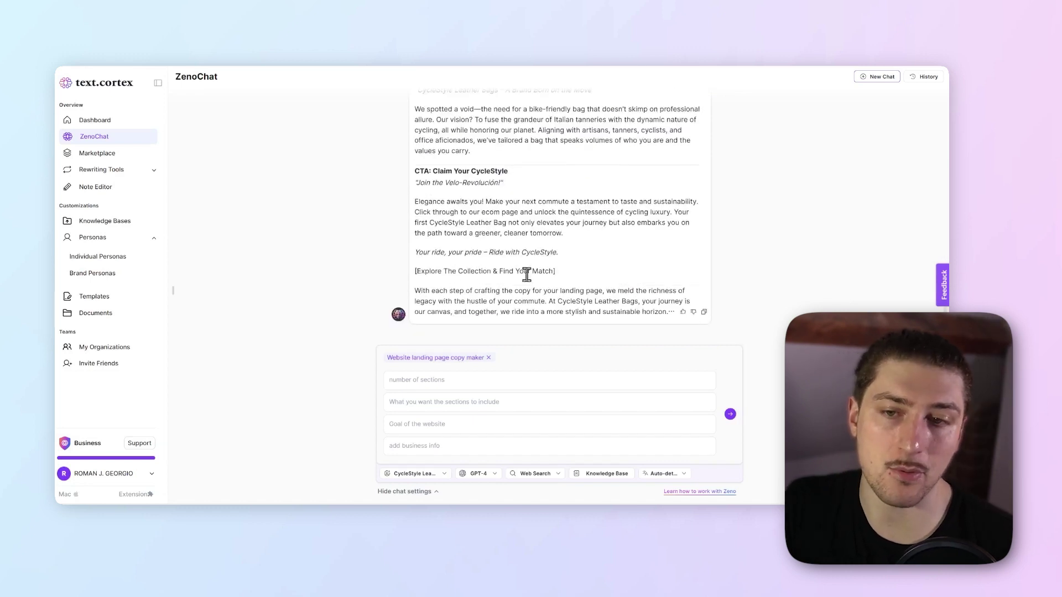
drag(571, 272, 387, 261)
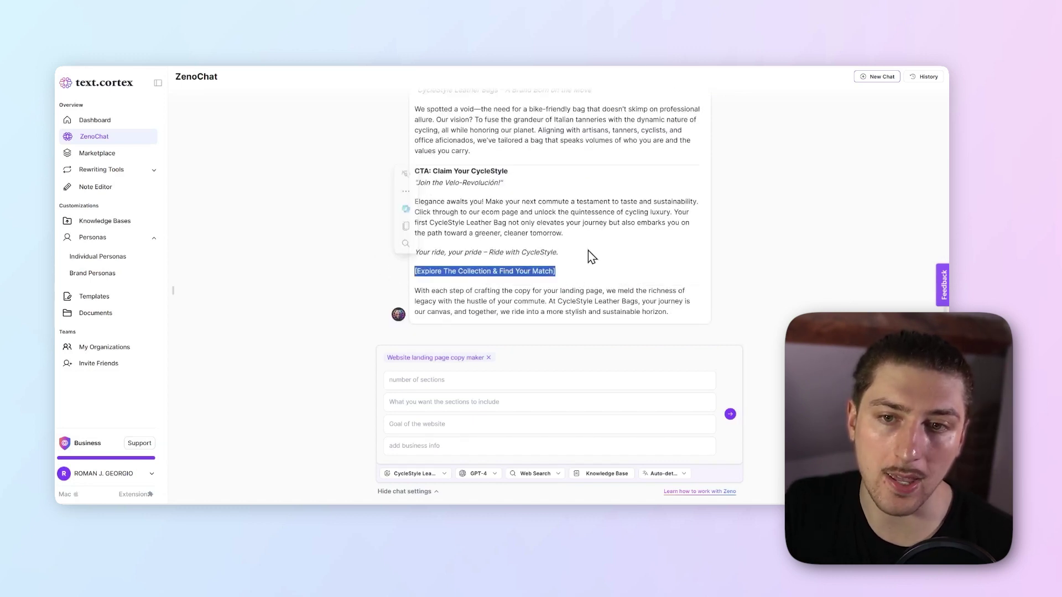
click(602, 289)
scroll(624, 301, up, 10)
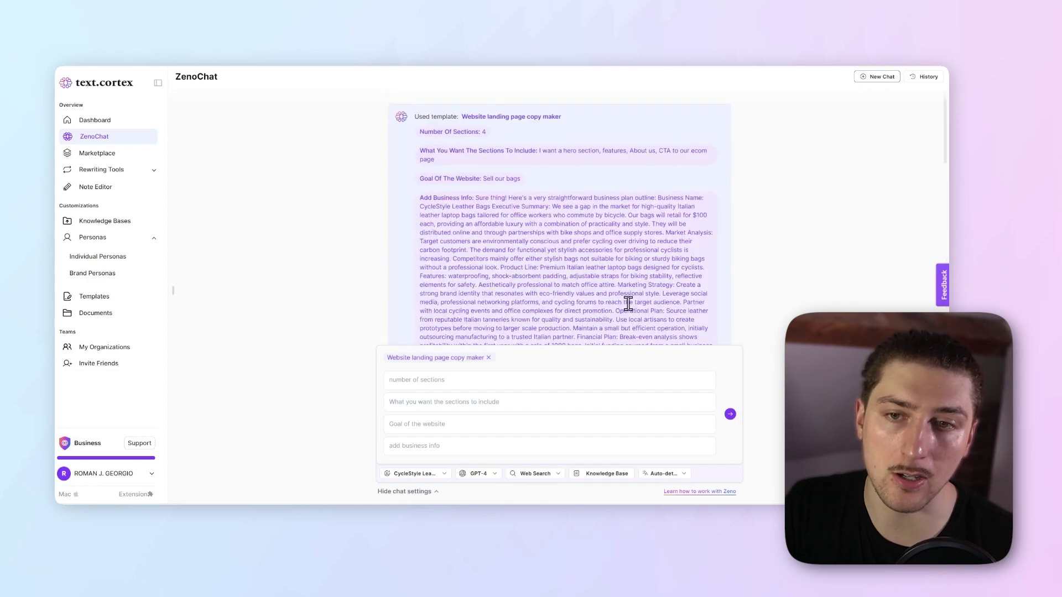
scroll(683, 290, down, 10)
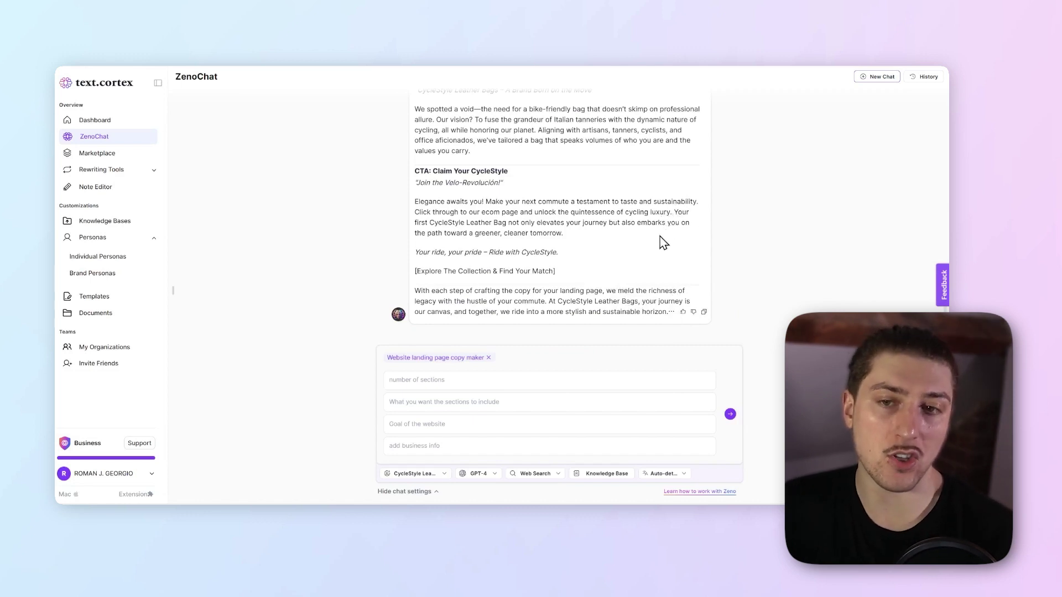
scroll(609, 210, up, 20)
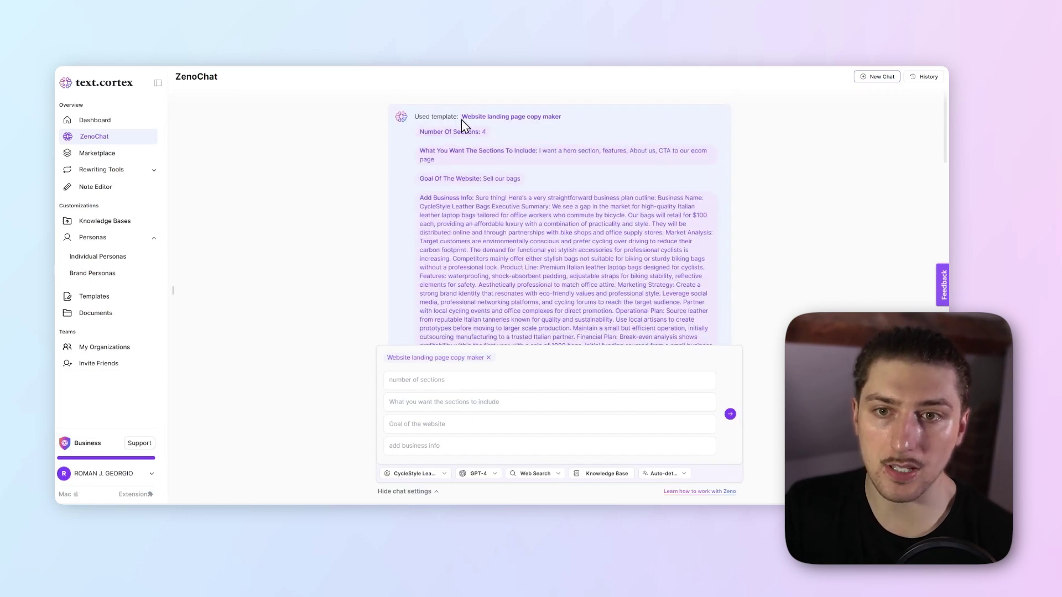
drag(462, 118, 562, 117)
right_click(540, 119)
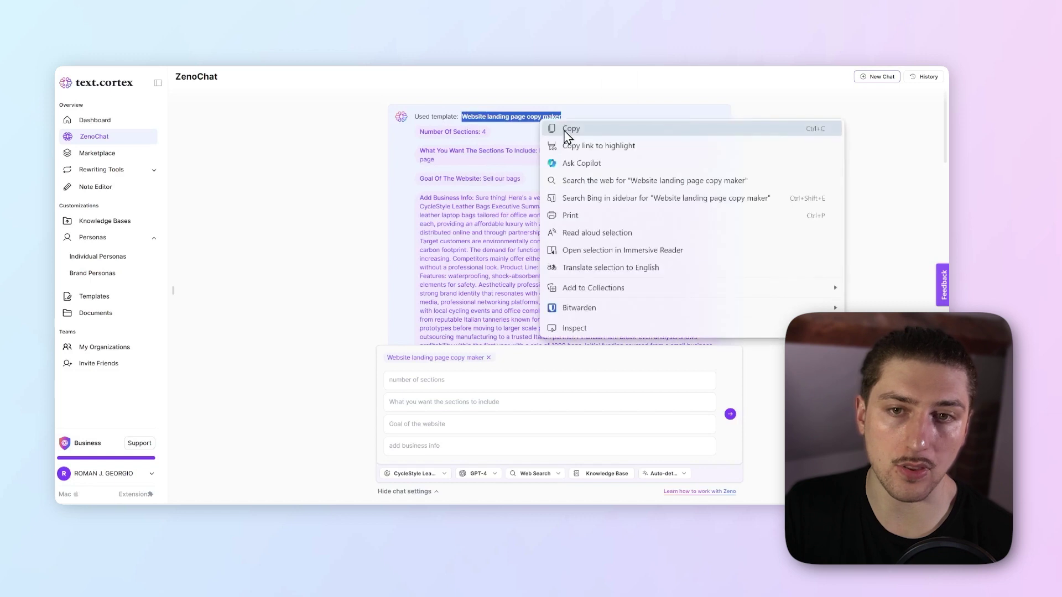
click(575, 131)
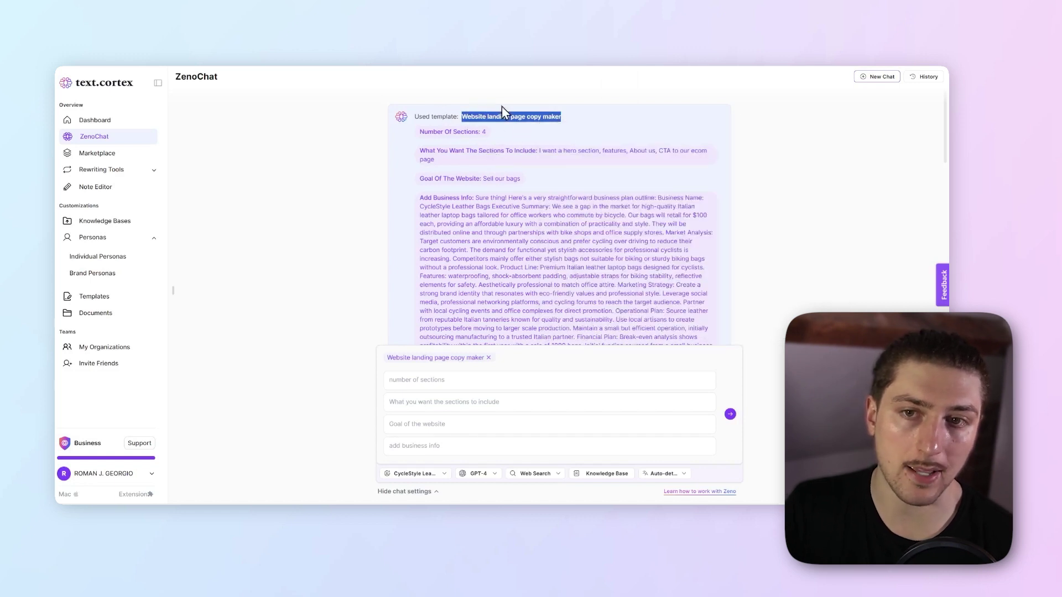
click(437, 114)
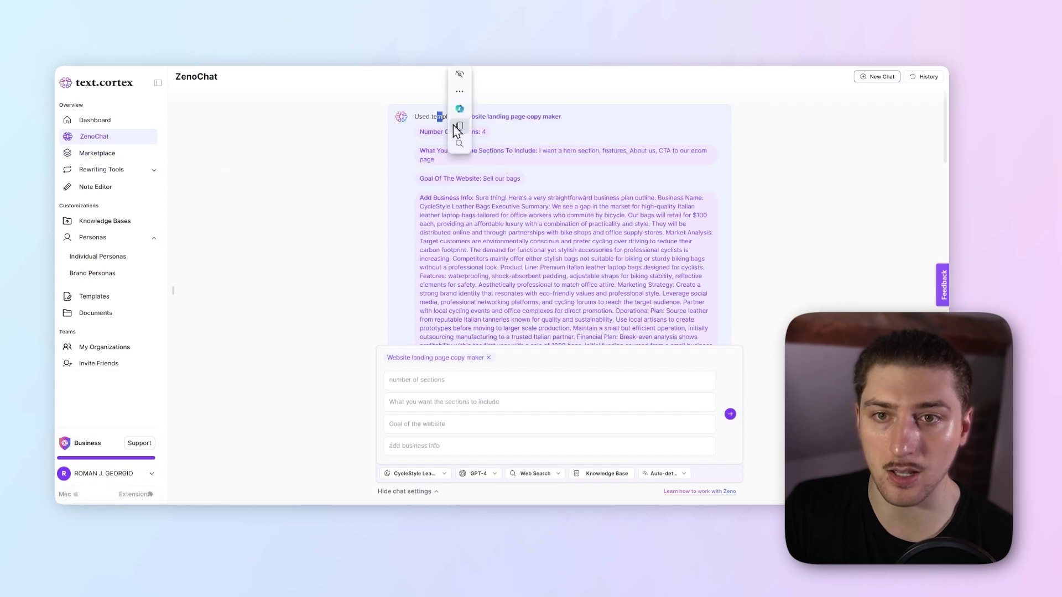